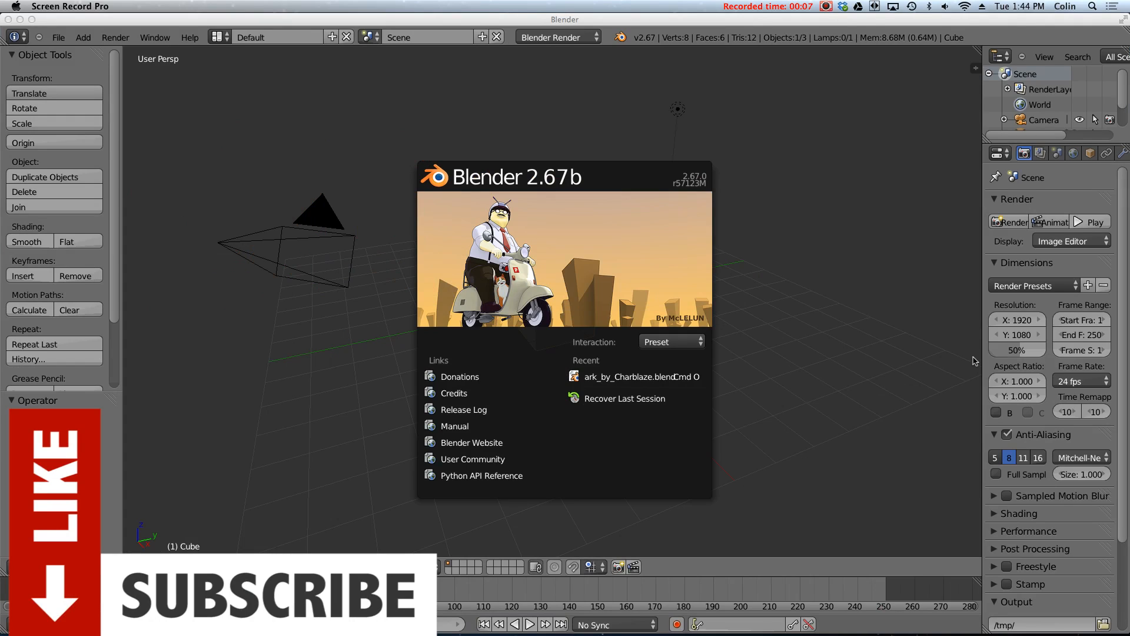
# - Dismiss the splash screen and switch the viewport to the front orthographic view
pyautogui.click(697, 226)
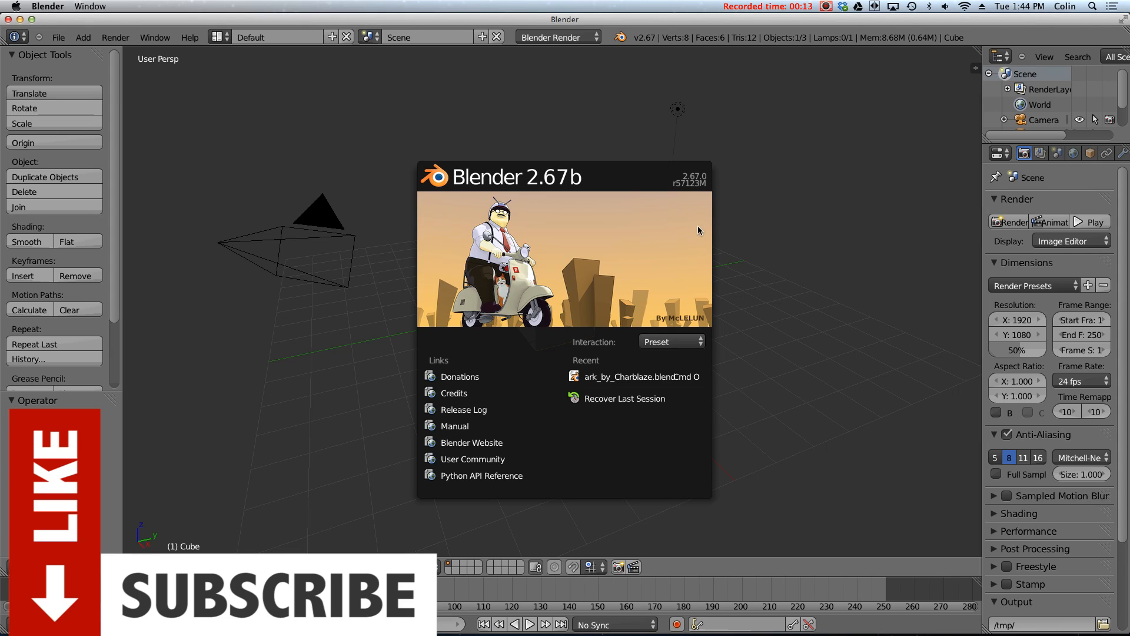
pyautogui.click(589, 232)
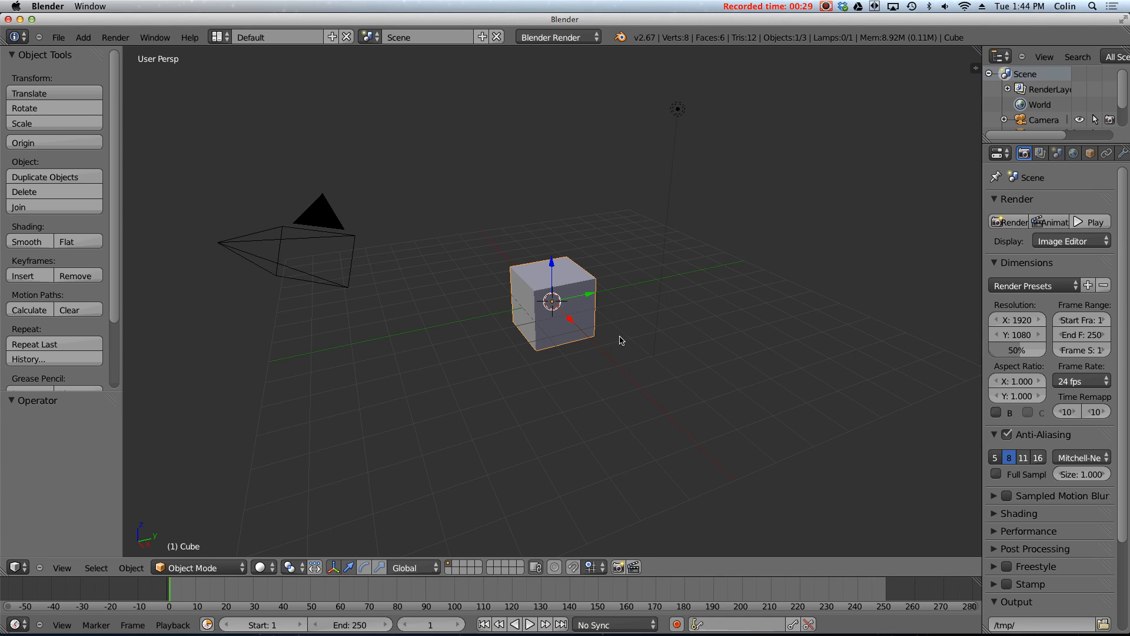
pyautogui.press('KP_5')
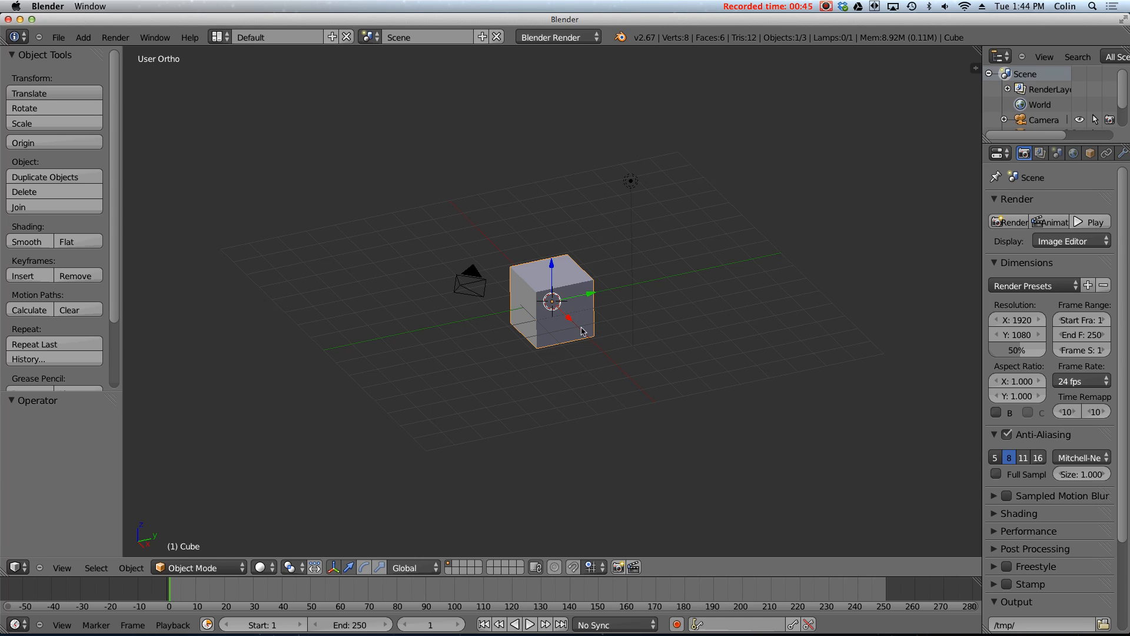
pyautogui.press('KP_1')
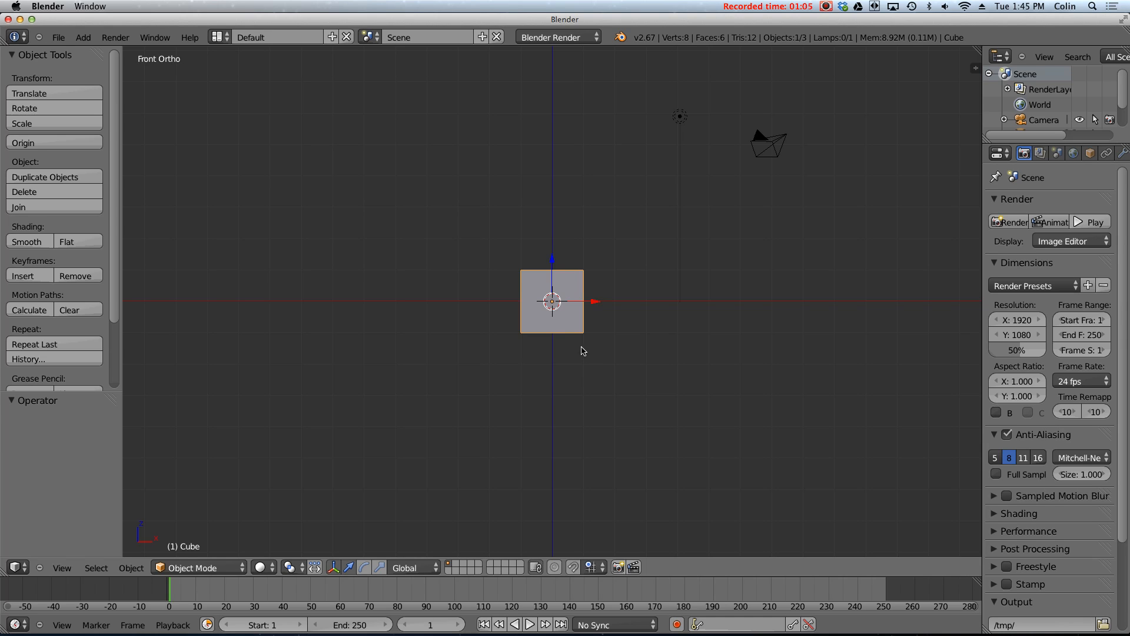
# - Delete the default cube from the scene
pyautogui.press('x')
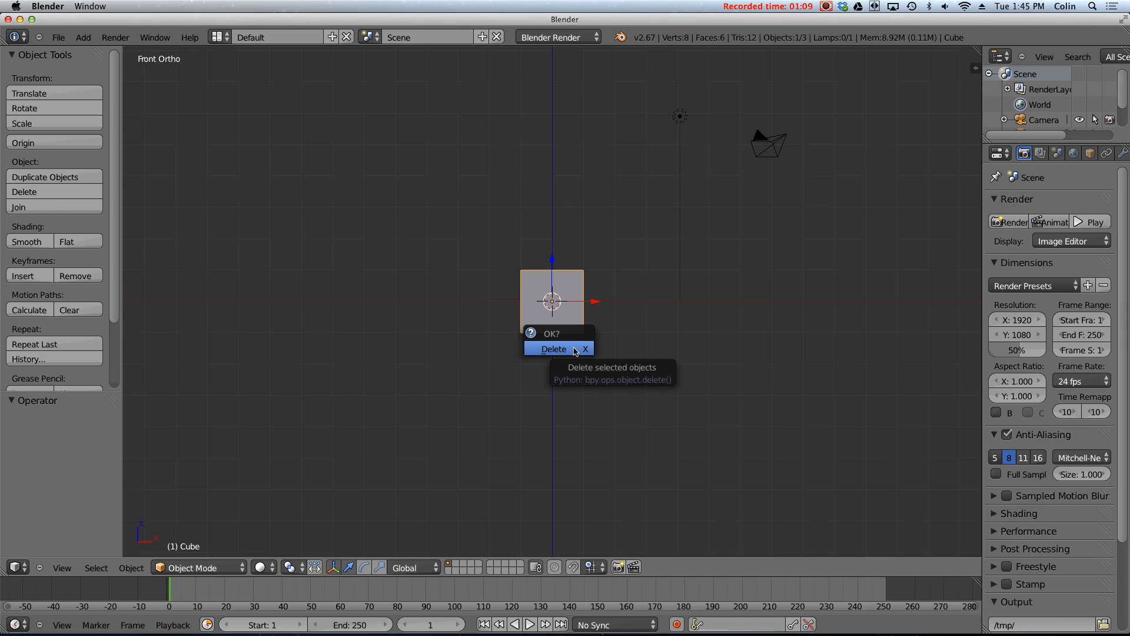
pyautogui.click(582, 349)
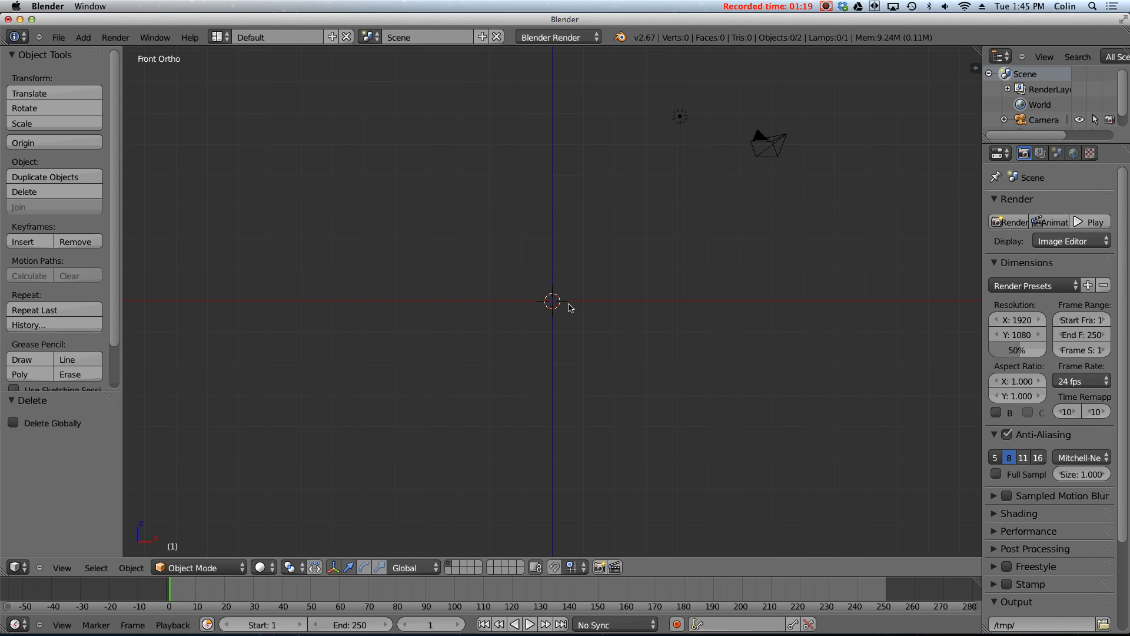
# - Place the 3D cursor at several different spots in the scene, viewing it from an angle as well
pyautogui.click(397, 181)
pyautogui.click(422, 120)
pyautogui.click(736, 207)
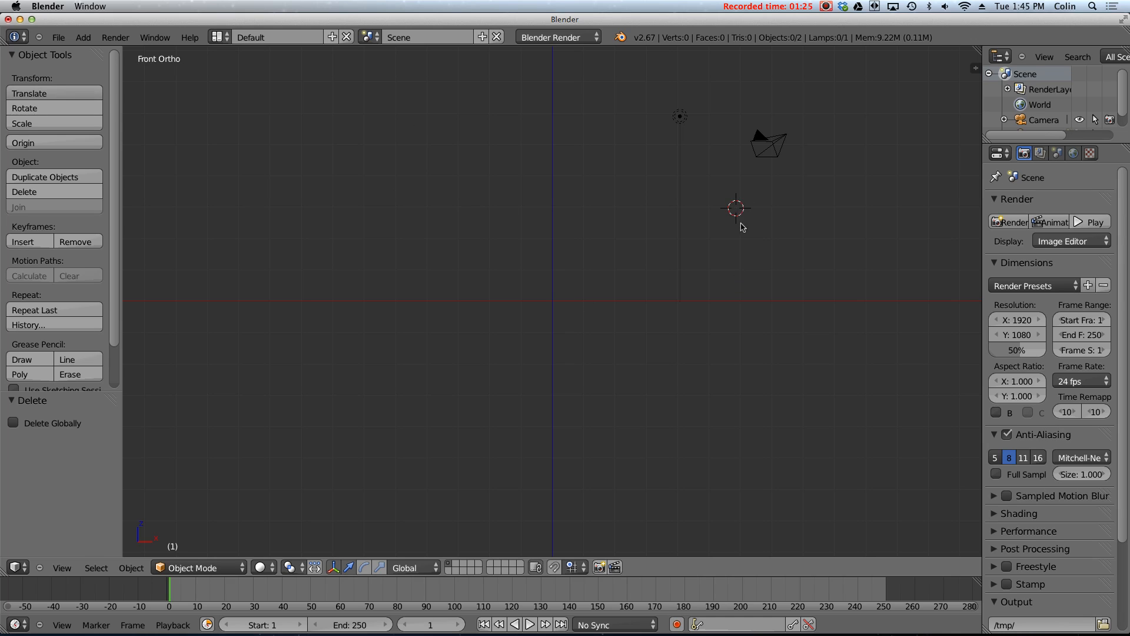
pyautogui.click(605, 289)
pyautogui.click(395, 210)
pyautogui.click(437, 249)
pyautogui.moveTo(578, 227); pyautogui.dragTo(754, 204, button='middle')
pyautogui.click(754, 203)
pyautogui.moveTo(699, 319); pyautogui.dragTo(676, 335, button='middle')
pyautogui.click(253, 360)
pyautogui.scroll(-8, 465, 300)
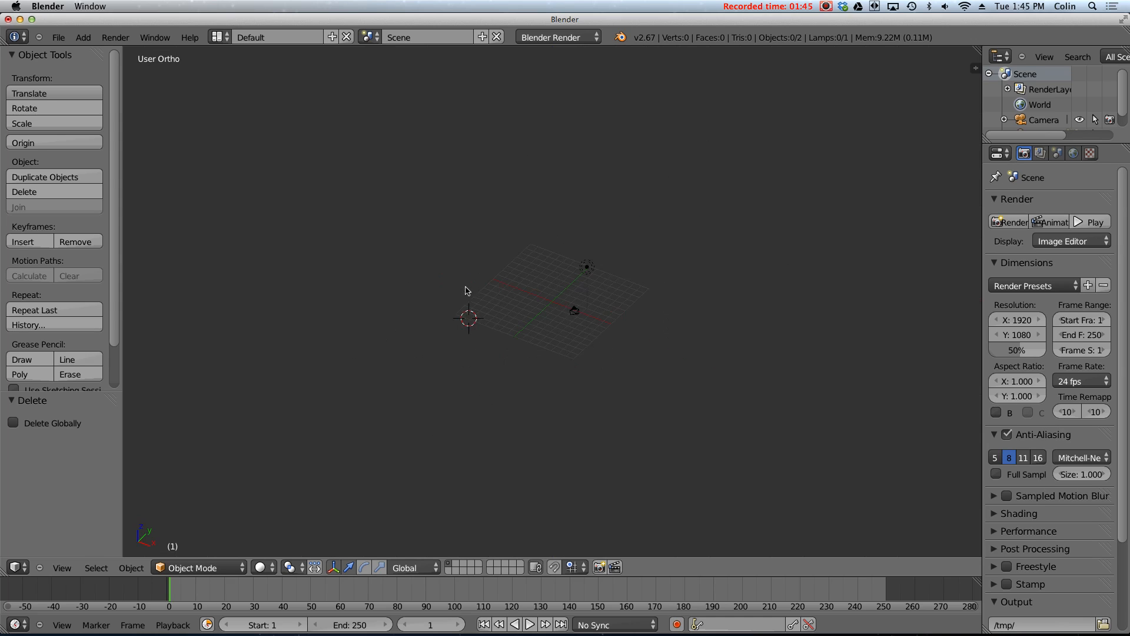
pyautogui.click(188, 148)
pyautogui.scroll(8, 531, 241)
pyautogui.scroll(6, 471, 249)
# - Reset the 3D cursor to the scene origin and centre it in the viewport
pyautogui.hotkey('shift', 'c')
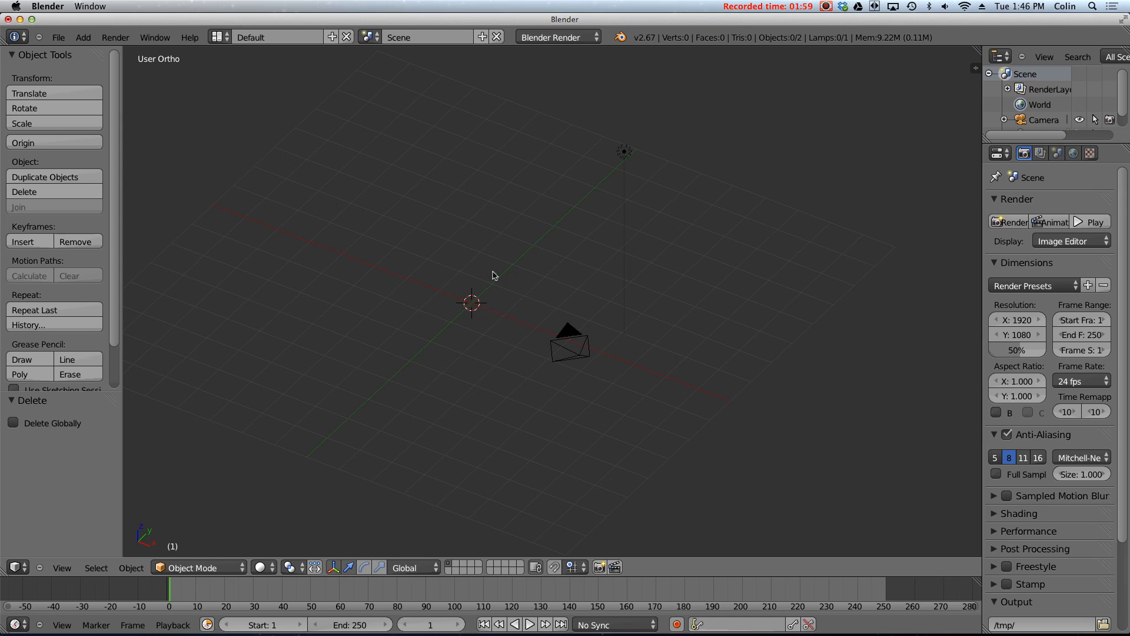
pyautogui.keyDown('shift'); pyautogui.moveTo(497, 267); pyautogui.dragTo(560, 277, button='middle'); pyautogui.keyUp('shift')
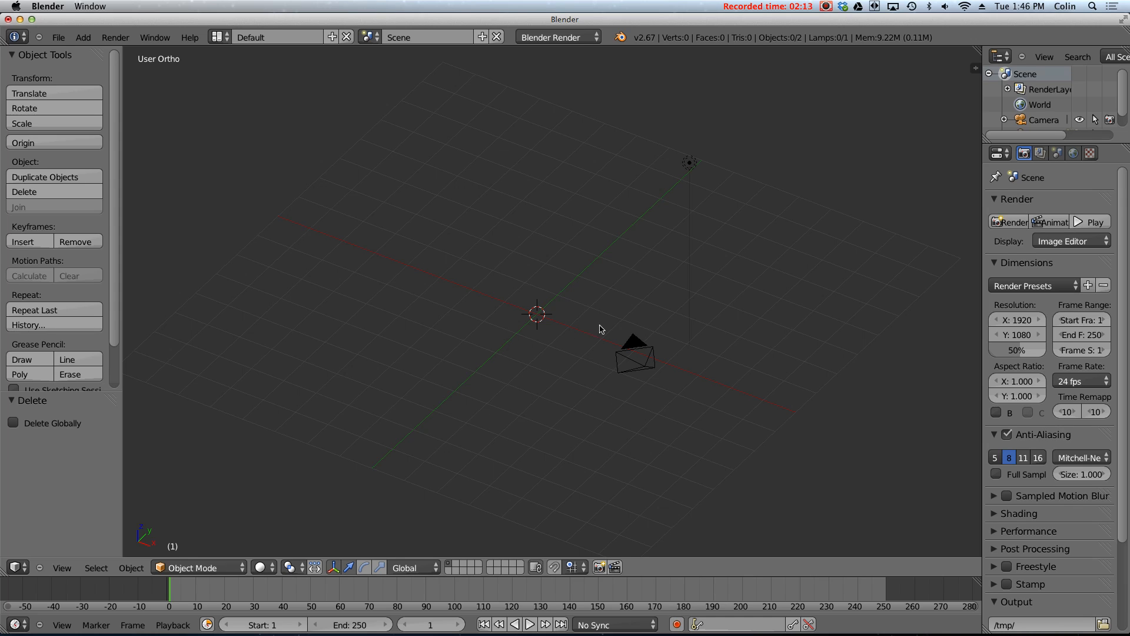
# - Enable the 3D View: Screencast Keys add-on in the user preferences and close them
pyautogui.click(58, 37)
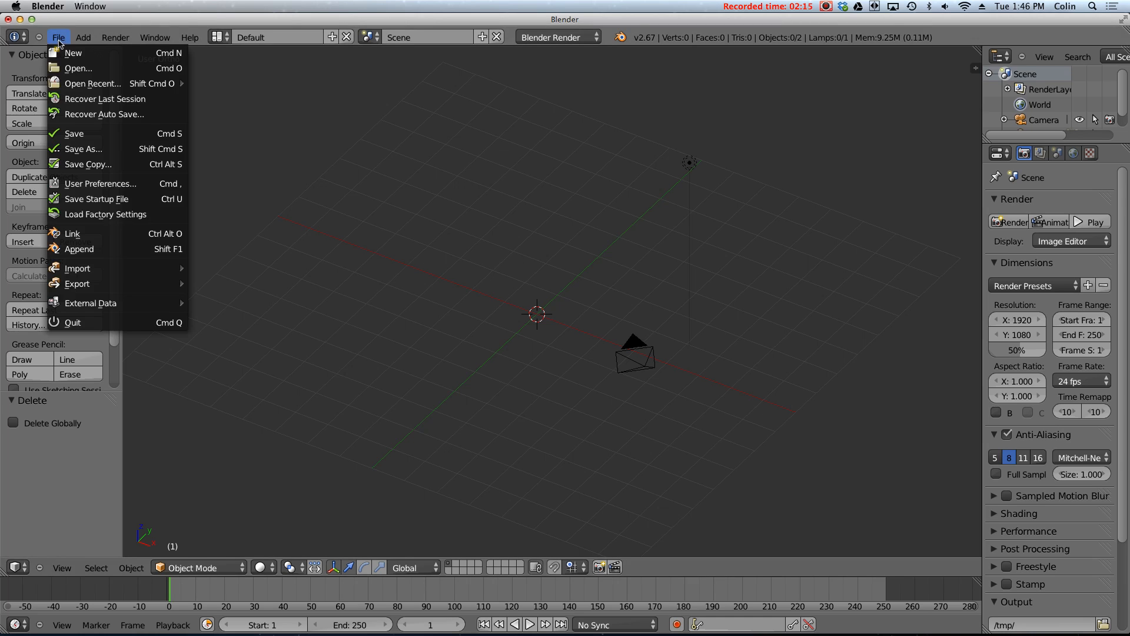
pyautogui.click(112, 185)
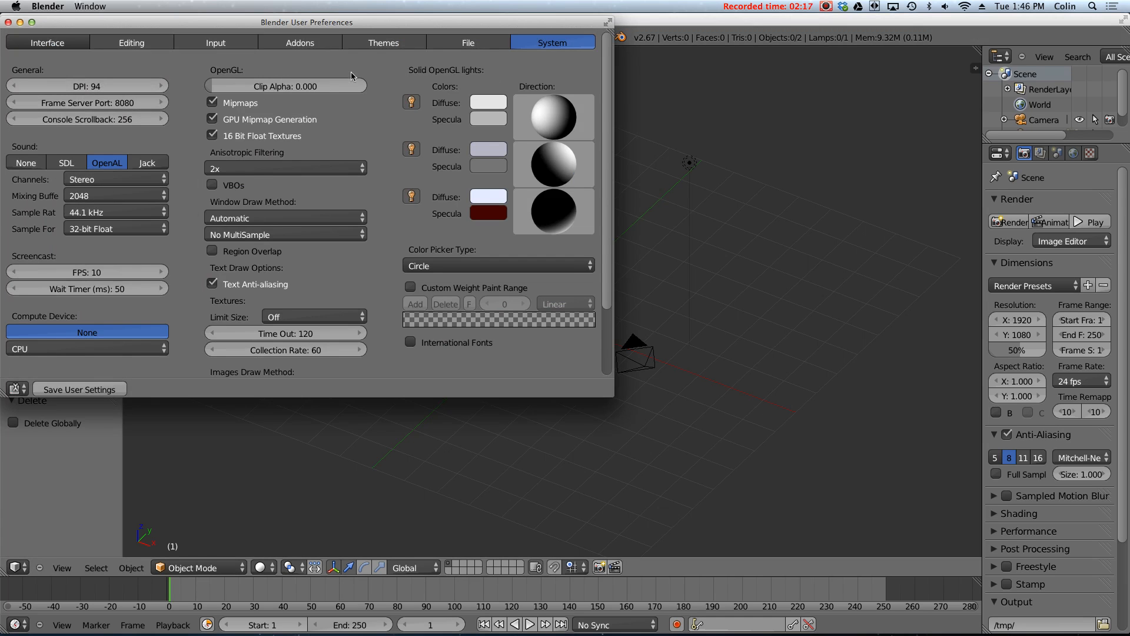
pyautogui.click(302, 43)
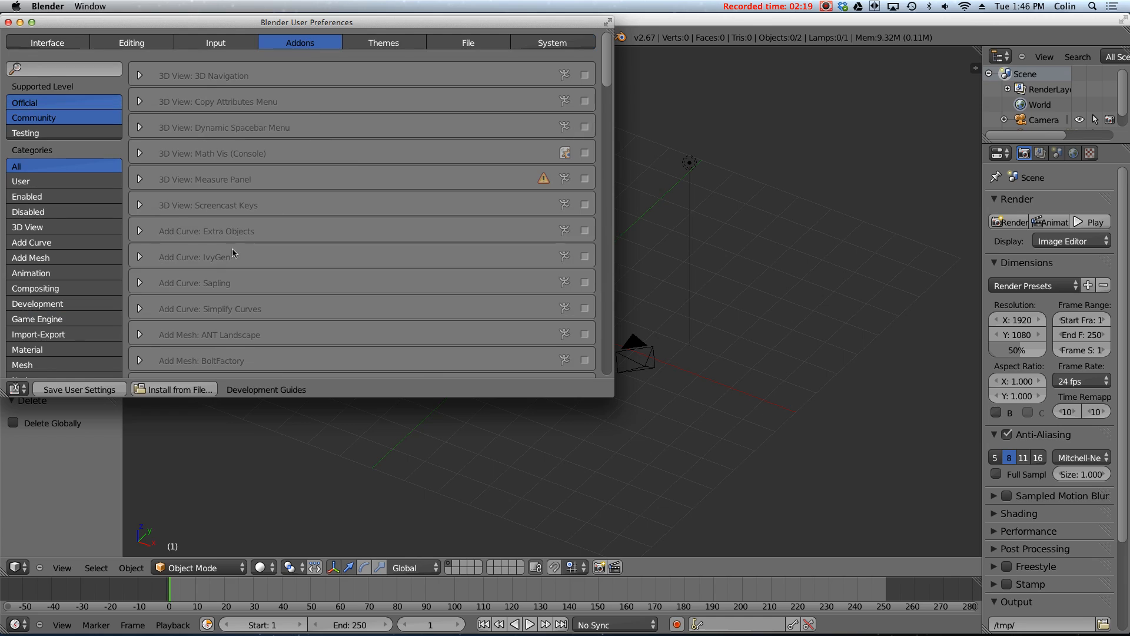
pyautogui.click(584, 204)
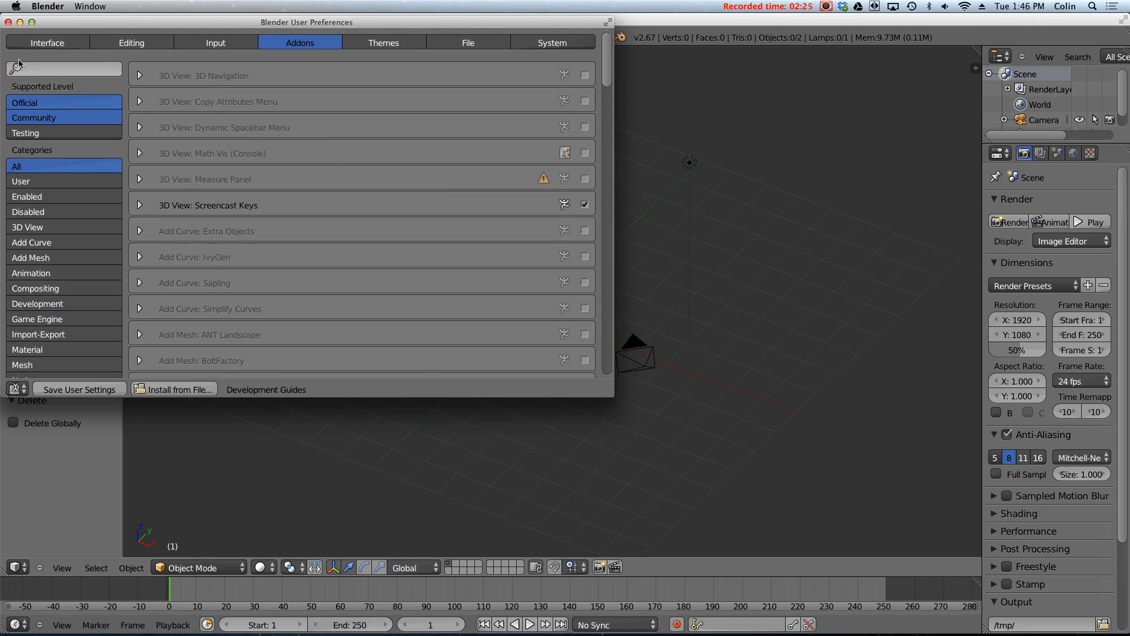
pyautogui.click(9, 22)
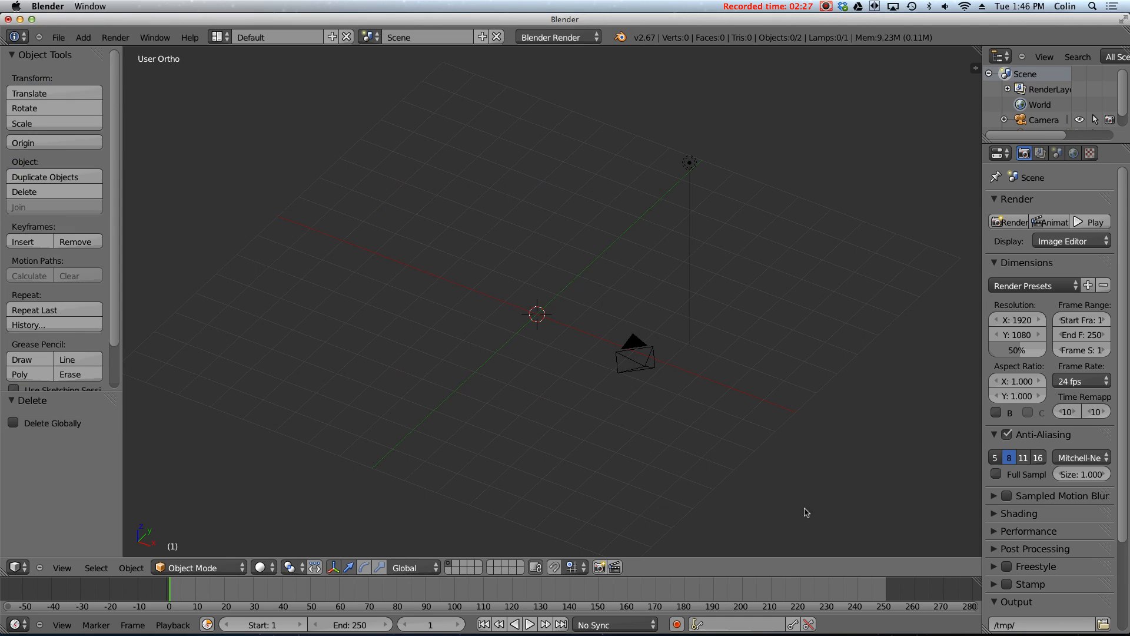
# - Start the Screencast Keys display with a text size of 48 and a mouse size of 100
pyautogui.press('n')
pyautogui.click(907, 411)
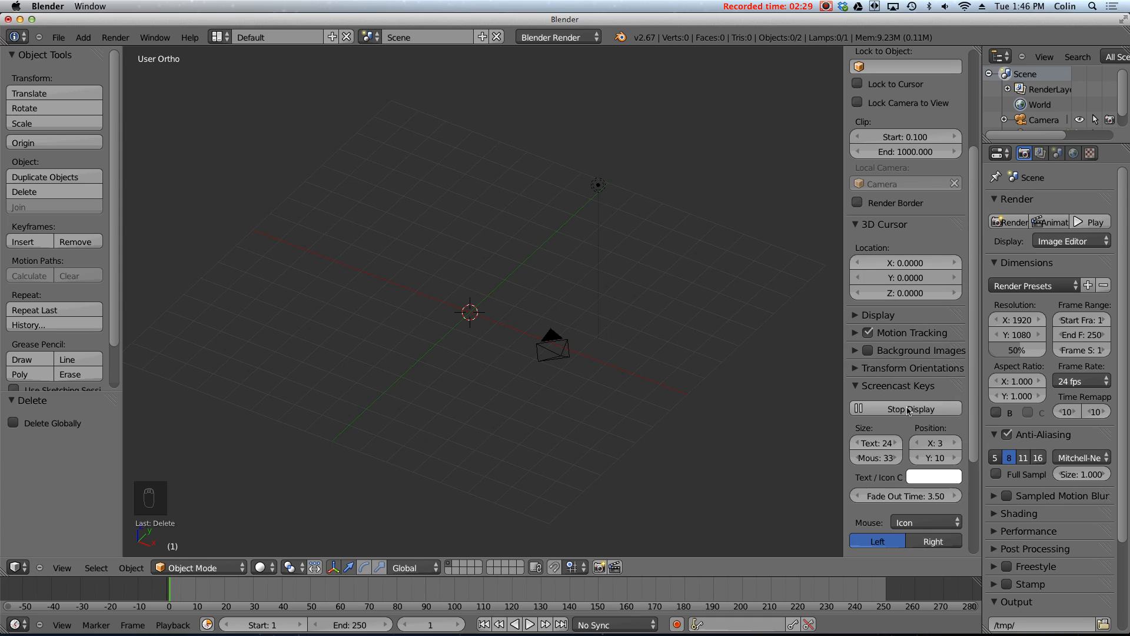
pyautogui.scroll(-4, 906, 458)
pyautogui.scroll(-1, 905, 461)
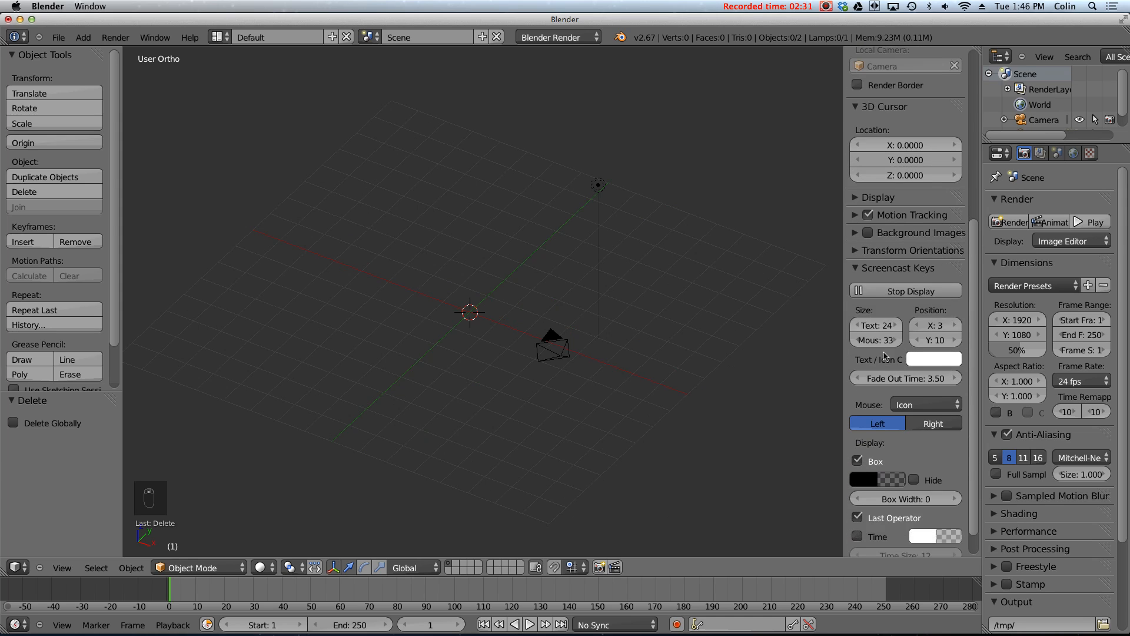
pyautogui.click(881, 325)
pyautogui.write('48')
pyautogui.press('Tab')
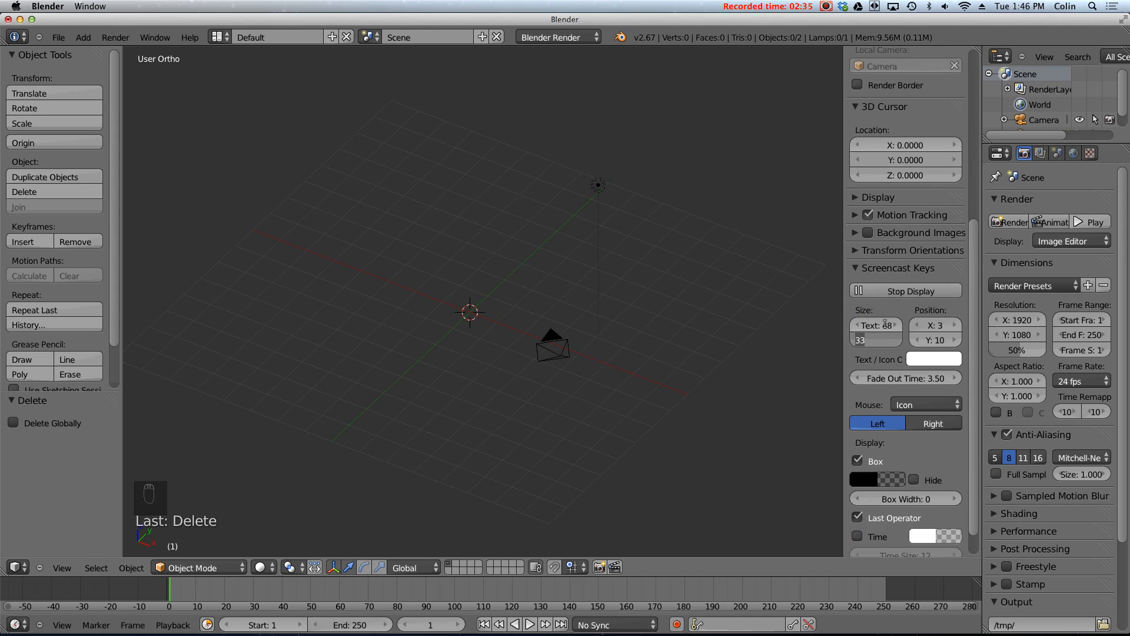
pyautogui.write('100')
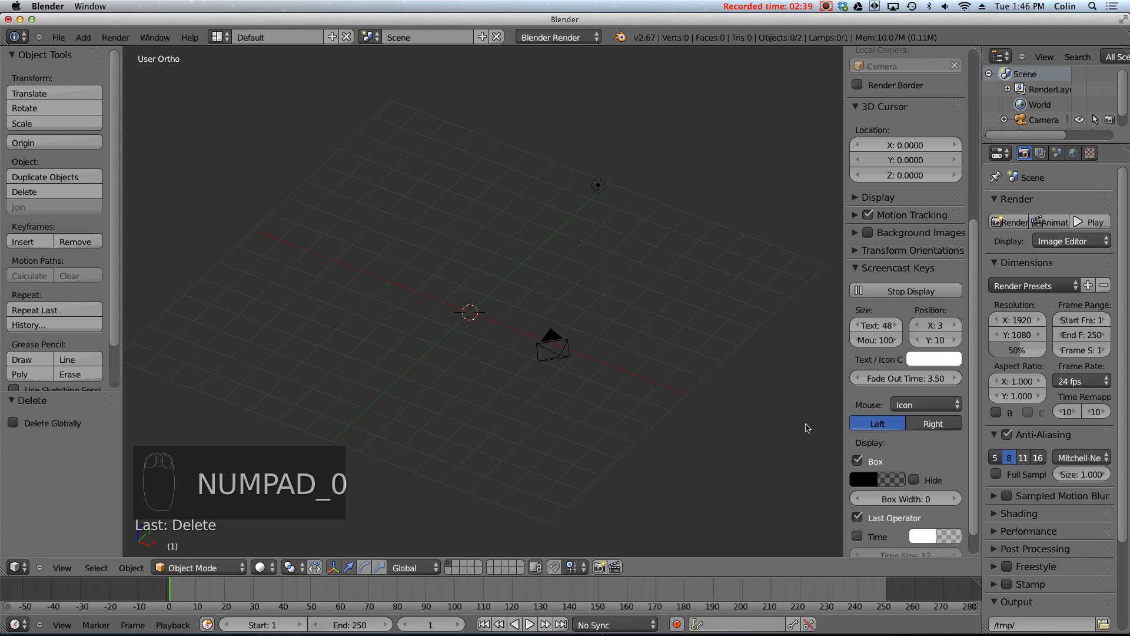
pyautogui.write('n')
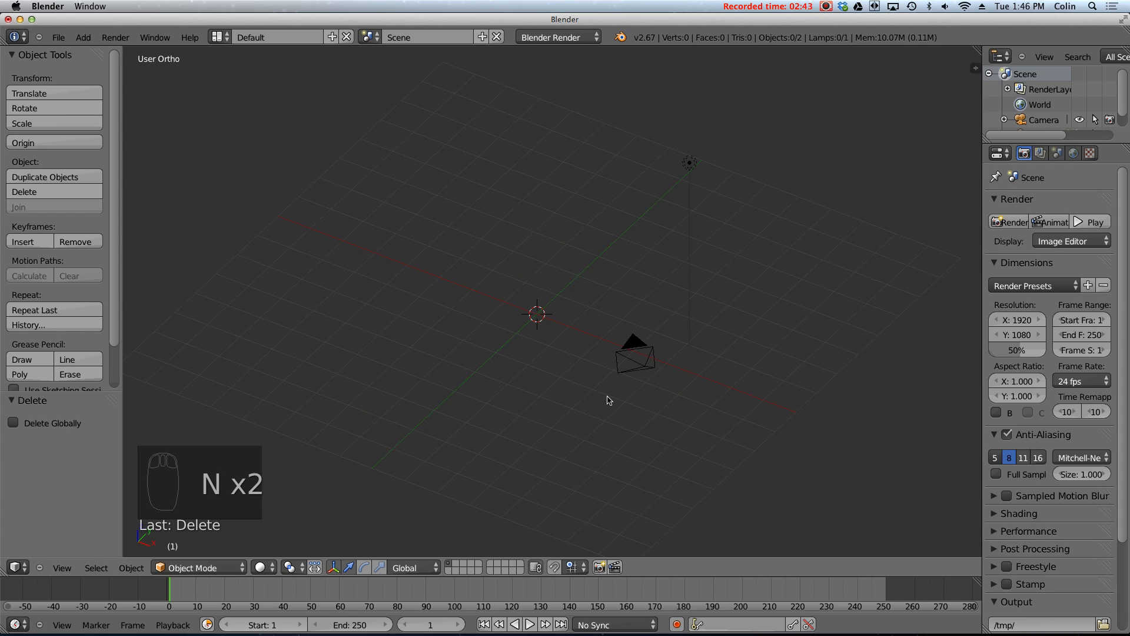
# - Place the 3D cursor off-centre, reset it to the scene origin, and return to the front view
pyautogui.click(306, 162)
pyautogui.click(529, 167)
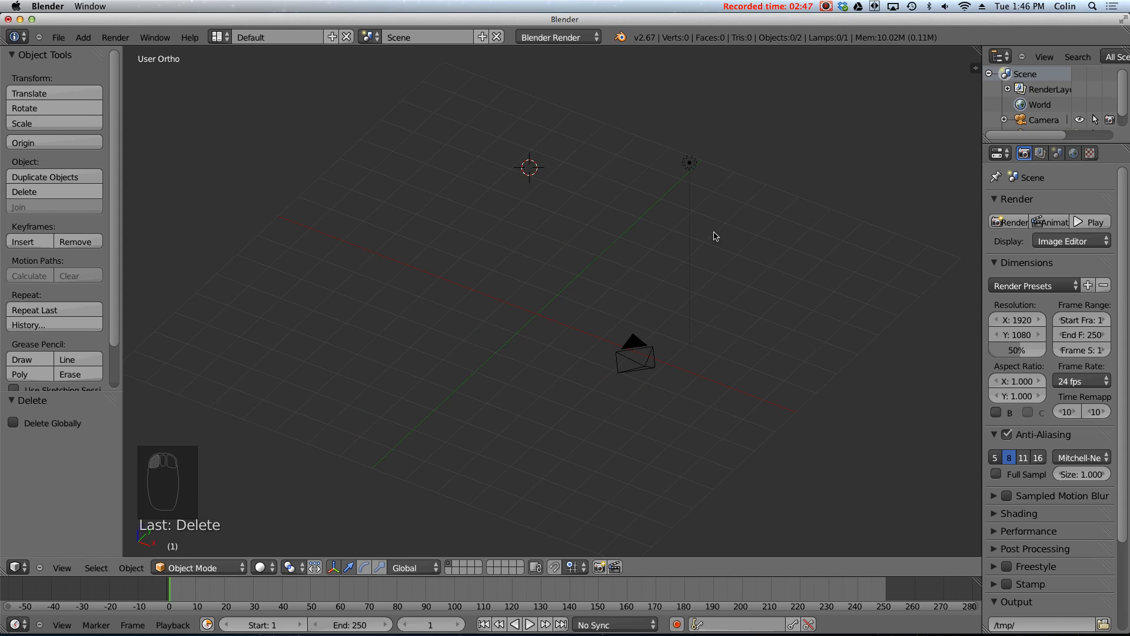
pyautogui.hotkey('shift', 'c')
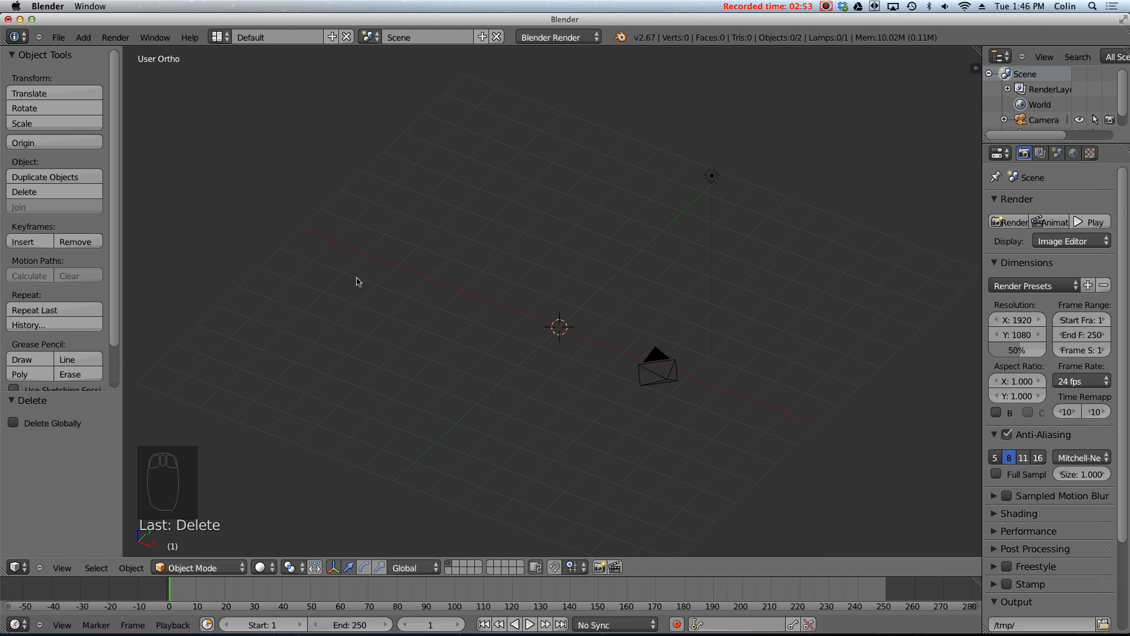
pyautogui.press('KP_1')
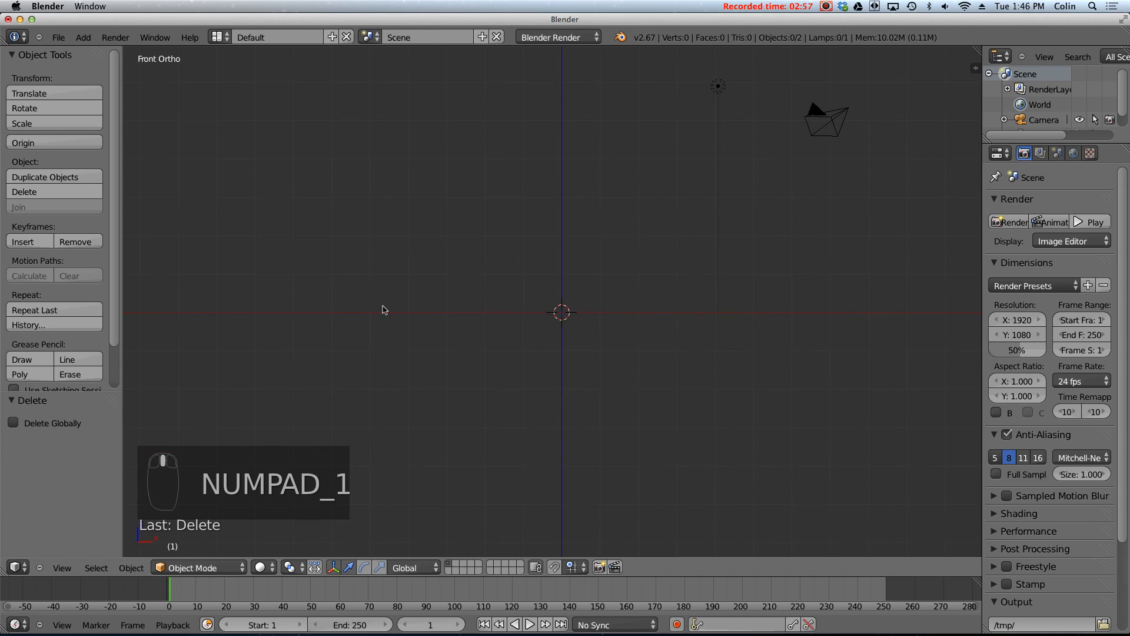
# - Add a UV sphere at the scene origin and enlarge the area showing its creation settings
pyautogui.click(85, 39)
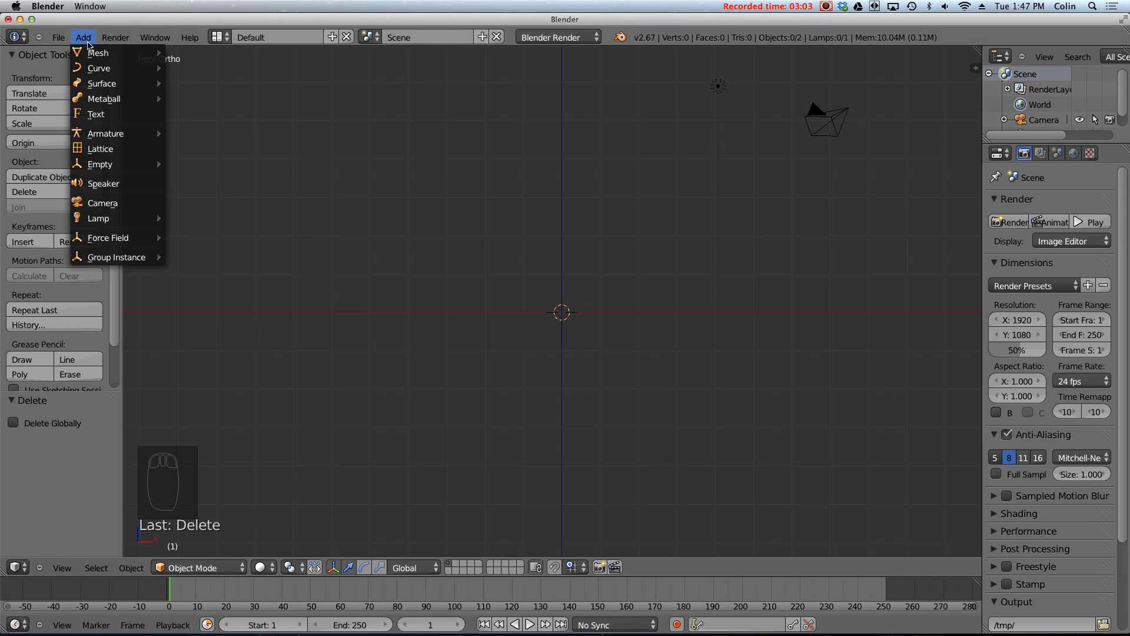
pyautogui.moveTo(91, 54)
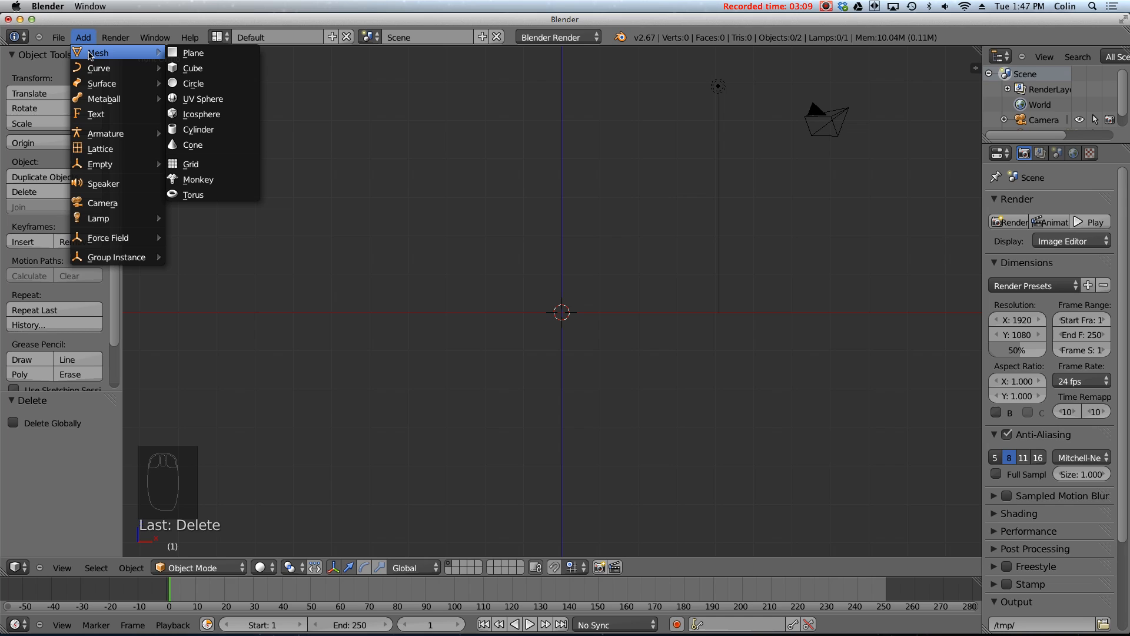
pyautogui.click(204, 100)
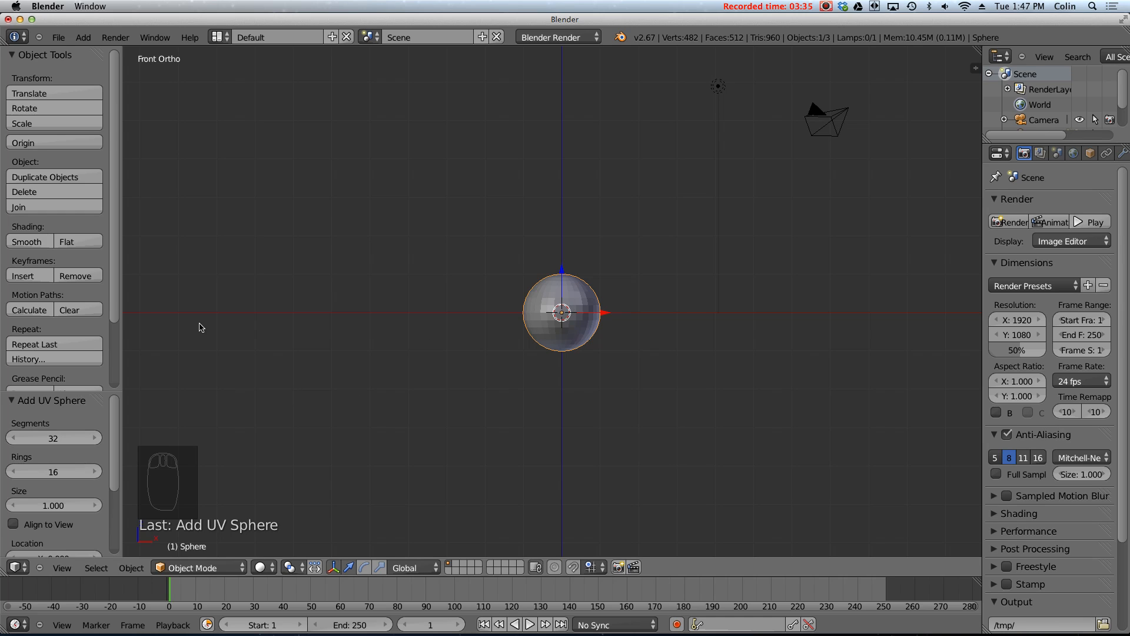
pyautogui.moveTo(92, 390); pyautogui.dragTo(92, 285)
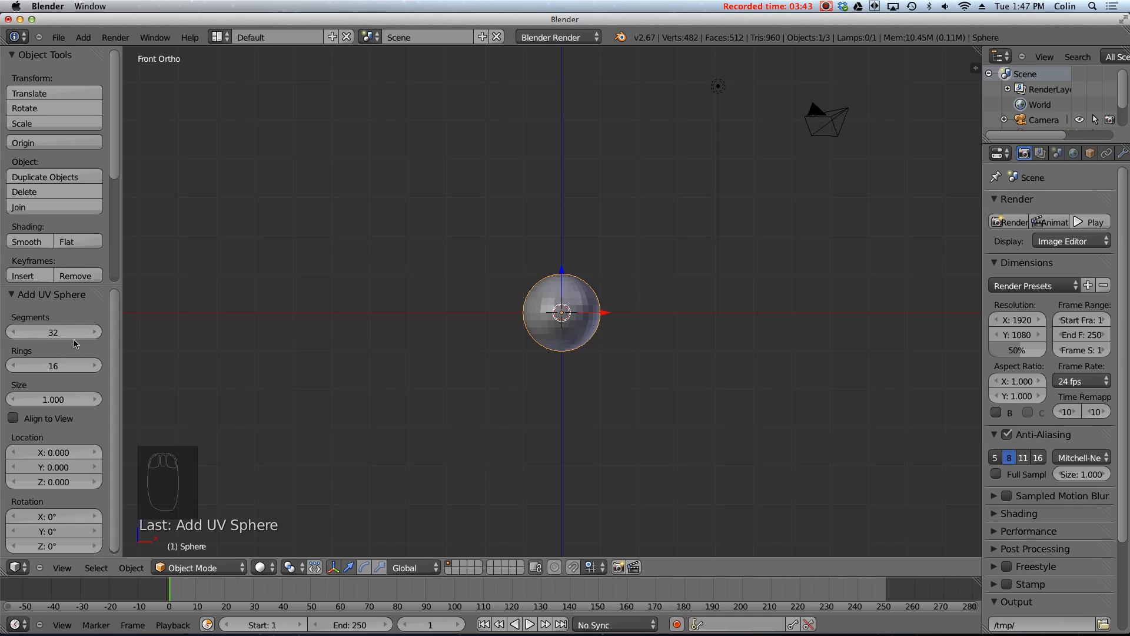
pyautogui.scroll(4, 577, 318)
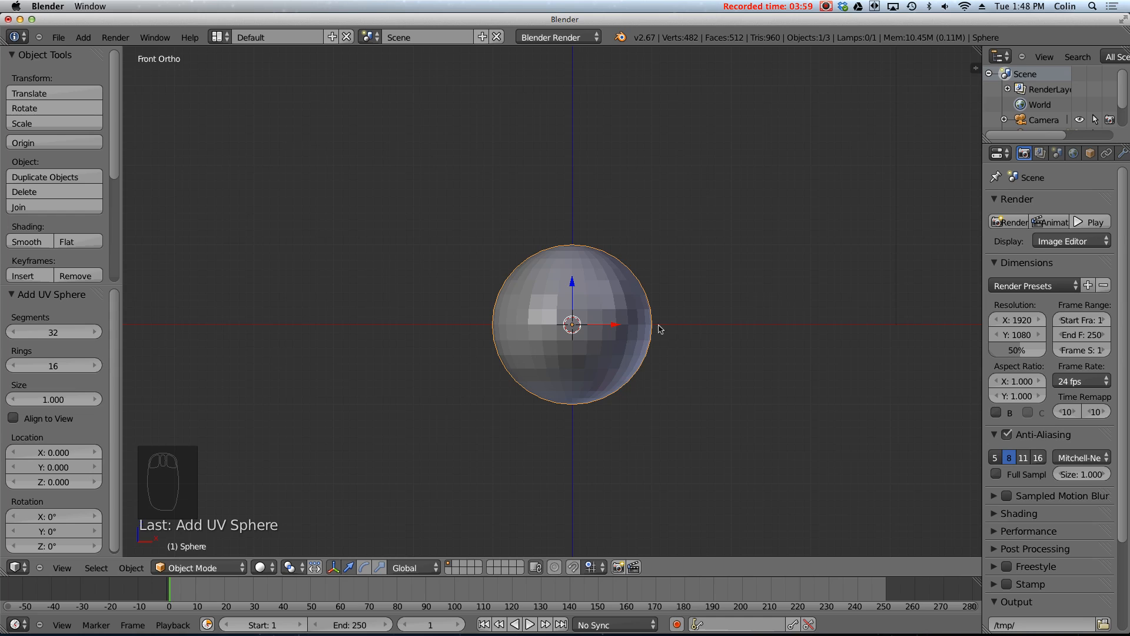
# - Move the sphere about 0.86 units along the negative X axis and delete it
pyautogui.moveTo(616, 325); pyautogui.dragTo(543, 338)
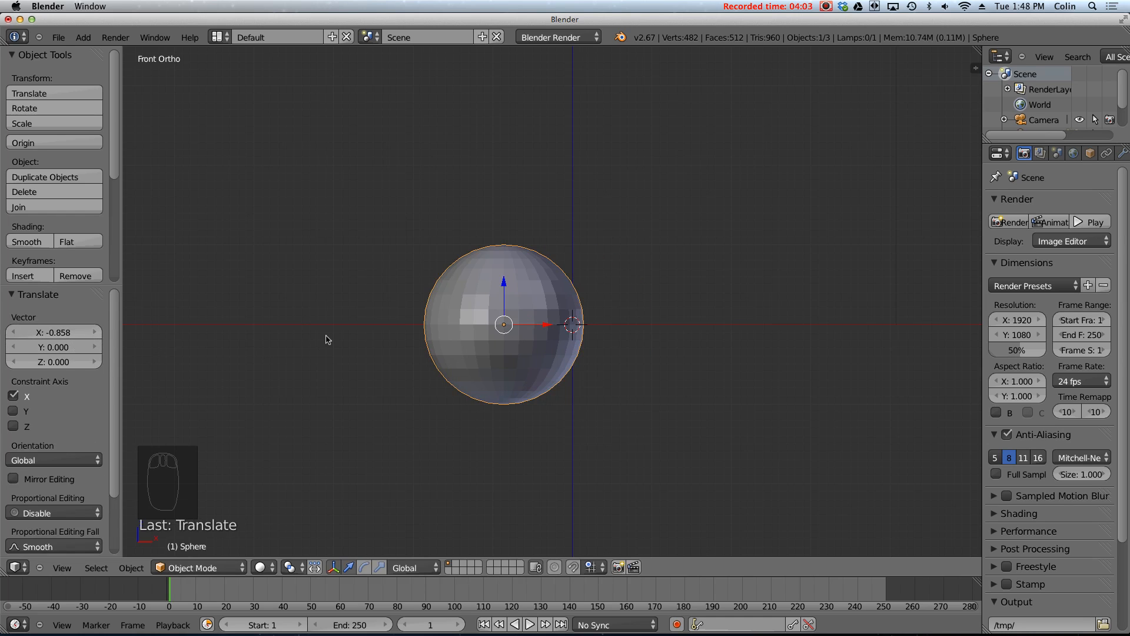
pyautogui.press('x')
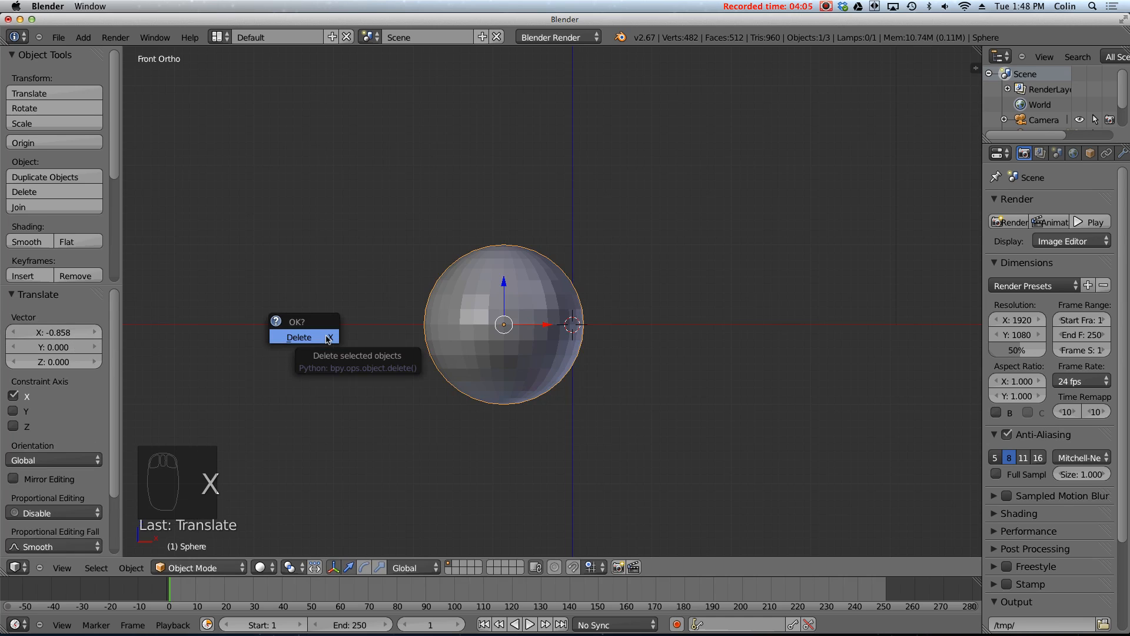
pyautogui.click(327, 338)
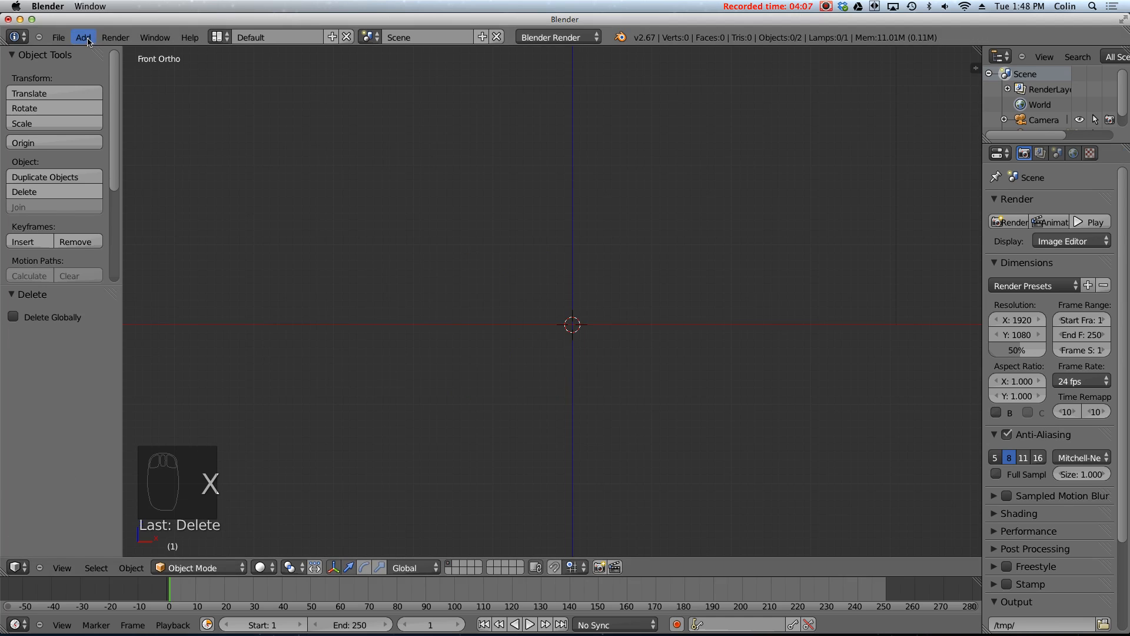
# - Add a UV sphere at the scene origin with 10 segments and 8 rings
pyautogui.hotkey('shift', 'a')
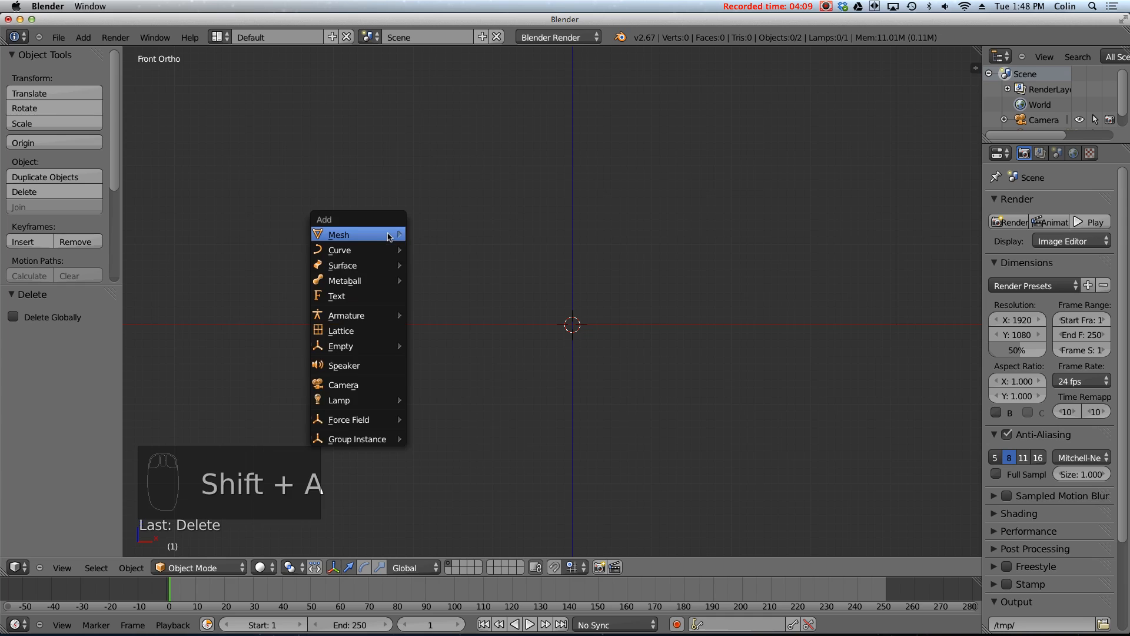
pyautogui.moveTo(388, 235)
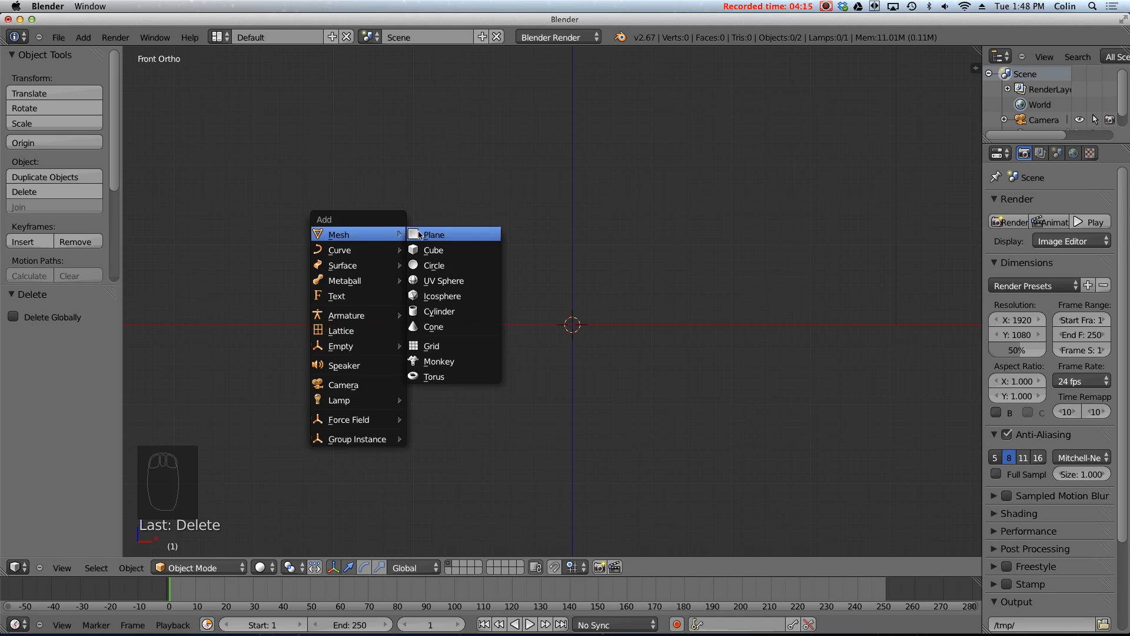
pyautogui.click(448, 283)
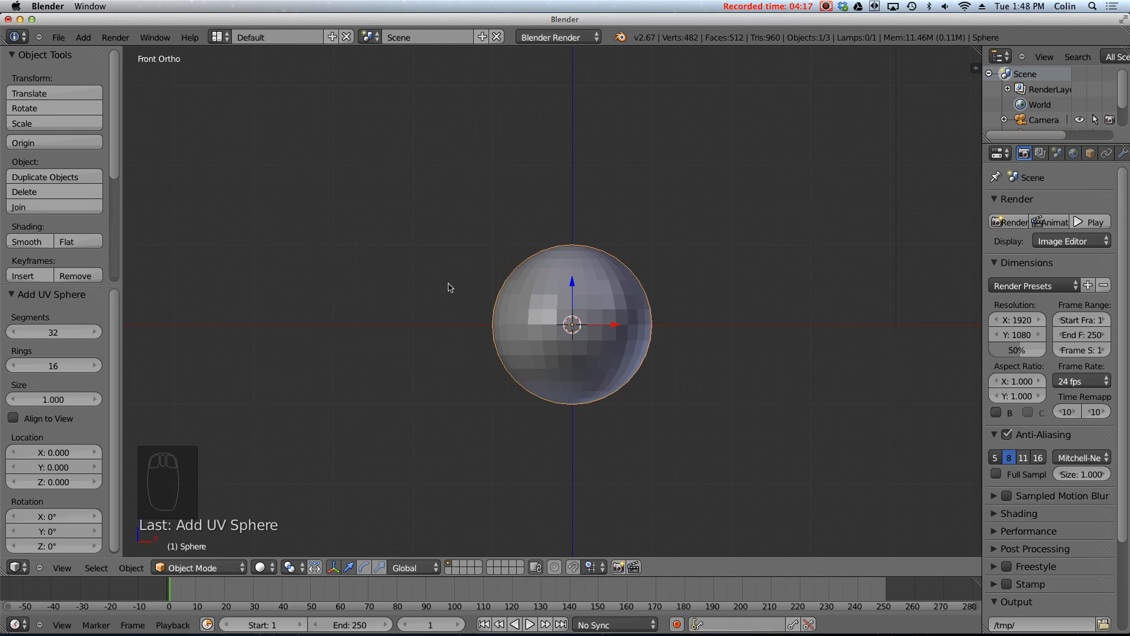
pyautogui.click(82, 333)
pyautogui.moveTo(83, 333); pyautogui.dragTo(27, 332)
pyautogui.moveTo(59, 366); pyautogui.dragTo(35, 366)
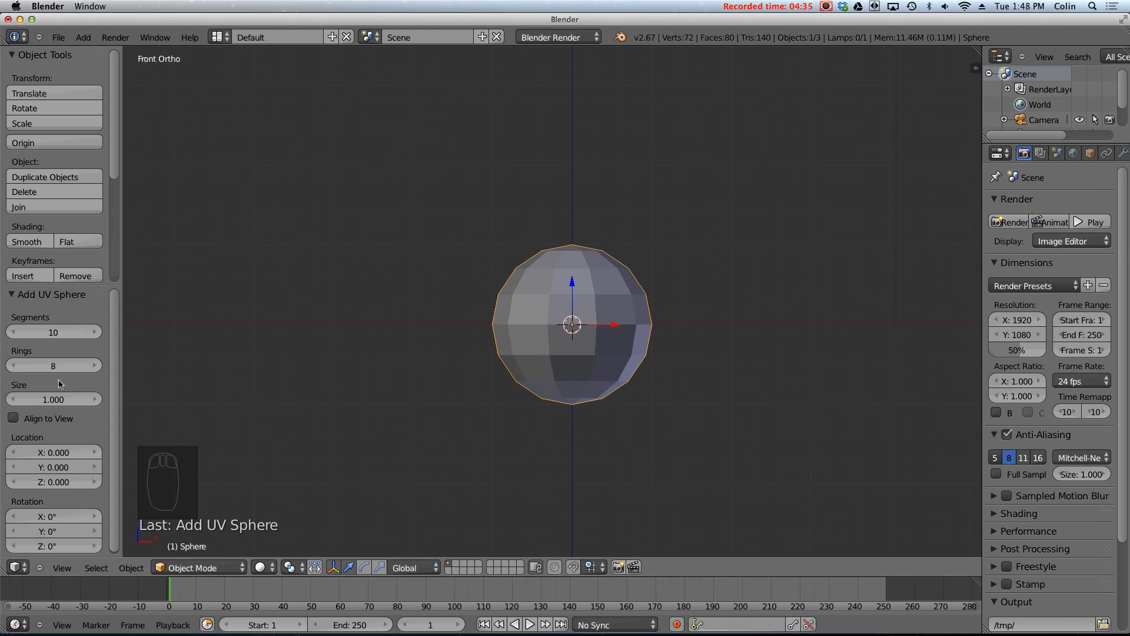
# - Try a sphere size of 0.852 and restore the size to 1
pyautogui.moveTo(112, 361); pyautogui.dragTo(112, 389)
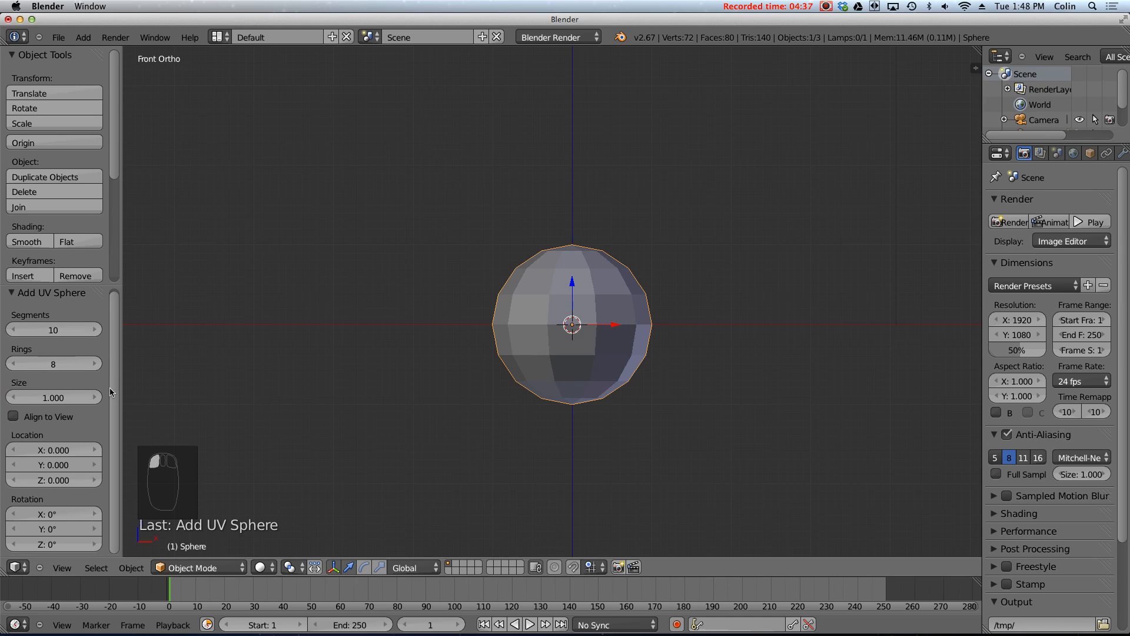
pyautogui.moveTo(77, 398)
pyautogui.mouseDown()
pyautogui.moveTo(44, 402)
pyautogui.moveTo(64, 407)
pyautogui.mouseUp()
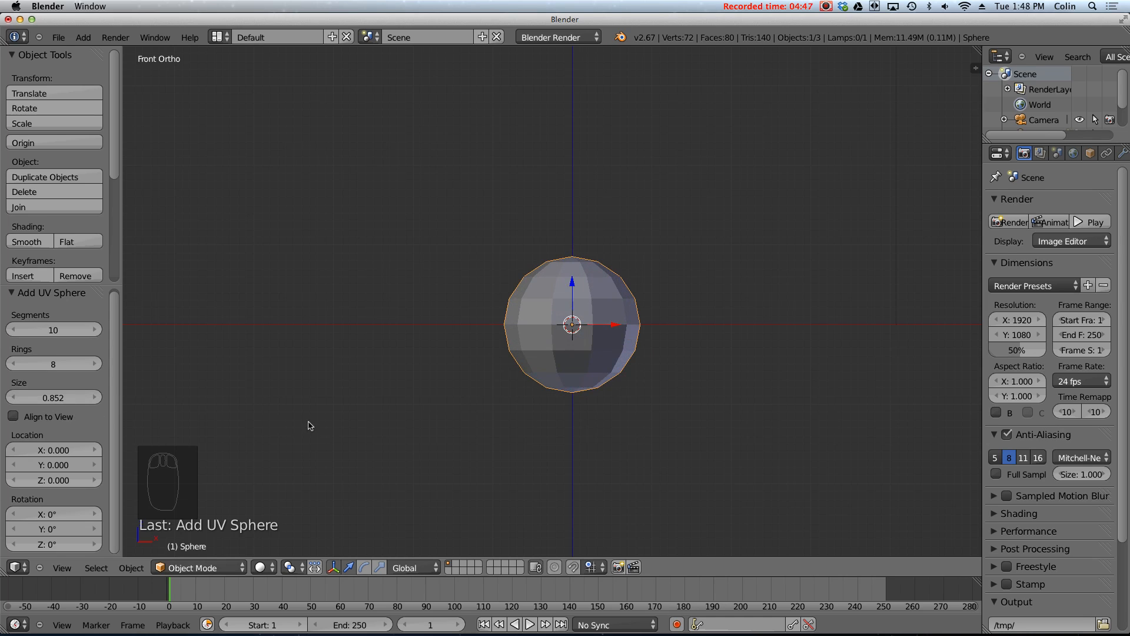
pyautogui.click(62, 398)
pyautogui.write('1')
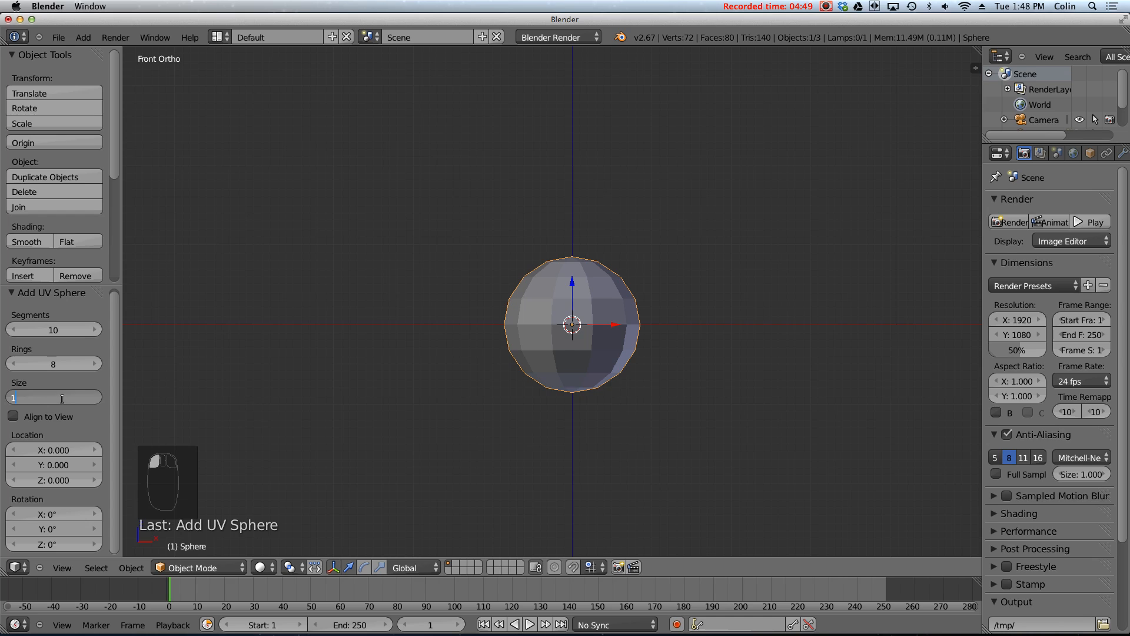
pyautogui.press('Return')
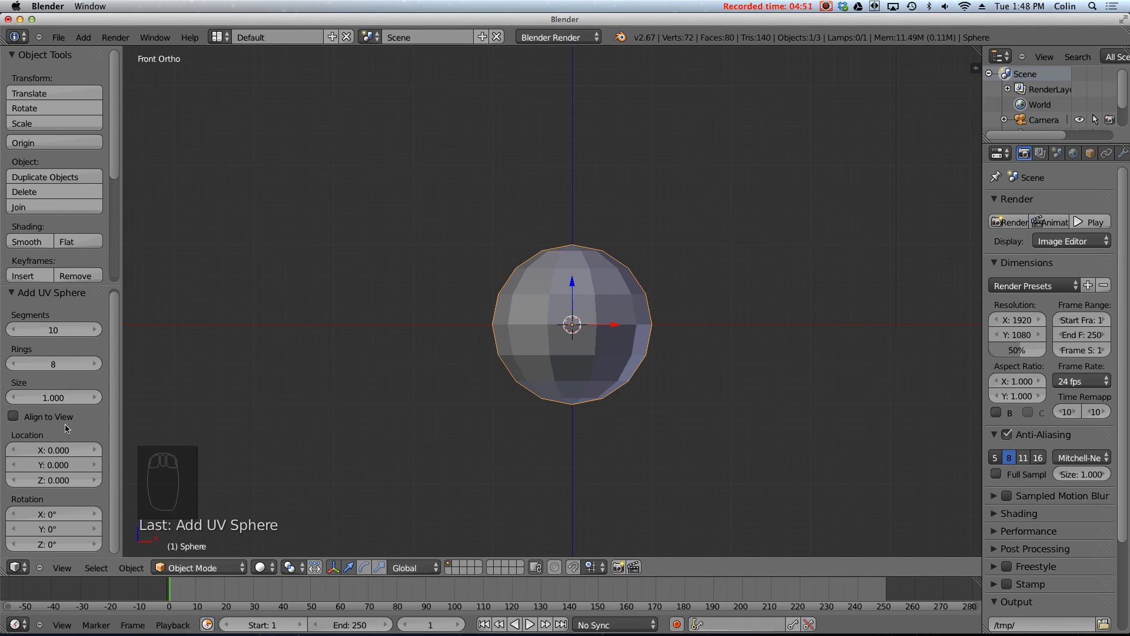
# - Set the sphere's segments to 36 and its rings to 32
pyautogui.click(61, 364)
pyautogui.click(54, 328)
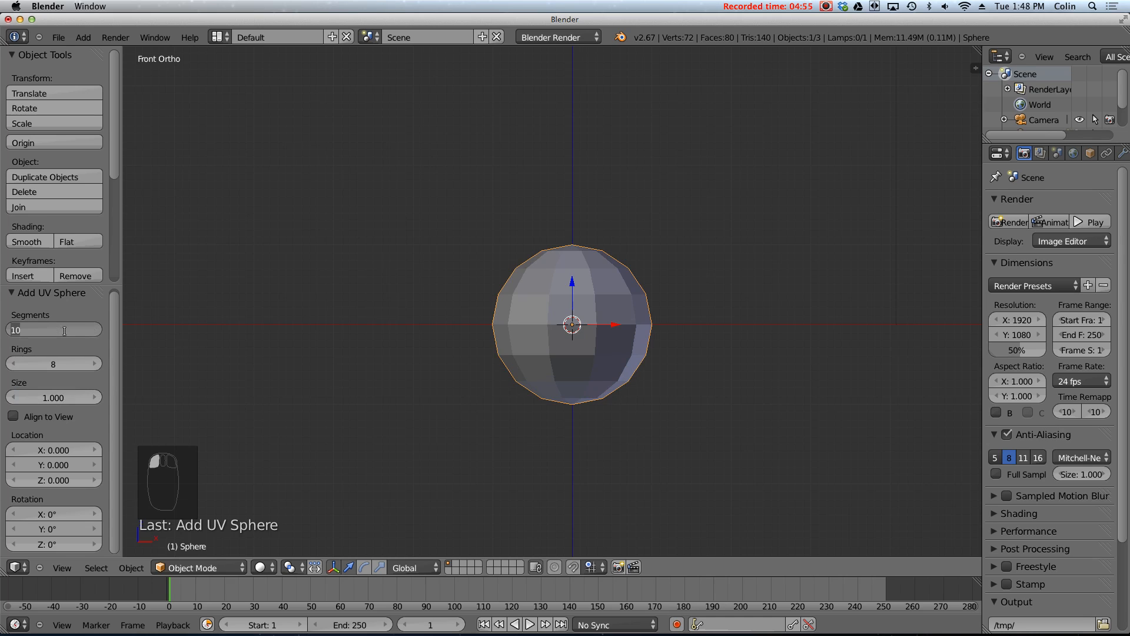
pyautogui.write('36')
pyautogui.press('Tab')
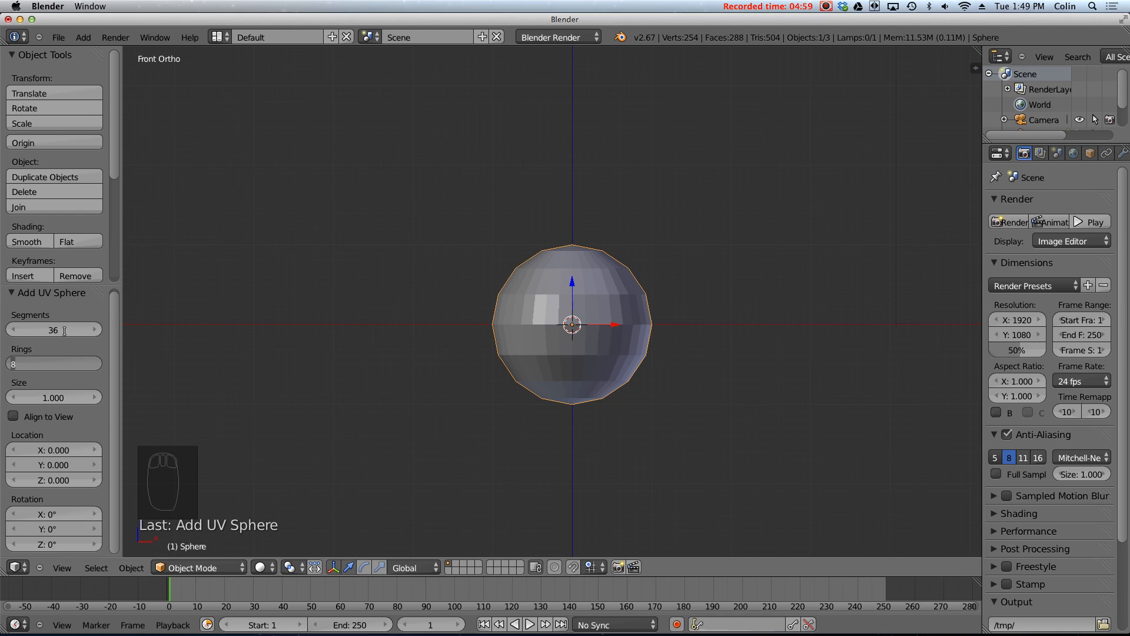
pyautogui.press('Return')
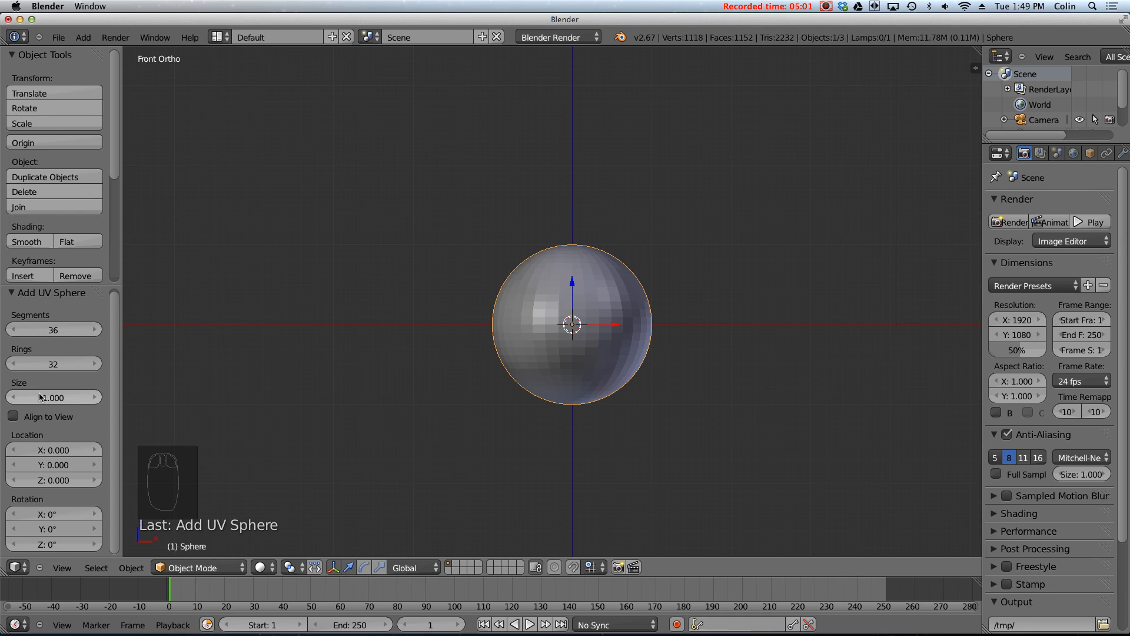
# - Reduce the sphere's ring count to 20
pyautogui.click(13, 365)
pyautogui.click(11, 365)
pyautogui.click(10, 365)
pyautogui.click(10, 365)
pyautogui.click(10, 365)
pyautogui.click(10, 366)
pyautogui.click(10, 365)
pyautogui.click(10, 365)
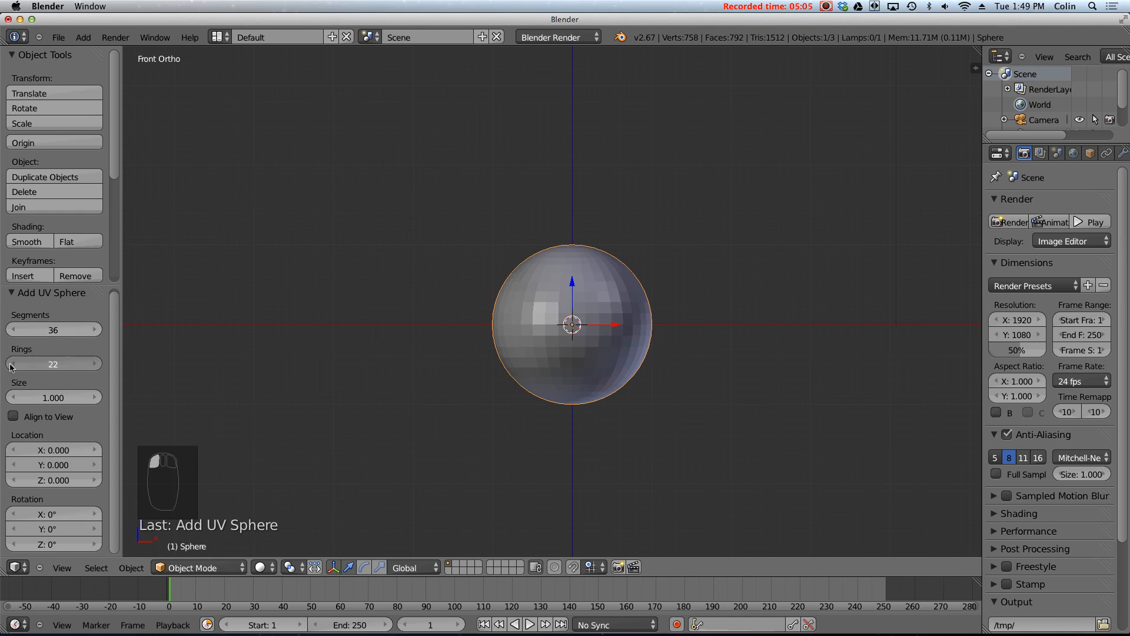
pyautogui.click(11, 366)
pyautogui.click(11, 365)
pyautogui.click(11, 366)
pyautogui.click(10, 366)
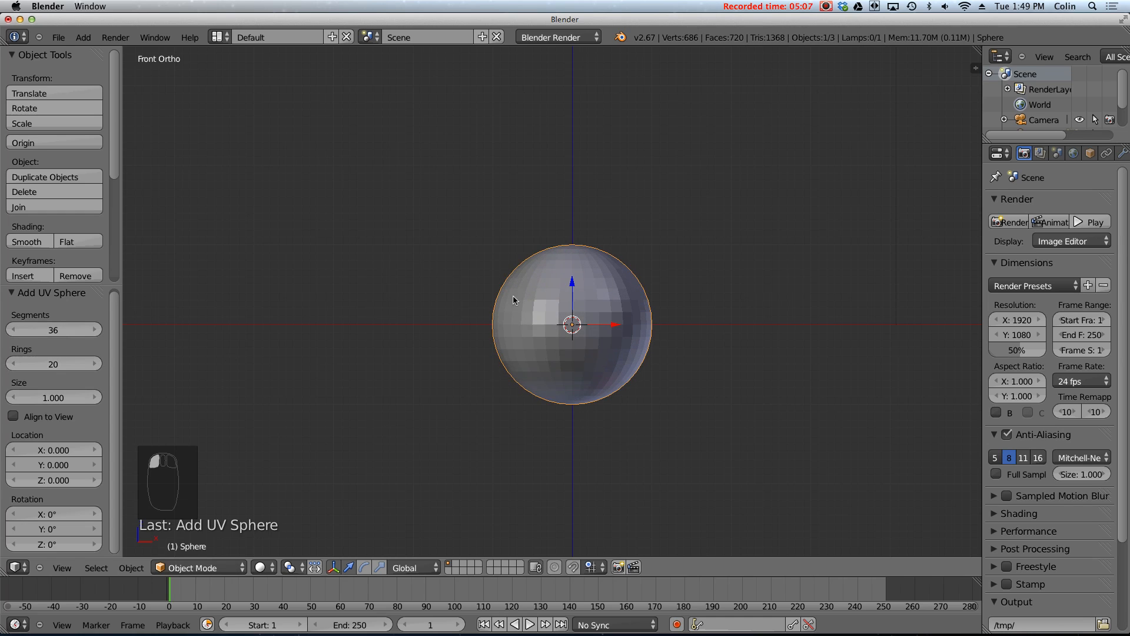
# - Raise the sphere about 0.98 units along the Z axis so it rests on the ground line in the front view
pyautogui.moveTo(573, 281); pyautogui.dragTo(568, 204)
pyautogui.keyDown('shift'); pyautogui.moveTo(605, 224); pyautogui.dragTo(459, 242, button='middle'); pyautogui.keyUp('shift')
pyautogui.press('KP_1')
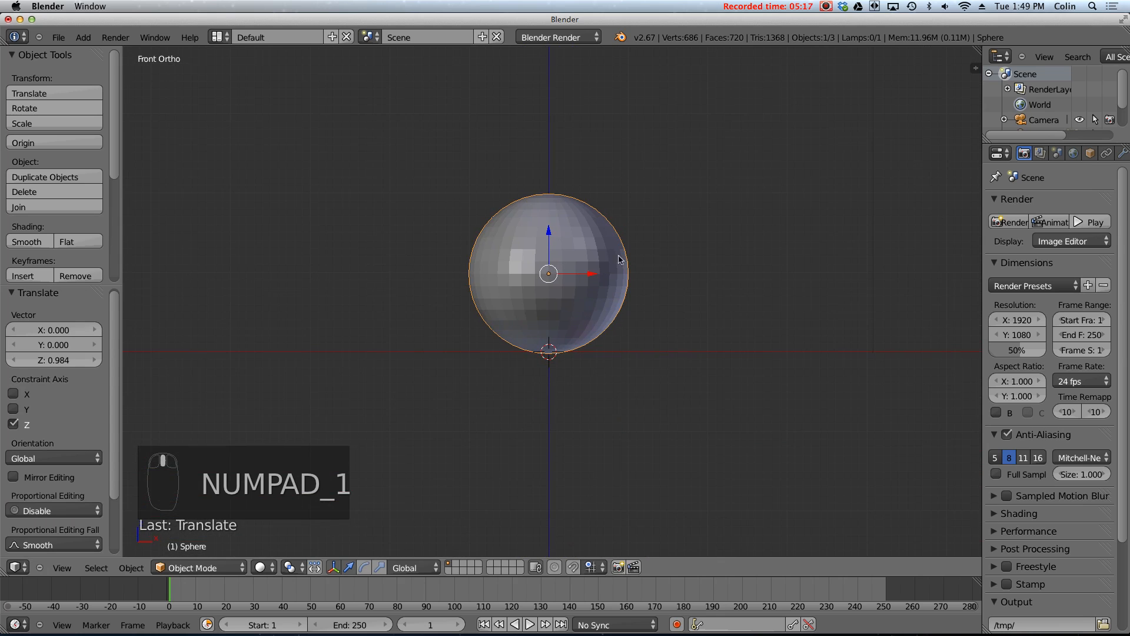
pyautogui.keyDown('shift'); pyautogui.moveTo(649, 279); pyautogui.dragTo(592, 371, button='middle'); pyautogui.keyUp('shift')
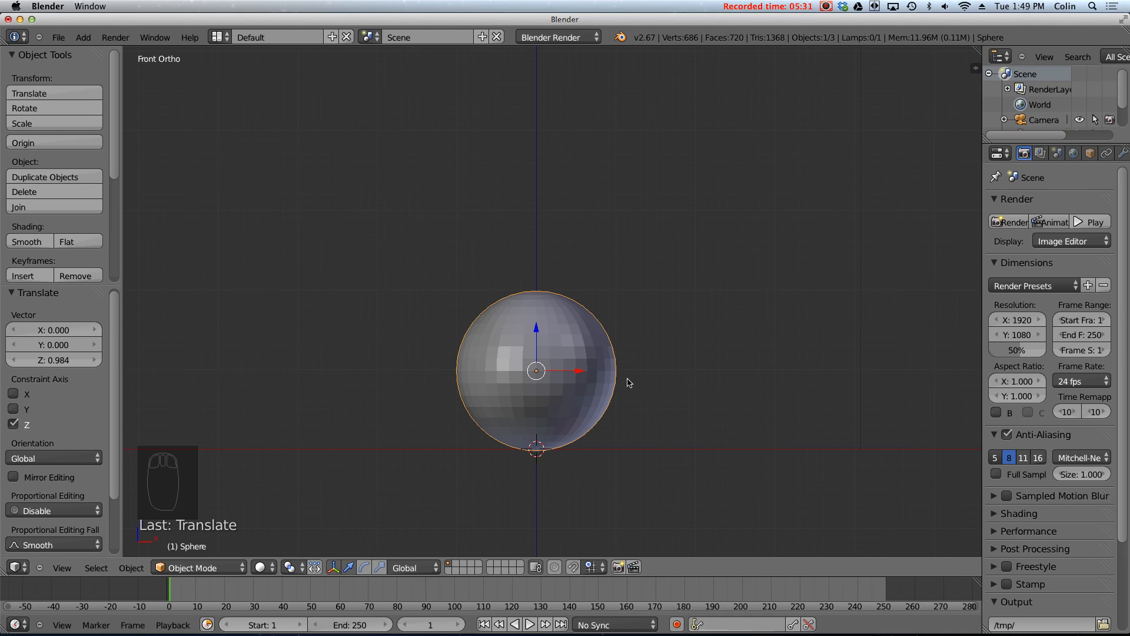
# - Duplicate the sphere about 1.61 units above the original and scale the copy by about 1.2
pyautogui.hotkey('shift', 'd')
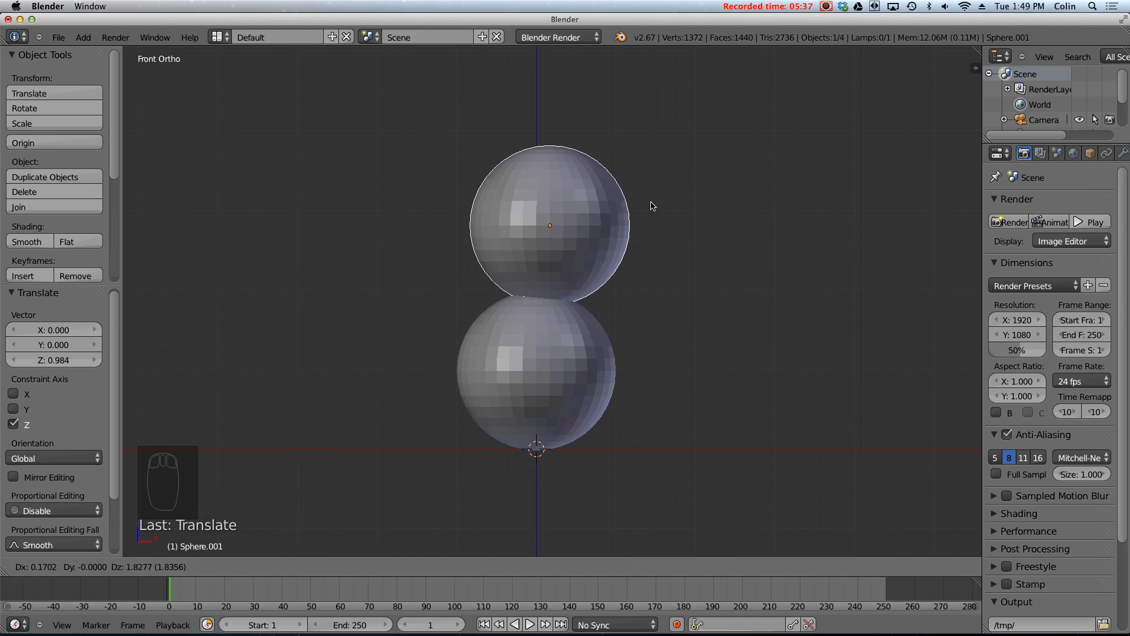
pyautogui.click(631, 234)
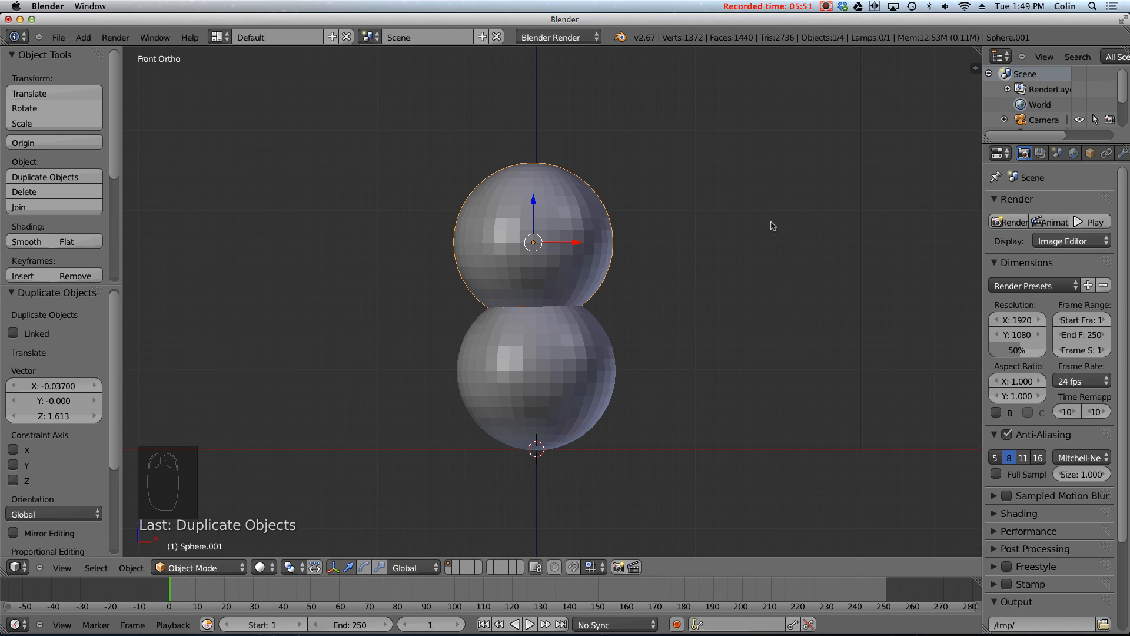
pyautogui.press('s')
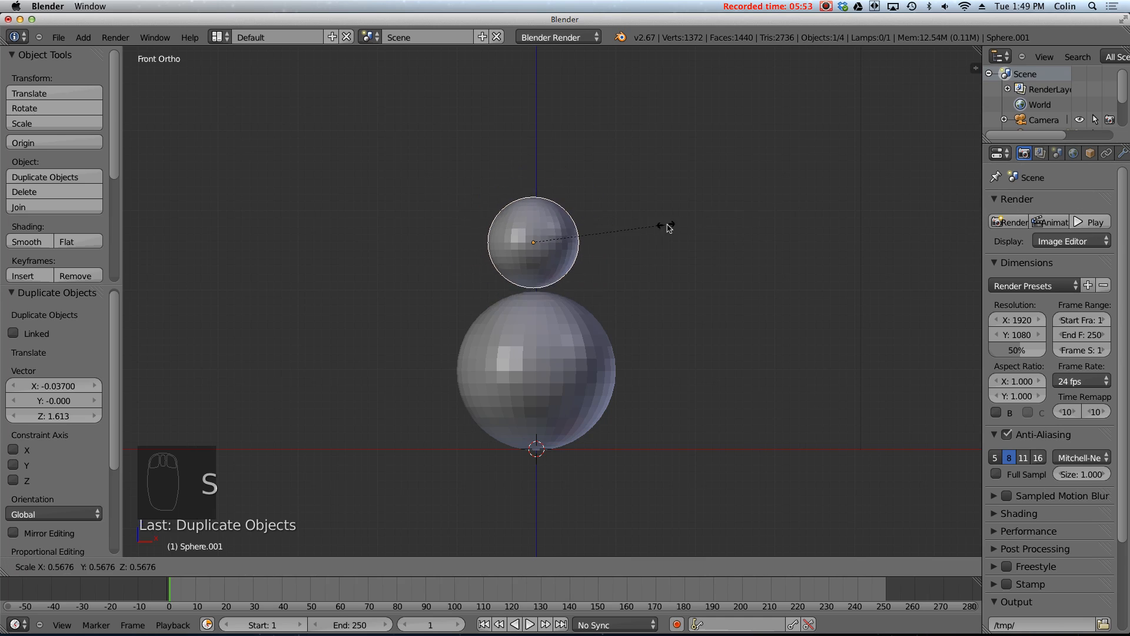
pyautogui.click(888, 219)
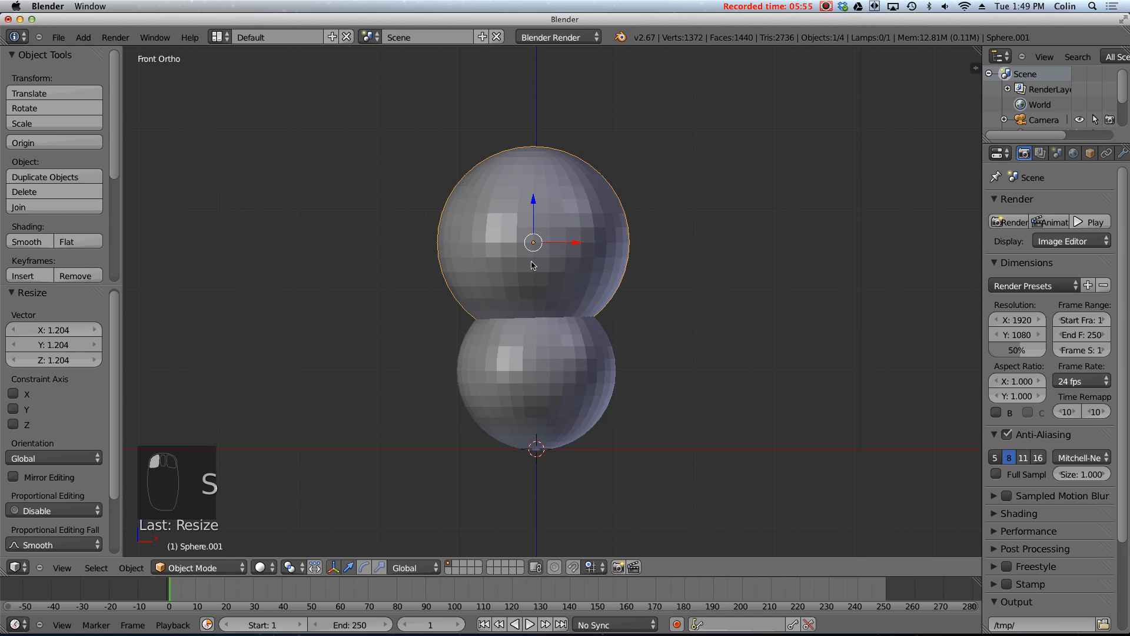
# - Rescale the upper sphere repeatedly, finishing with a factor of 0.6 so it is slightly smaller than the base sphere
pyautogui.press('s')
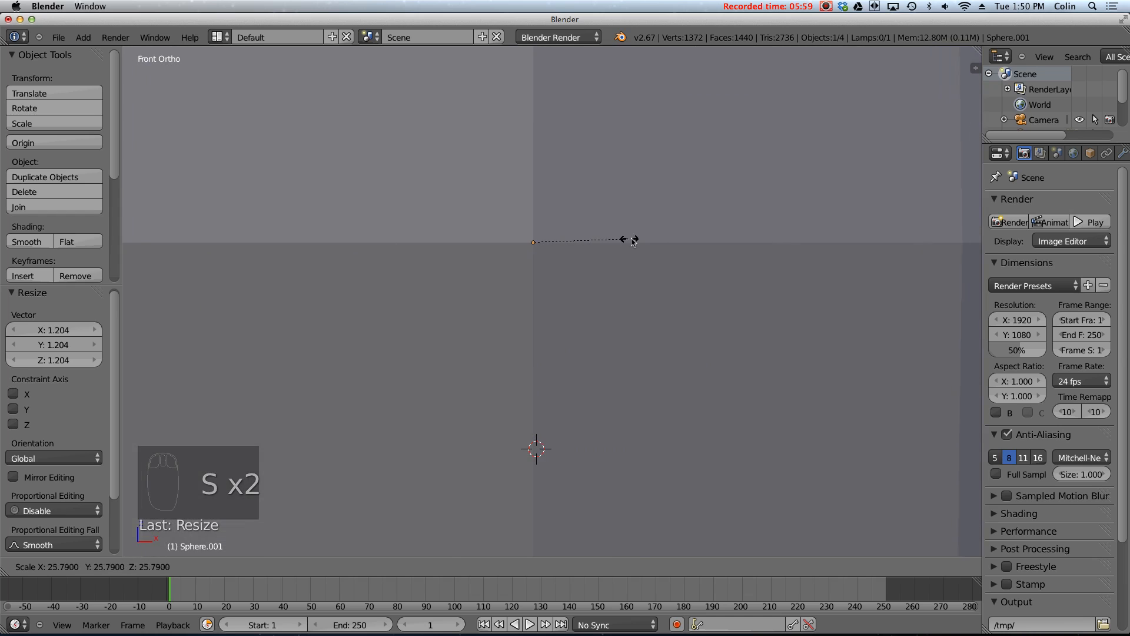
pyautogui.click(712, 259)
pyautogui.press('s')
pyautogui.click(750, 242)
pyautogui.press('s')
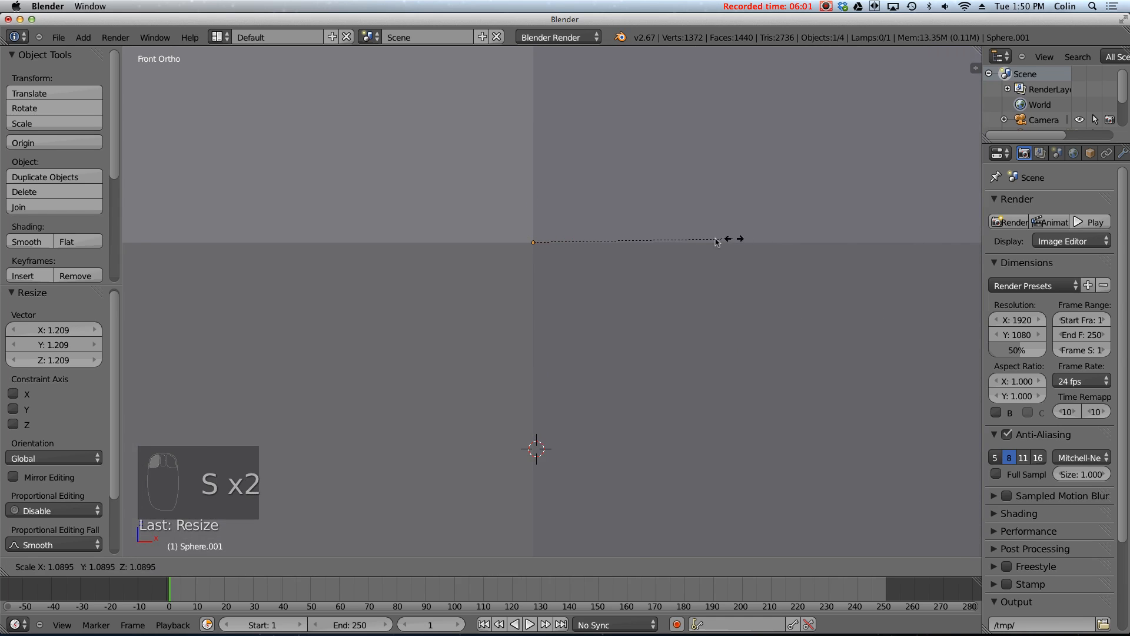
pyautogui.click(693, 239)
pyautogui.press('s')
pyautogui.click(589, 242)
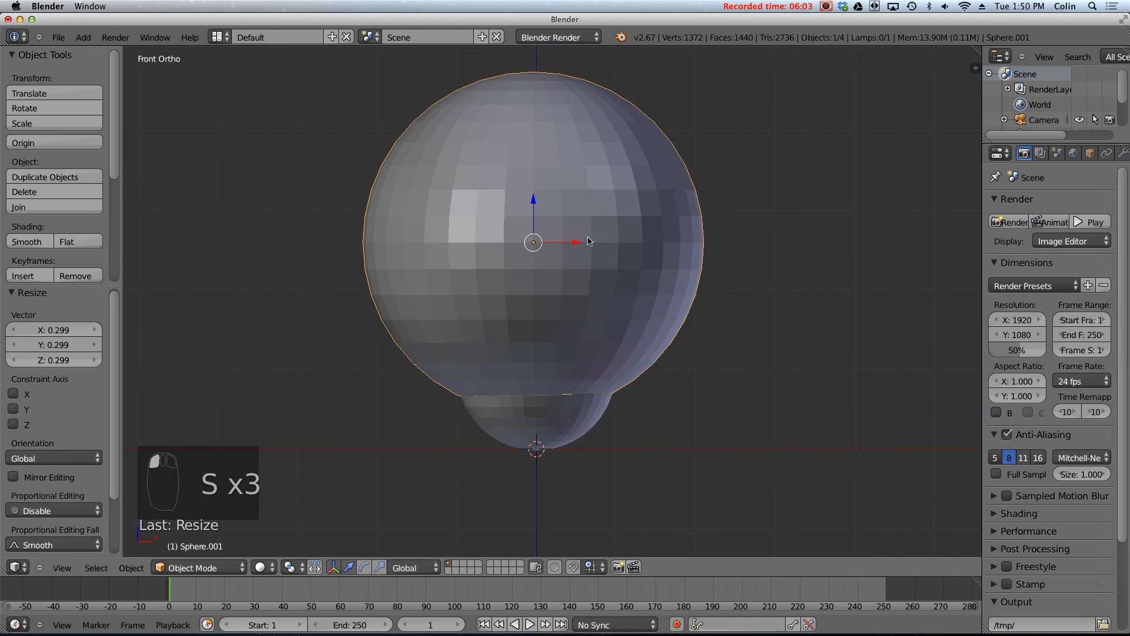
pyautogui.press('s')
pyautogui.click(641, 241)
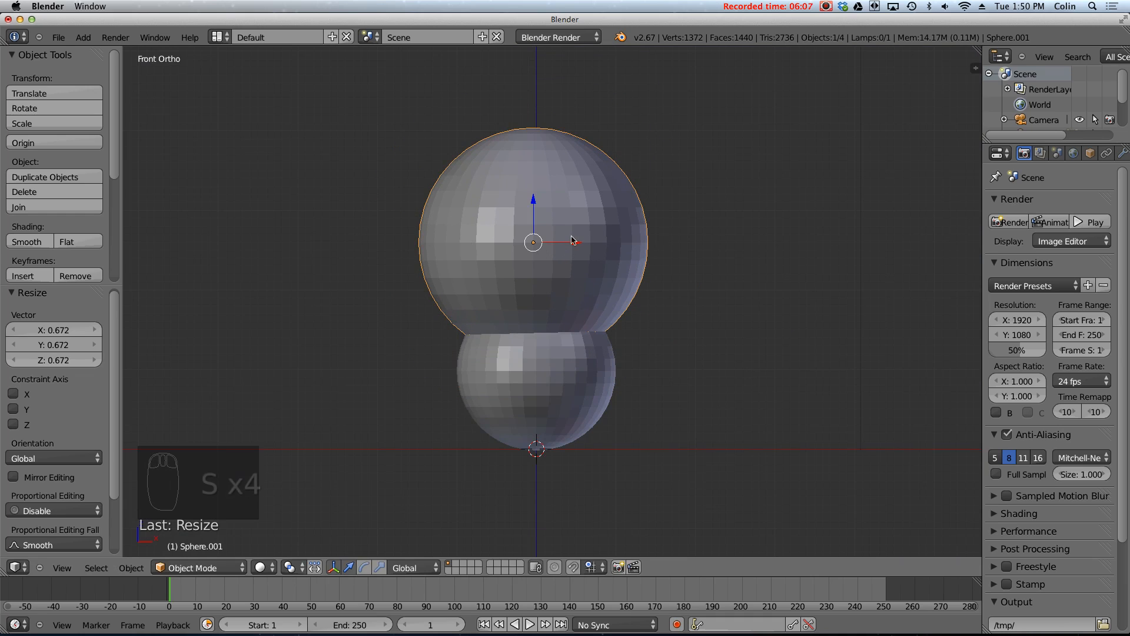
pyautogui.press('s')
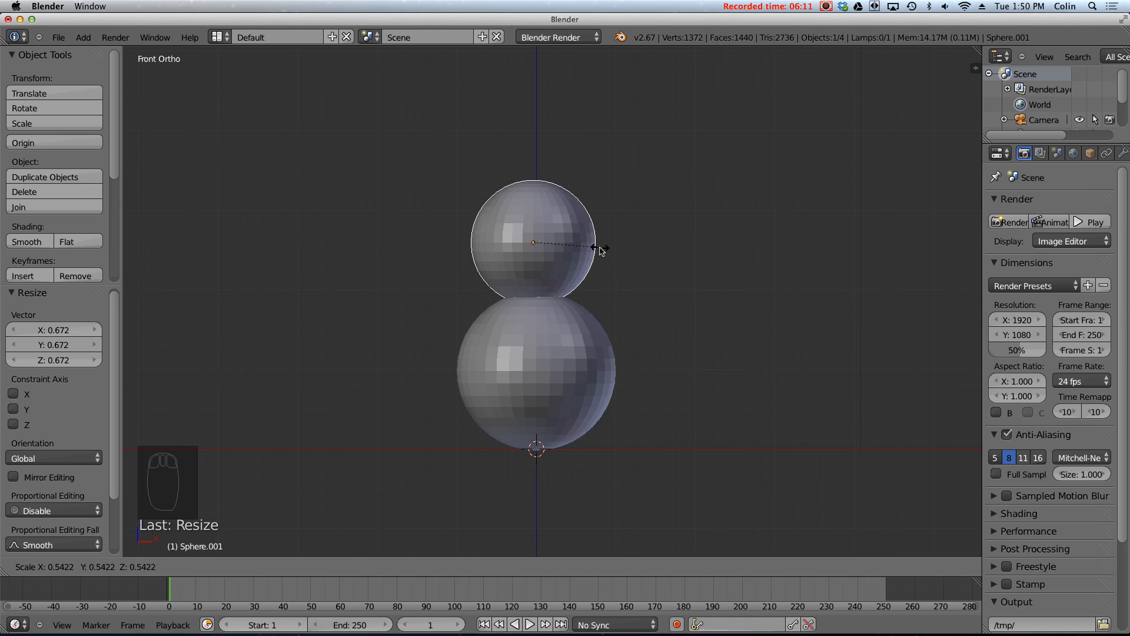
pyautogui.click(609, 249)
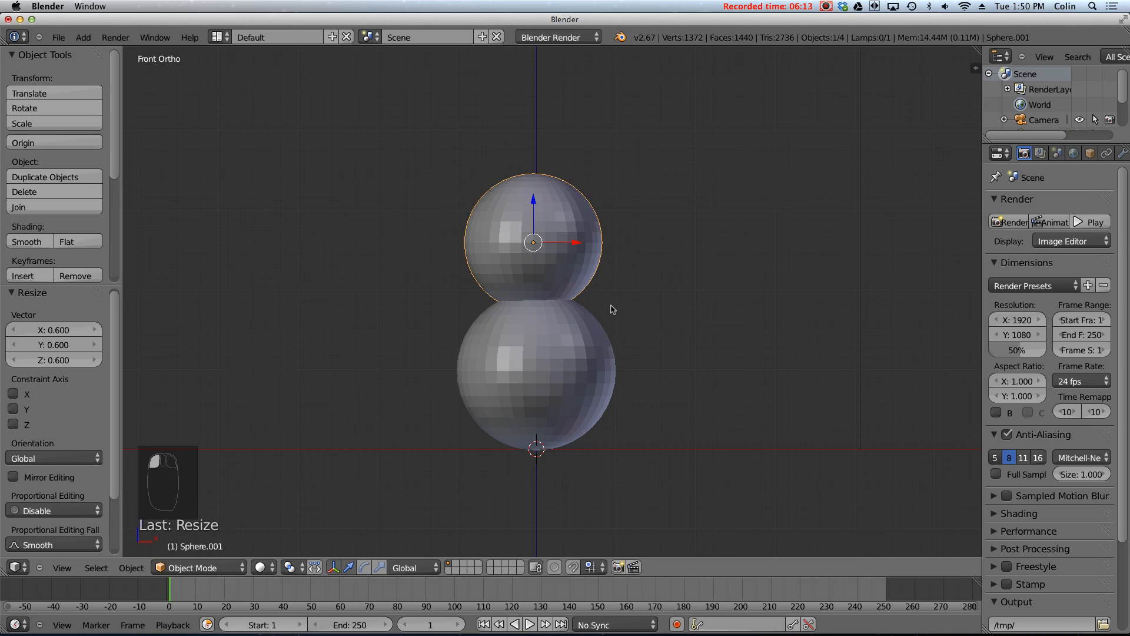
# - Duplicate the upper sphere about 1.47 units higher and scale the new copy by about 0.69
pyautogui.hotkey('shift', 'd')
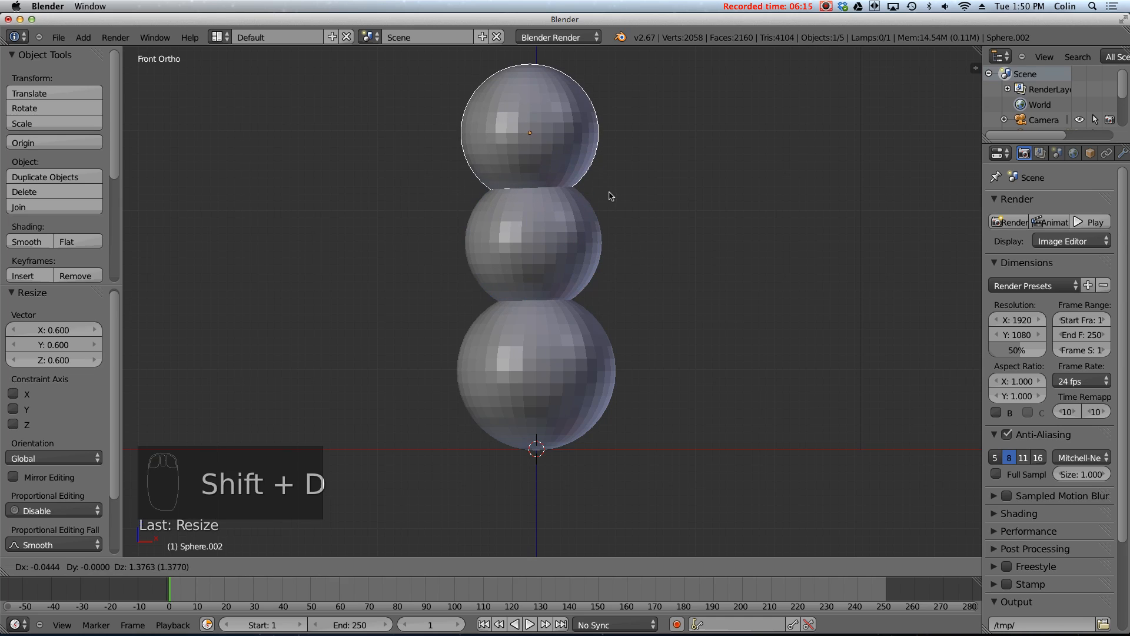
pyautogui.click(612, 188)
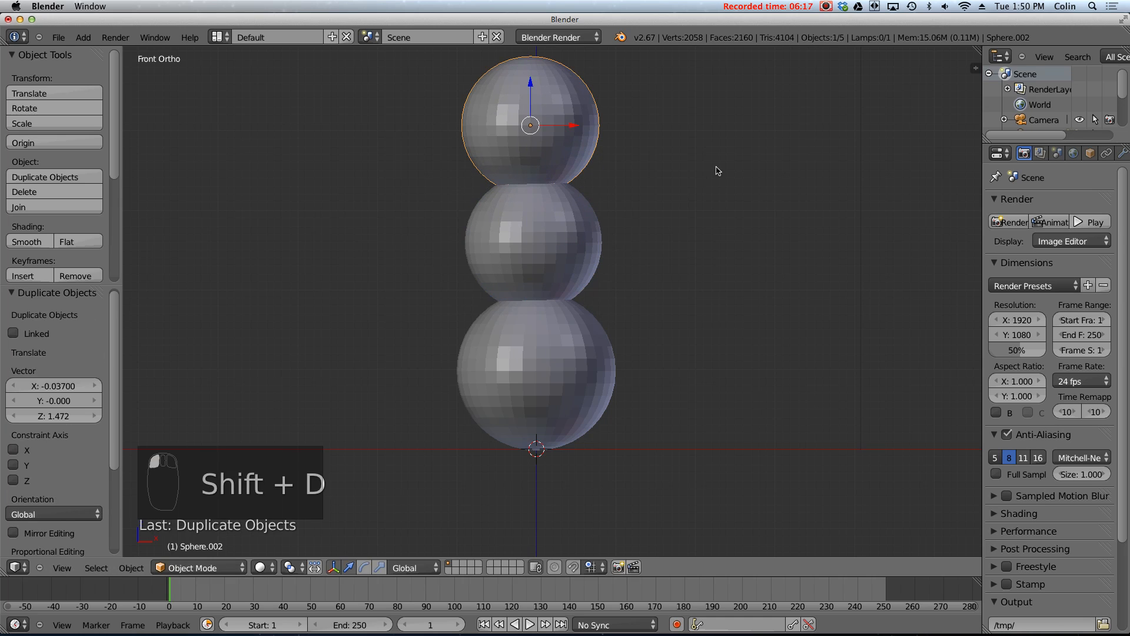
pyautogui.press('s')
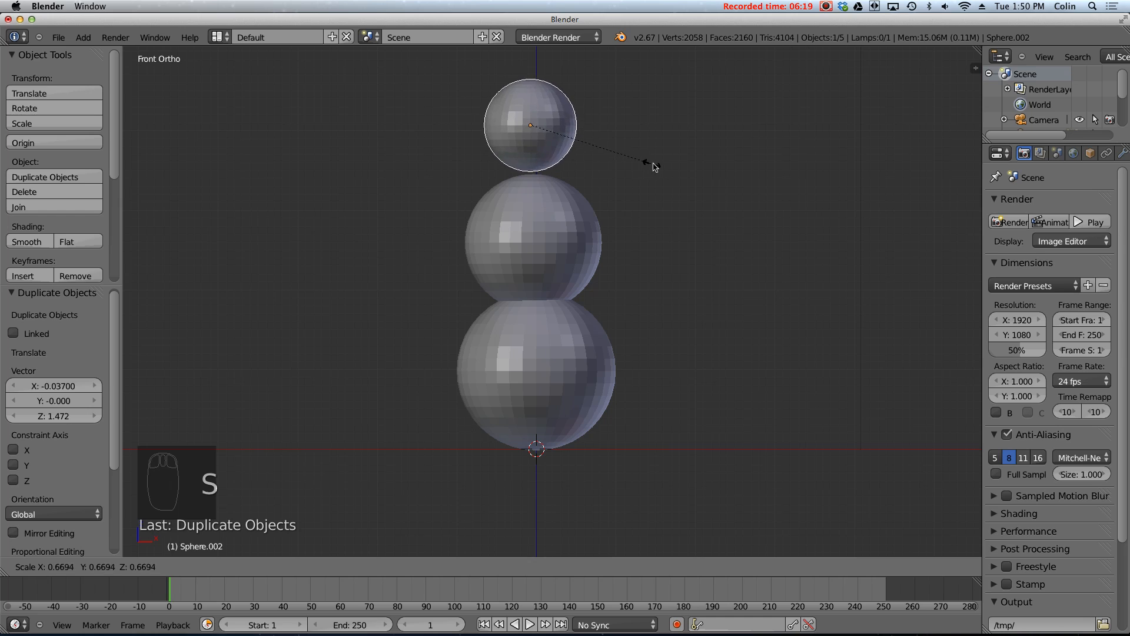
pyautogui.click(657, 166)
# - Lower the top sphere about 0.26 units along the Z axis so it sinks into the middle sphere
pyautogui.press('g')
pyautogui.press('z')
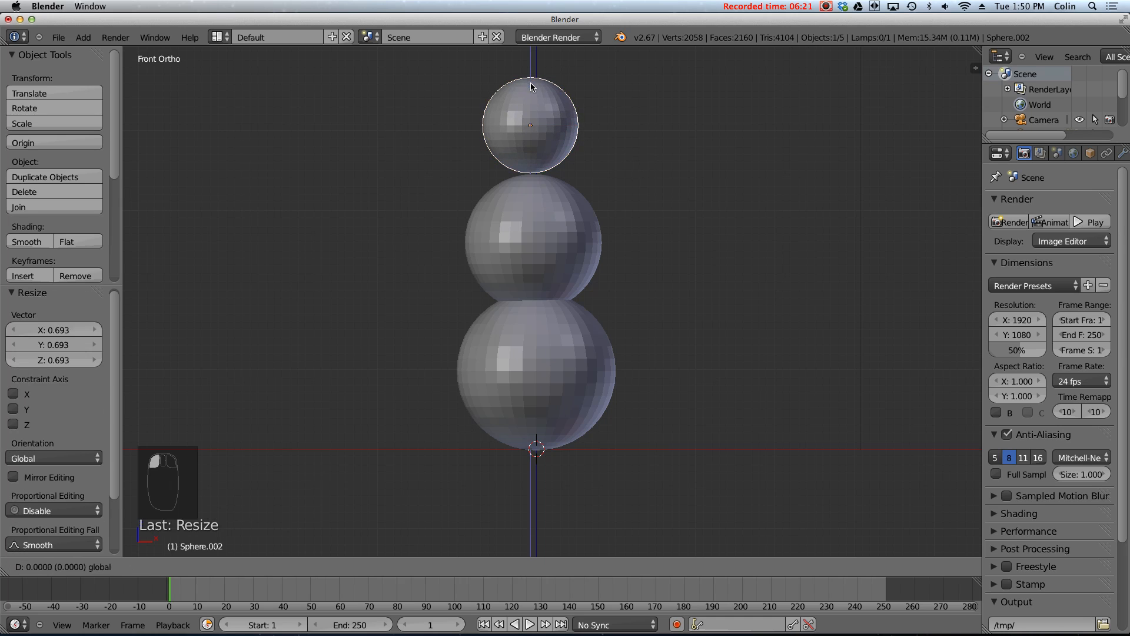
pyautogui.click(531, 104)
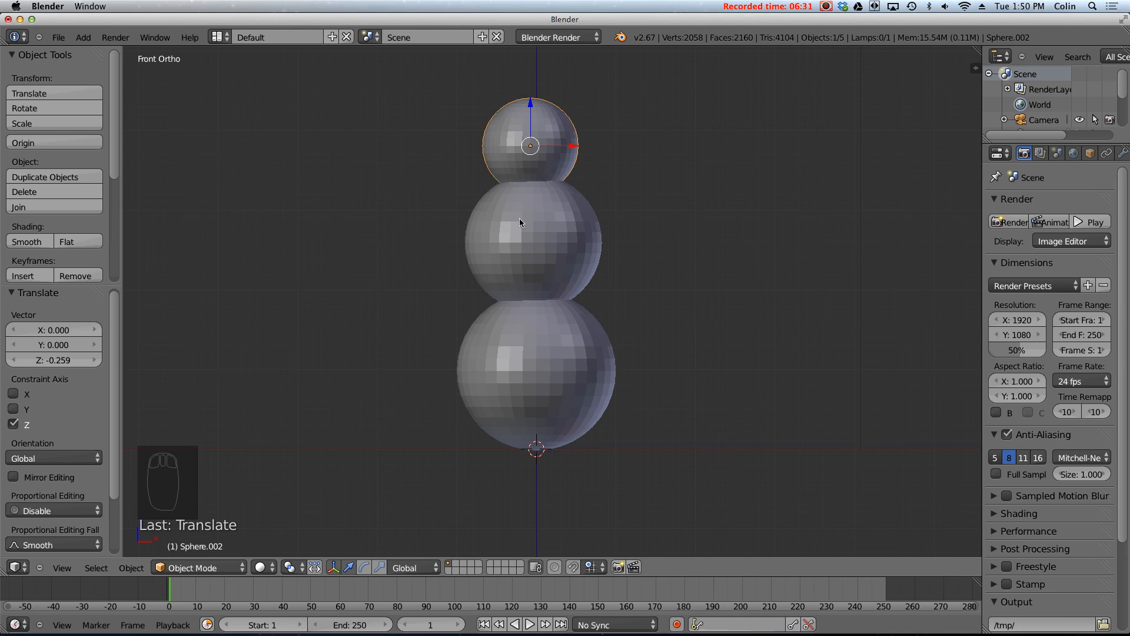
# - Try moving the top sphere about 1.87 units along the negative Y axis in the right view and undo it
pyautogui.press('KP_3')
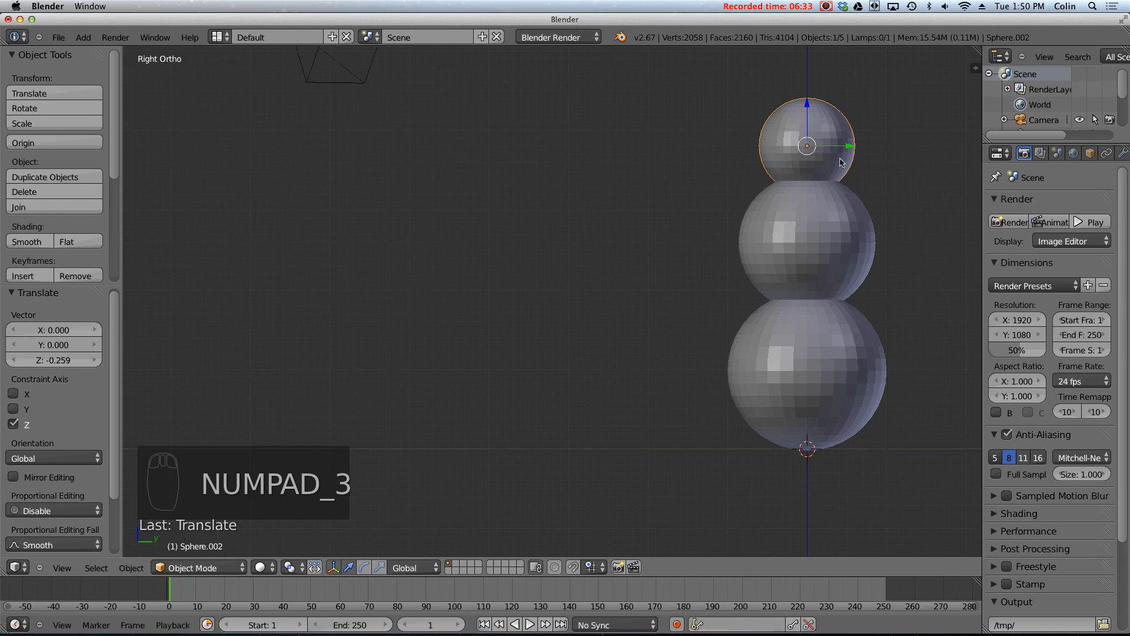
pyautogui.moveTo(851, 147); pyautogui.dragTo(704, 211)
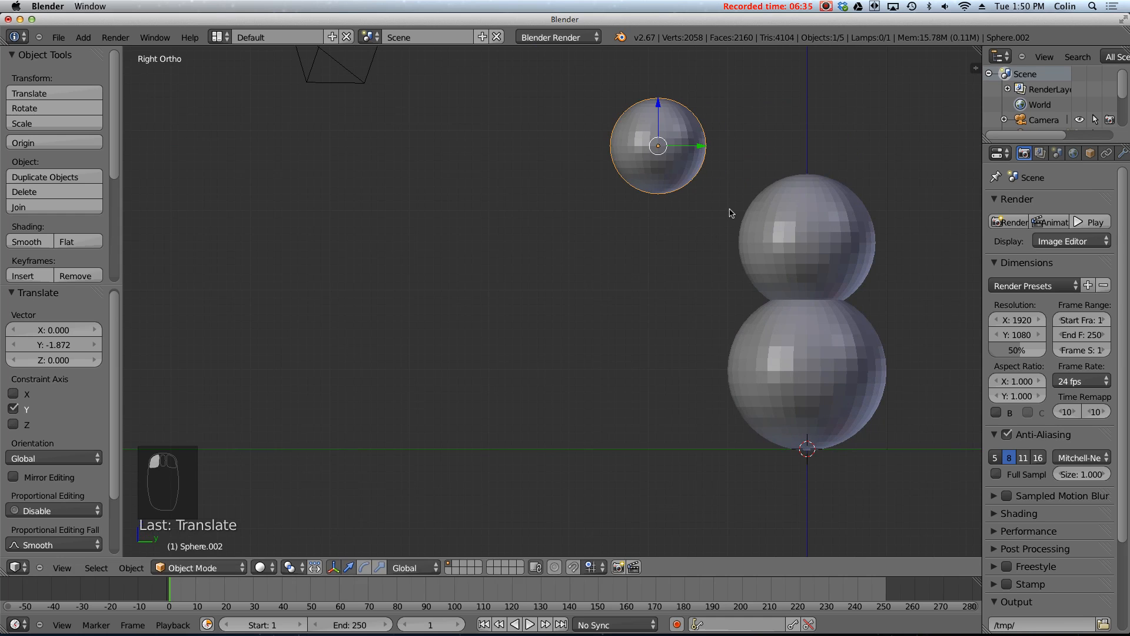
pyautogui.hotkey('ctrl', 'z')
# - Inspect the stacked spheres in perspective and from the front, right and top, ending in an orthographic view
pyautogui.moveTo(731, 217); pyautogui.dragTo(152, 141, button='middle')
pyautogui.scroll(-2, 489, 267)
pyautogui.press('KP_5')
pyautogui.scroll(1, 545, 284)
pyautogui.moveTo(545, 284); pyautogui.dragTo(547, 248, button='middle')
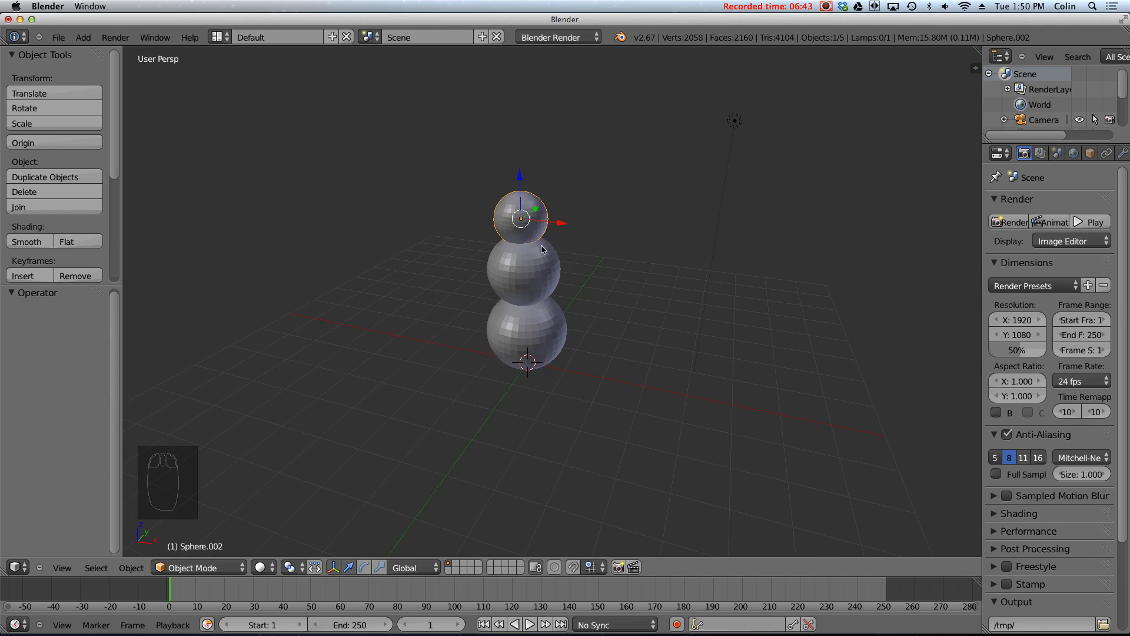
pyautogui.moveTo(480, 277); pyautogui.dragTo(537, 206, button='middle')
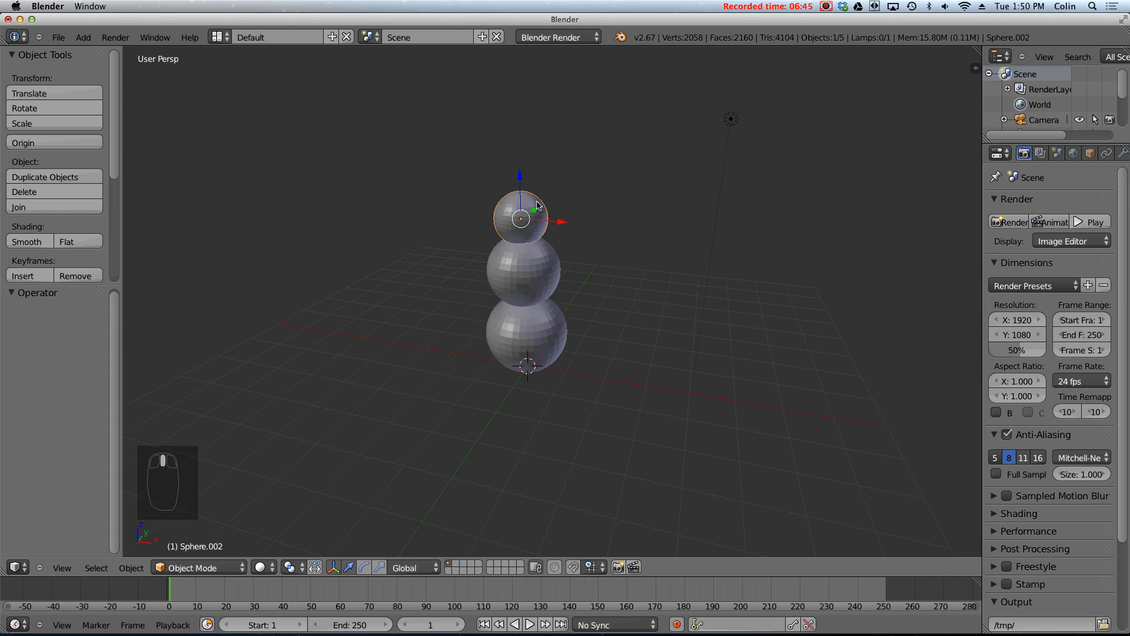
pyautogui.press('KP_1')
pyautogui.press('KP_3')
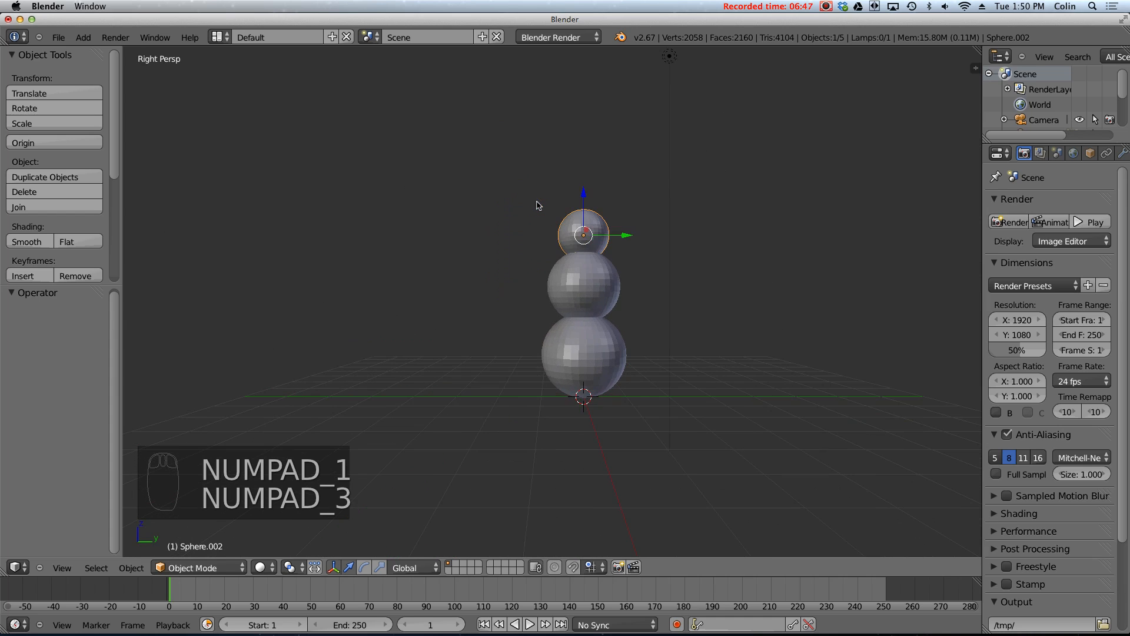
pyautogui.press('KP_7')
pyautogui.press('KP_5')
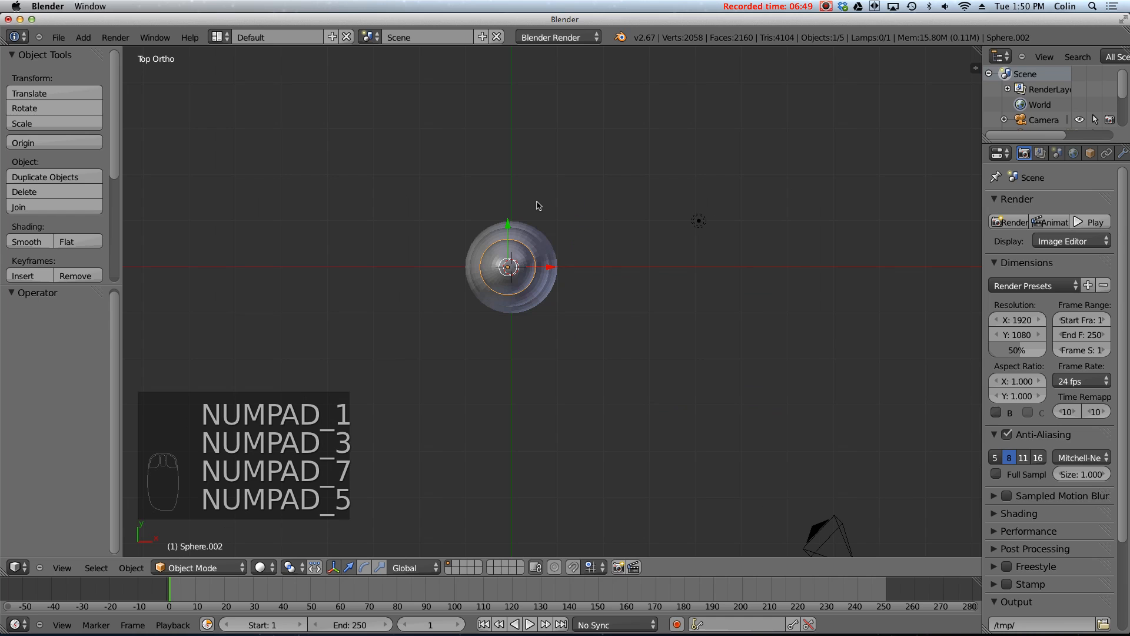
# - Return to the front view and place the 3D cursor beside the top sphere on its positive X side
pyautogui.press('KP_1')
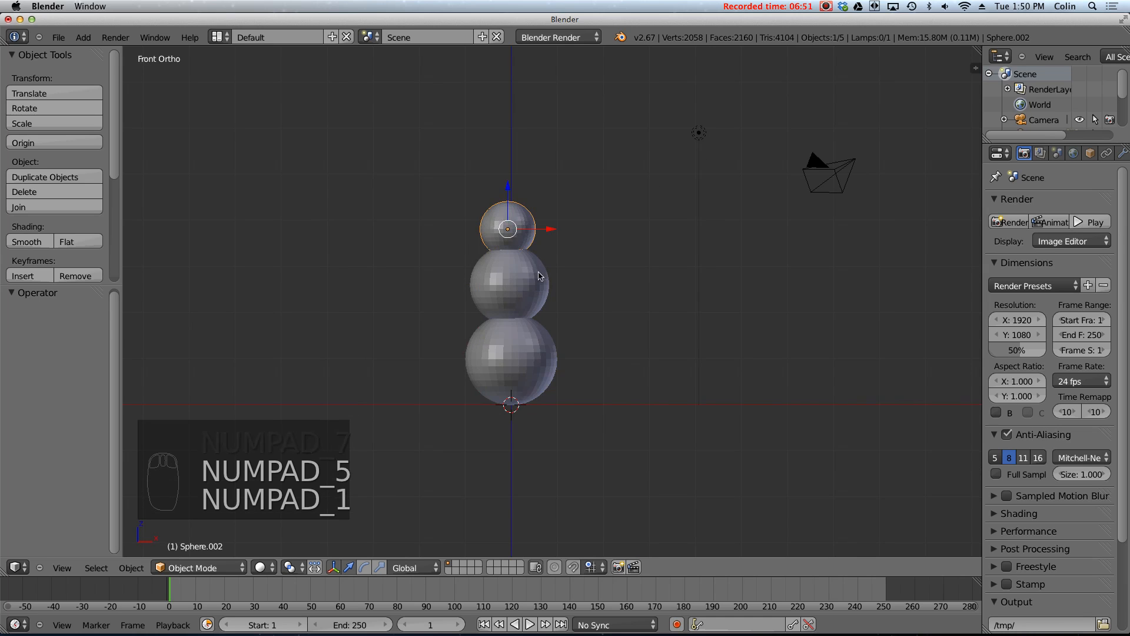
pyautogui.keyDown('shift'); pyautogui.moveTo(538, 275); pyautogui.dragTo(570, 271, button='middle'); pyautogui.keyUp('shift')
pyautogui.scroll(2, 573, 252)
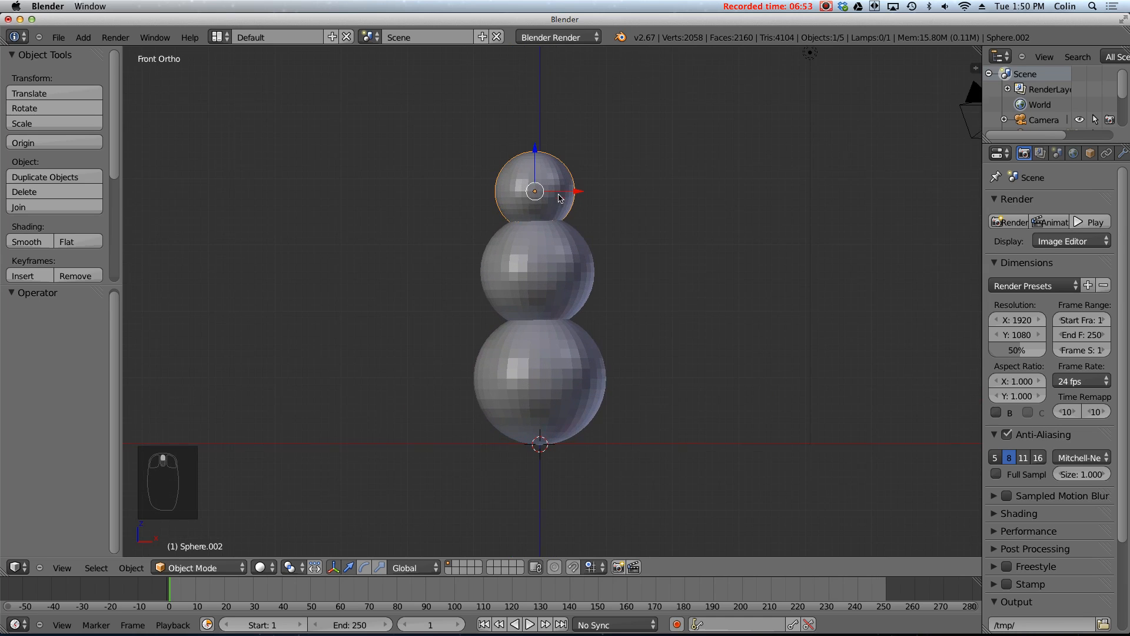
pyautogui.keyDown('shift'); pyautogui.moveTo(559, 191); pyautogui.dragTo(558, 256, button='middle'); pyautogui.keyUp('shift')
pyautogui.click(633, 247)
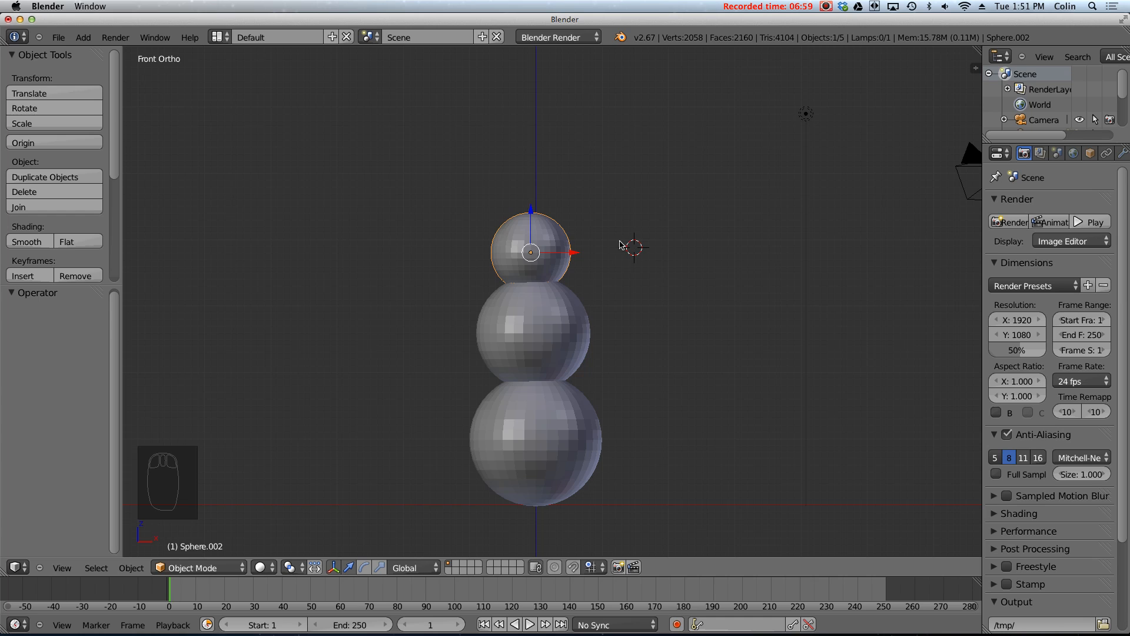
# - Add a UV sphere at the 3D cursor with 16 segments, 12 rings and a size of about 0.107
pyautogui.hotkey('shift', 'a')
pyautogui.moveTo(622, 244)
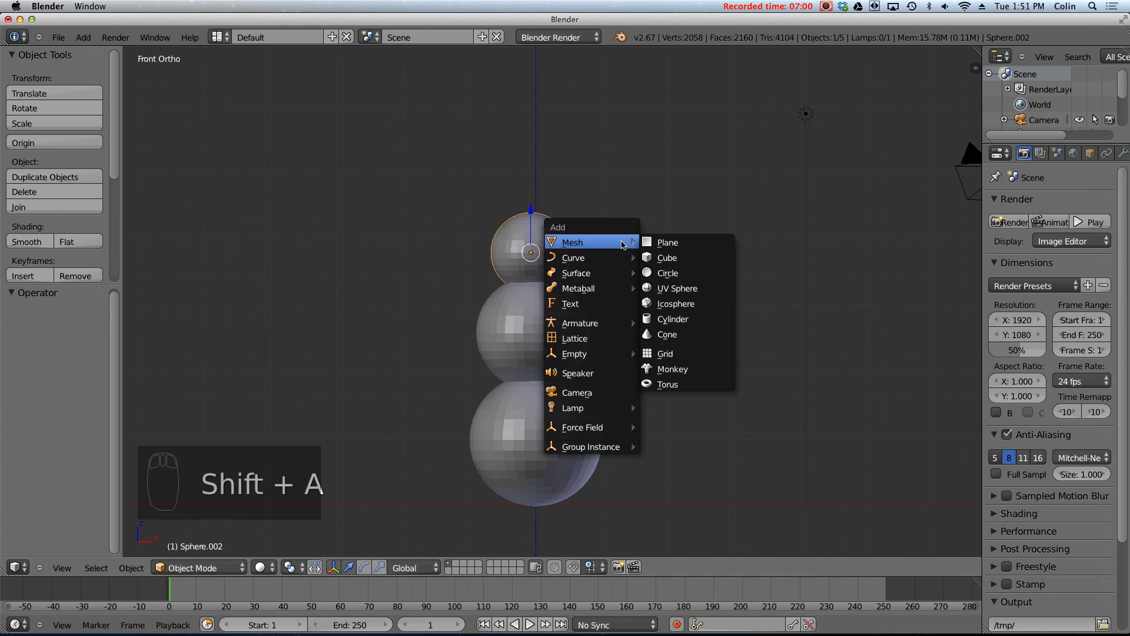
pyautogui.click(683, 288)
pyautogui.click(53, 330)
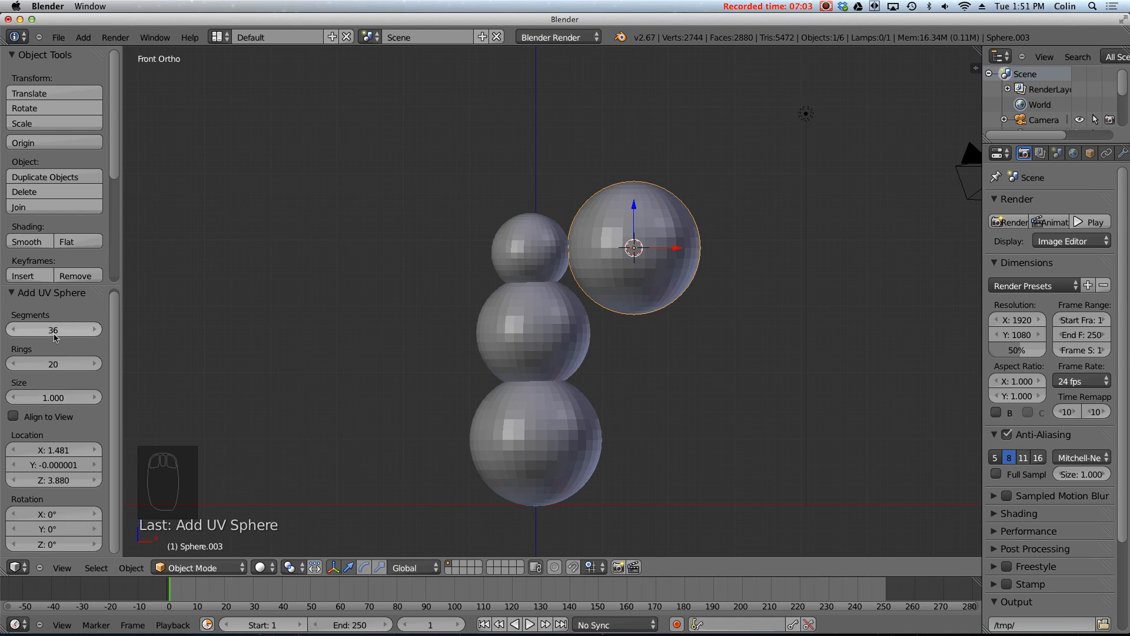
pyautogui.write('16')
pyautogui.press('Tab')
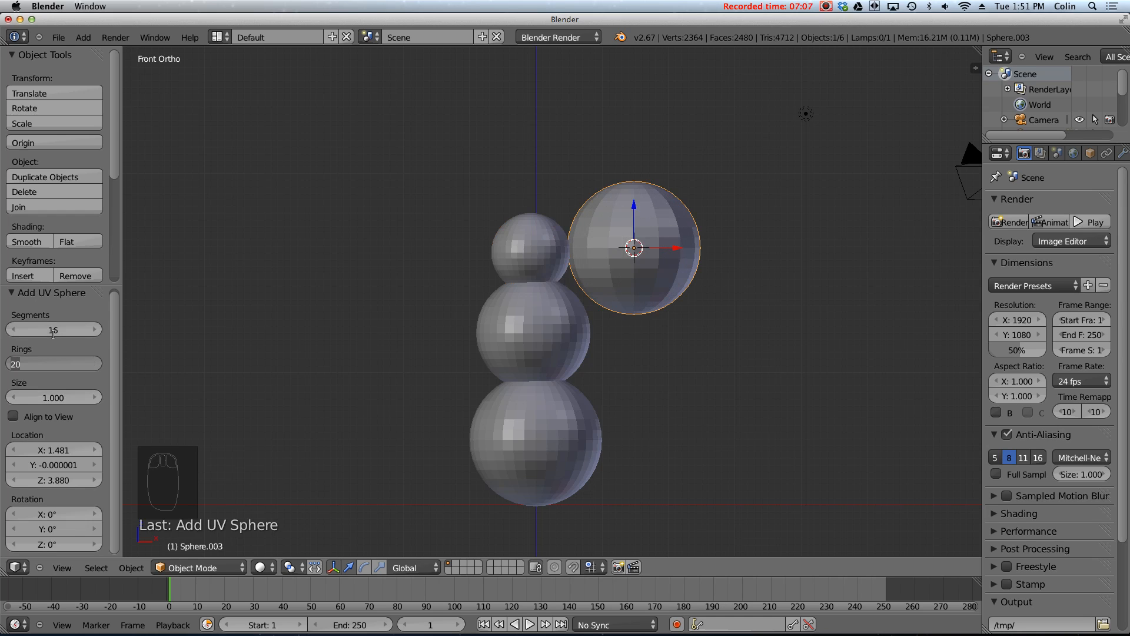
pyautogui.write('12')
pyautogui.press('Return')
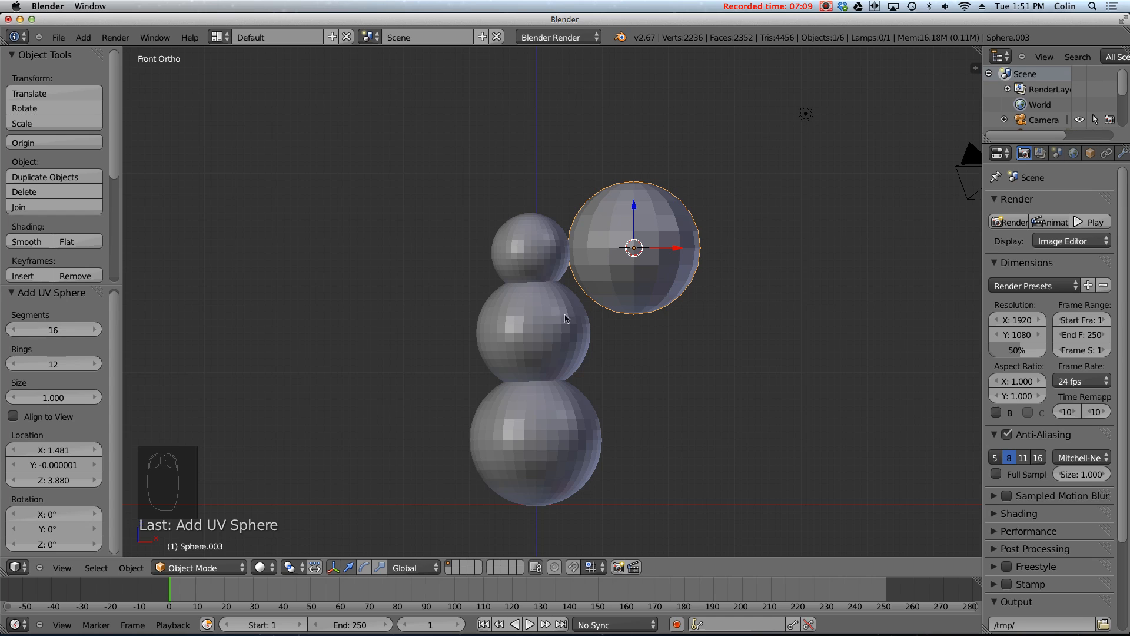
pyautogui.moveTo(70, 400); pyautogui.dragTo(21, 405)
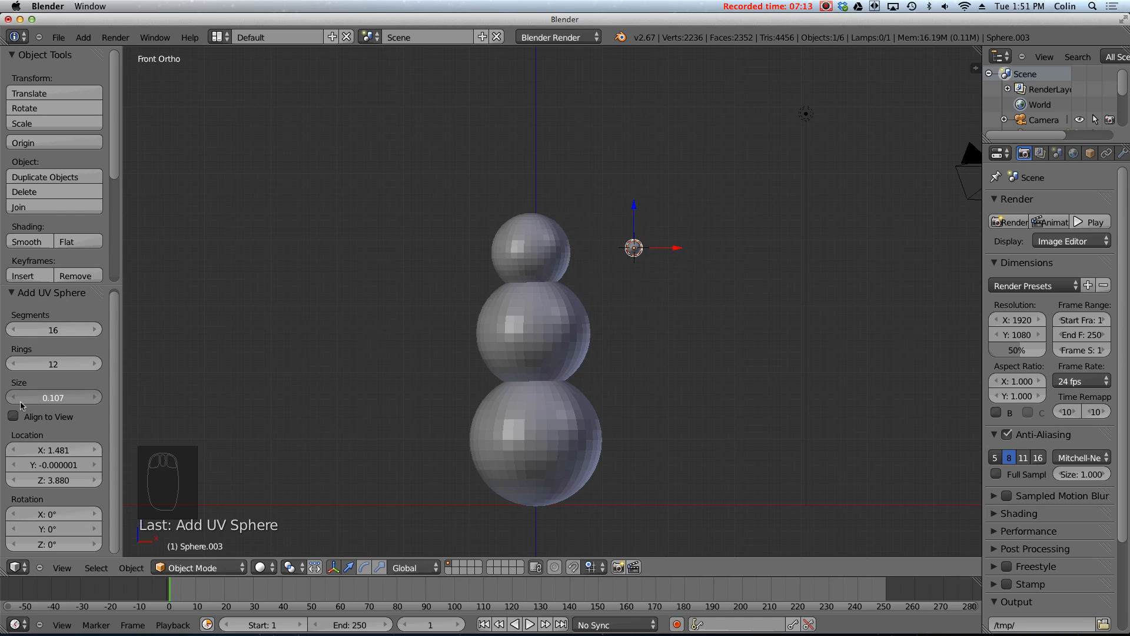
# - Move the small sphere closer to the top sphere, about 0.54 units along negative X in total and 0.1 units up
pyautogui.moveTo(677, 251); pyautogui.dragTo(659, 250)
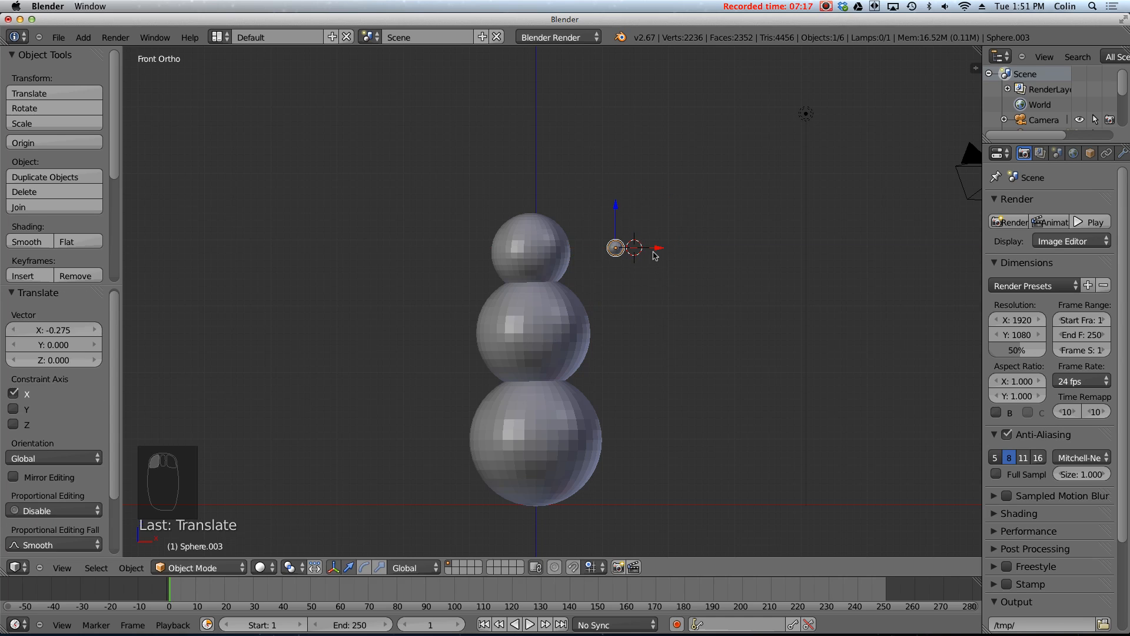
pyautogui.press('g')
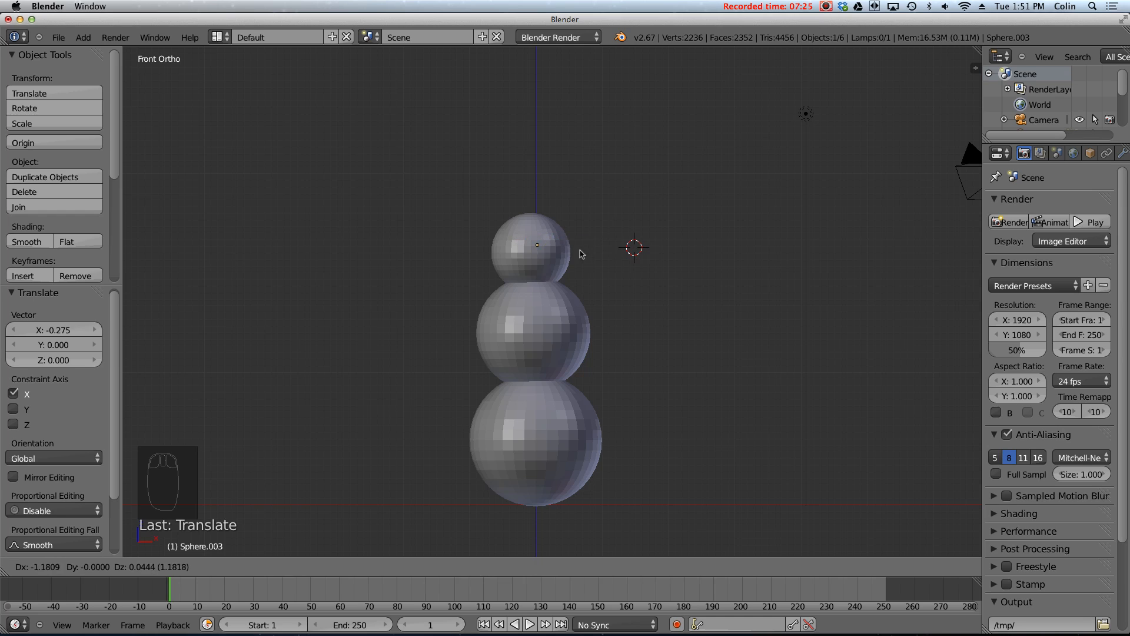
pyautogui.click(637, 247)
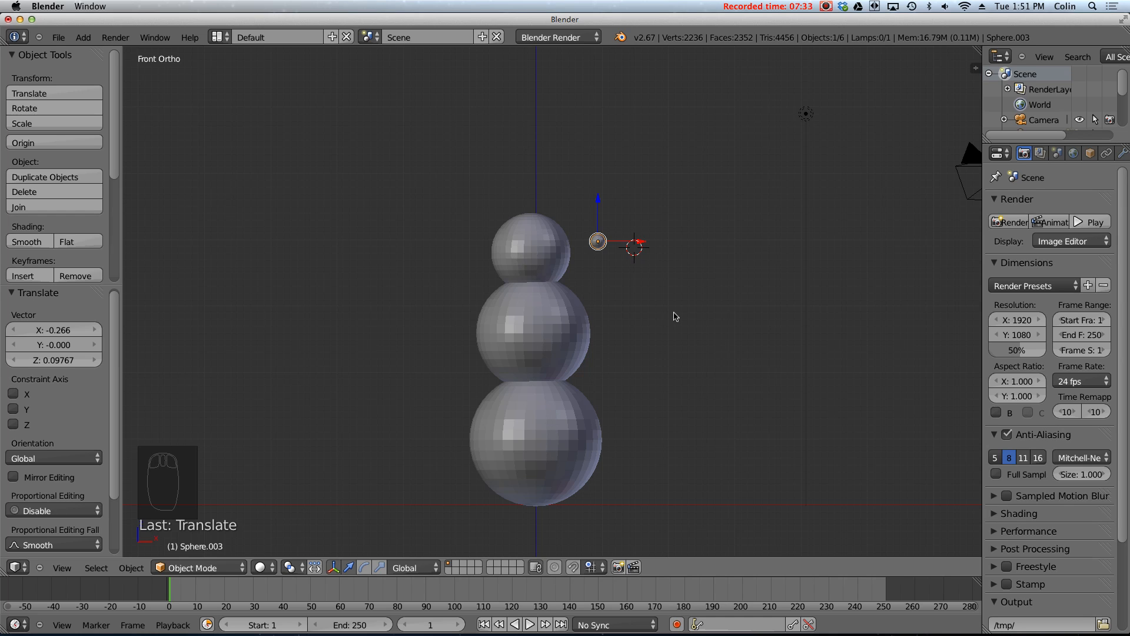
# - Bring the small sphere forward along negative Y to the front of the top sphere and raise it about 0.12 units
pyautogui.press('KP_3')
pyautogui.press('KP_7')
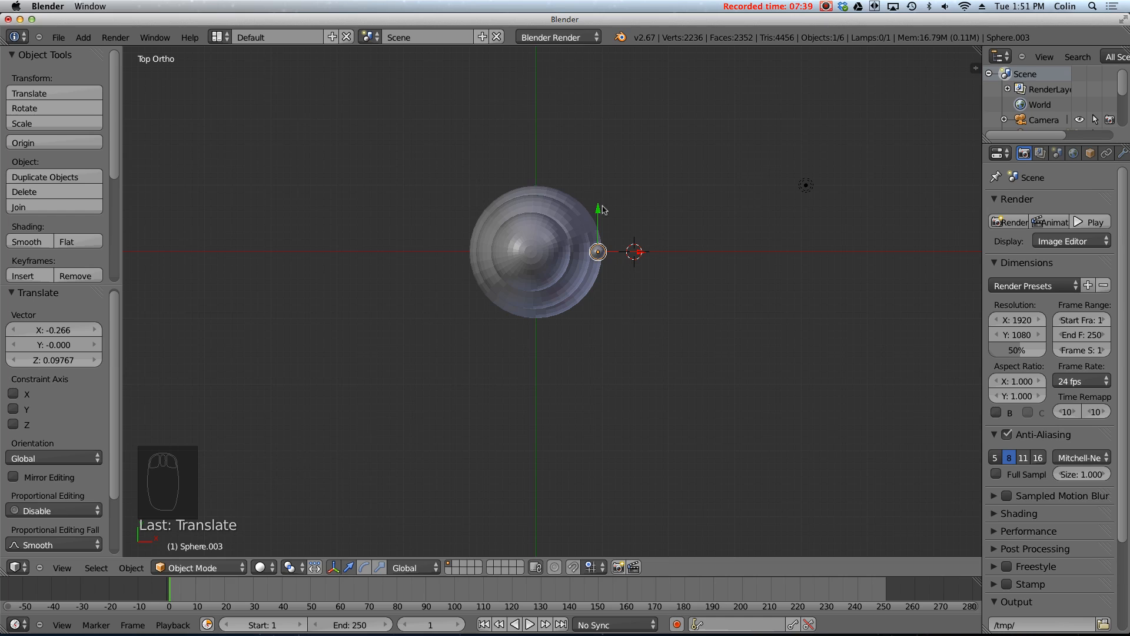
pyautogui.moveTo(598, 207); pyautogui.dragTo(600, 253)
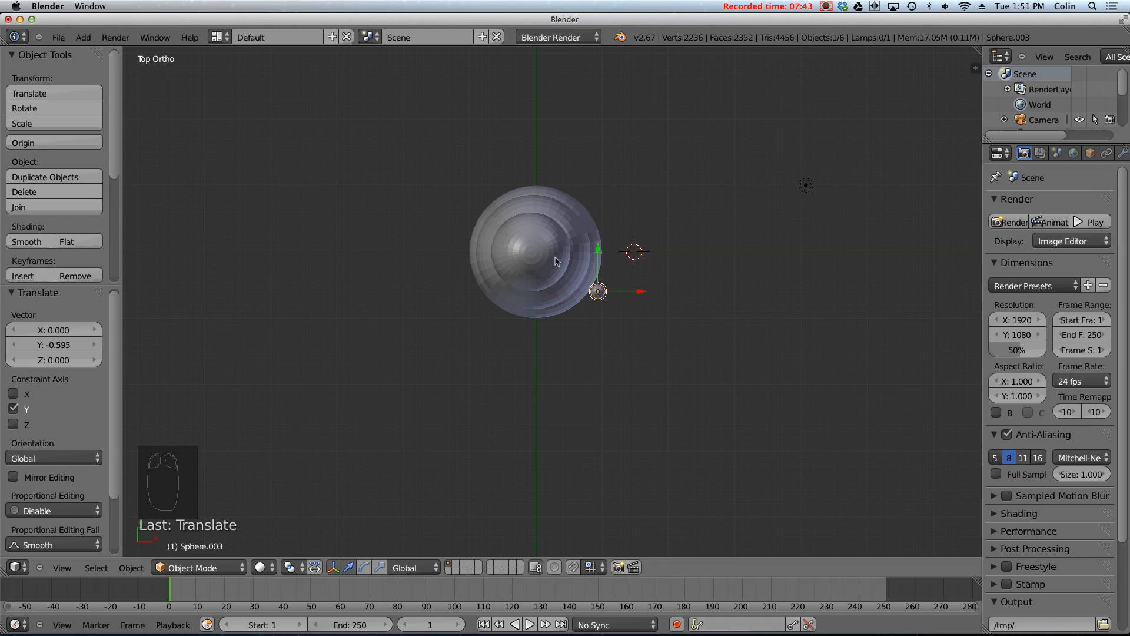
pyautogui.press('KP_3')
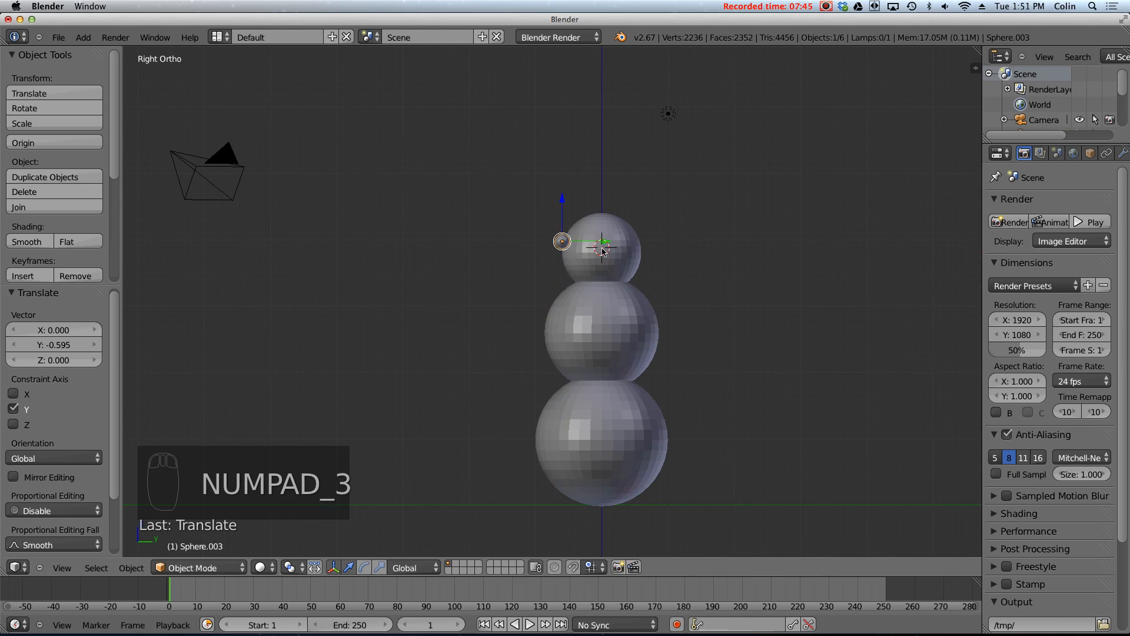
pyautogui.moveTo(606, 246)
pyautogui.mouseDown()
pyautogui.moveTo(647, 246)
pyautogui.moveTo(608, 240)
pyautogui.mouseUp()
pyautogui.press('g')
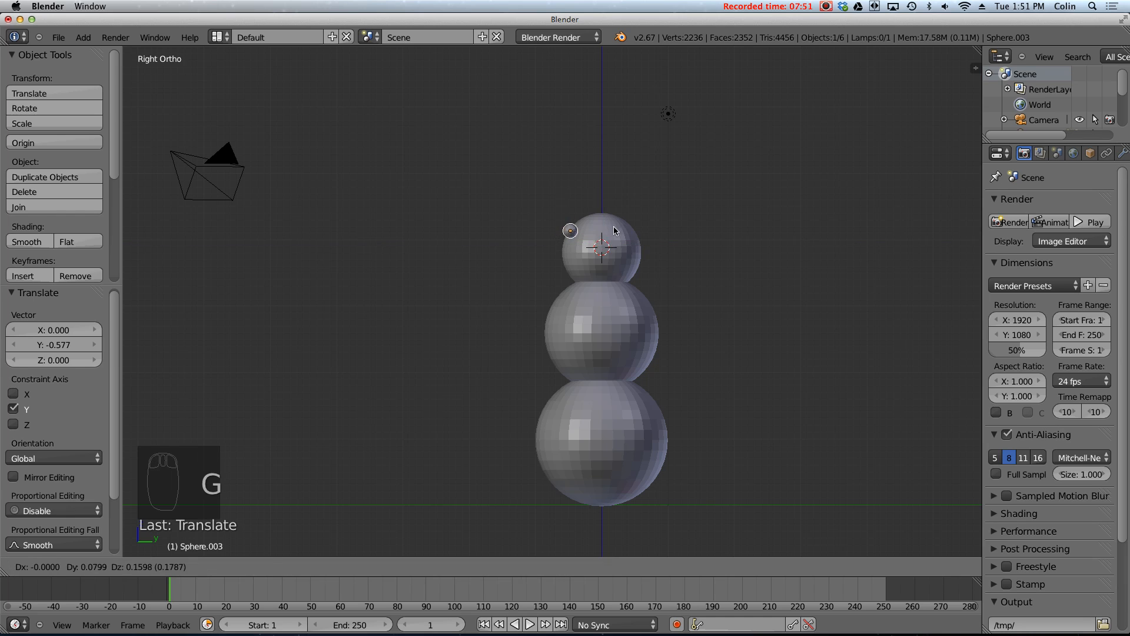
pyautogui.click(613, 232)
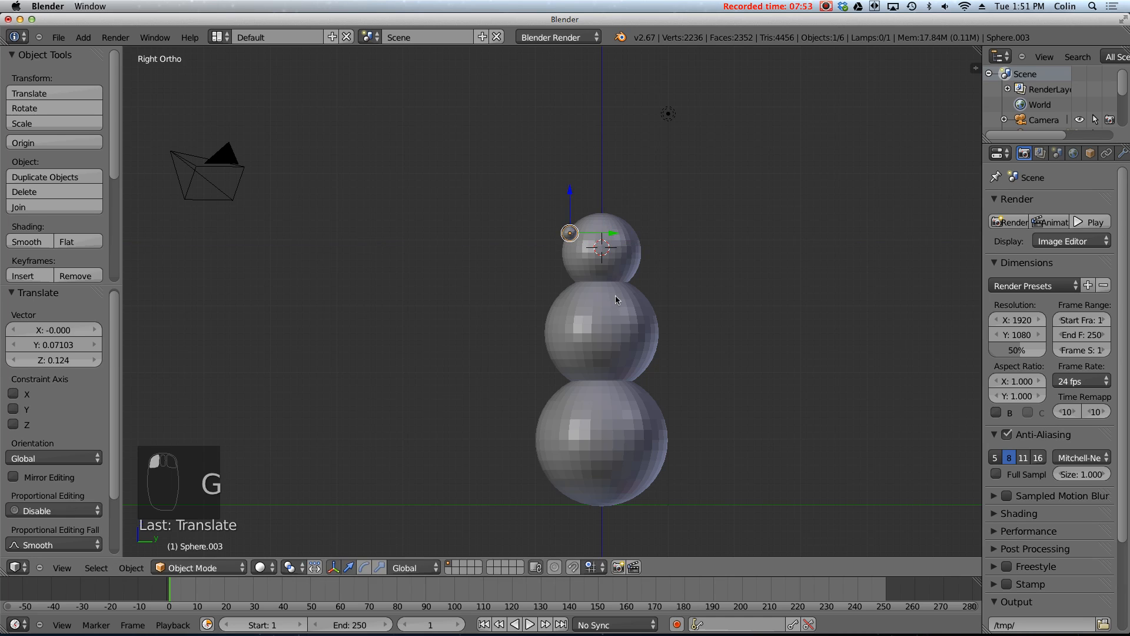
# - Slide the small sphere along negative X onto the head as an eye and push it about 0.045 units along positive Y
pyautogui.press('KP_1')
pyautogui.moveTo(638, 235); pyautogui.dragTo(555, 239)
pyautogui.moveTo(509, 292); pyautogui.dragTo(480, 252, button='middle')
pyautogui.moveTo(471, 237); pyautogui.dragTo(490, 274)
# - Nudge the eye sphere about 0.01 units along negative Y and scale it up by about 1.148
pyautogui.press('KP_1')
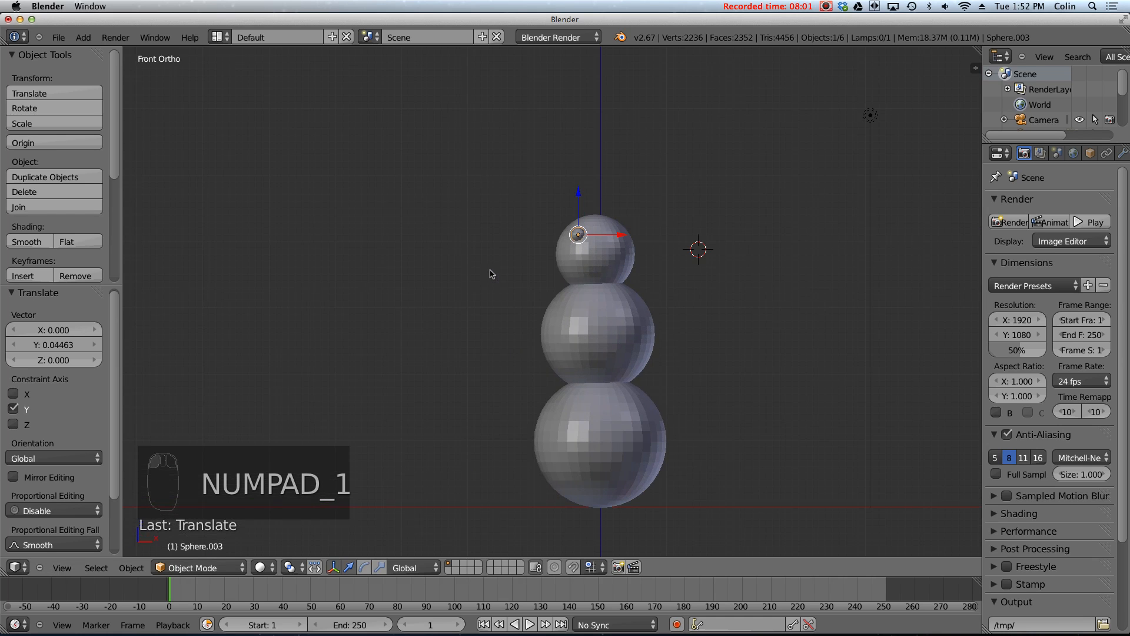
pyautogui.keyDown('shift'); pyautogui.moveTo(593, 263); pyautogui.dragTo(455, 290, button='middle'); pyautogui.keyUp('shift')
pyautogui.scroll(5, 454, 290)
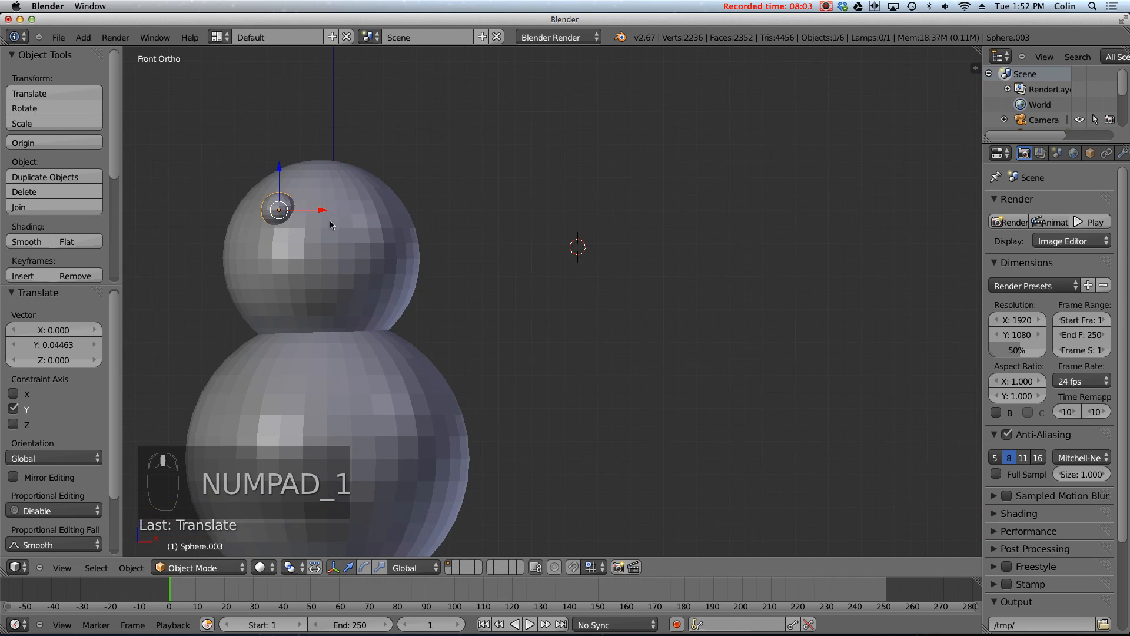
pyautogui.keyDown('shift'); pyautogui.moveTo(325, 222); pyautogui.dragTo(554, 266, button='middle'); pyautogui.keyUp('shift')
pyautogui.scroll(3, 547, 259)
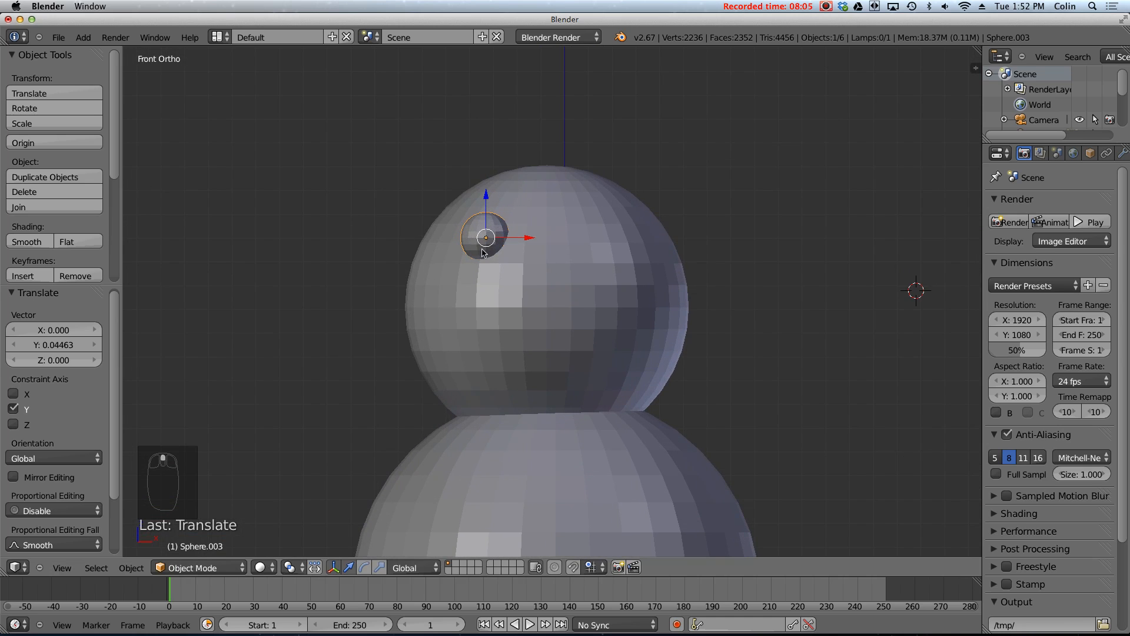
pyautogui.moveTo(482, 254); pyautogui.dragTo(582, 270, button='middle')
pyautogui.moveTo(446, 238); pyautogui.dragTo(456, 236)
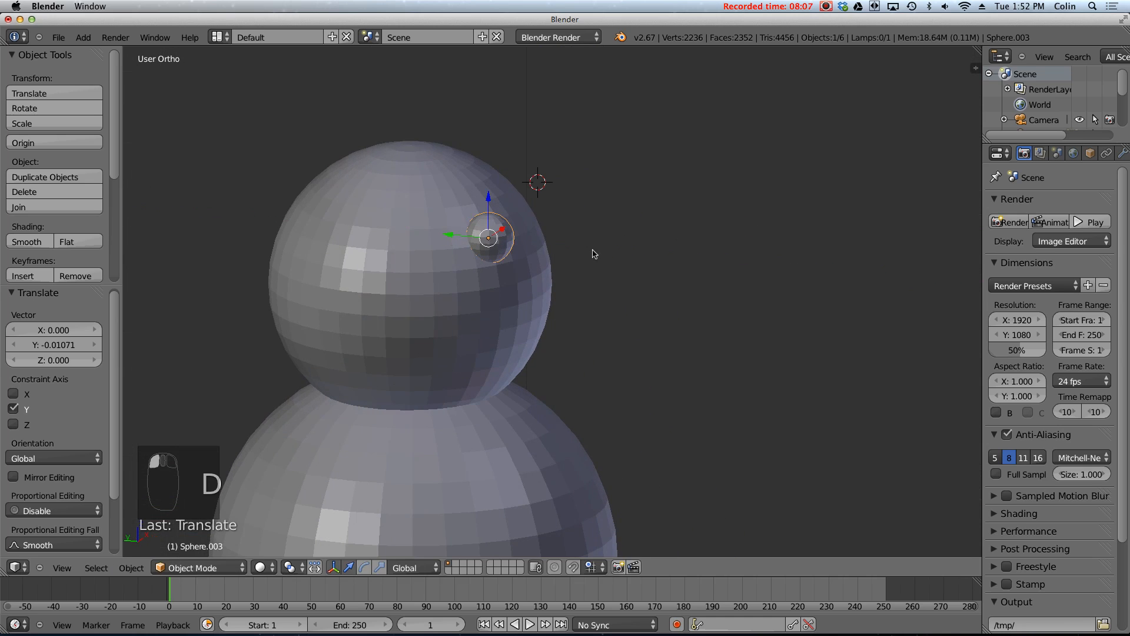
pyautogui.press('s')
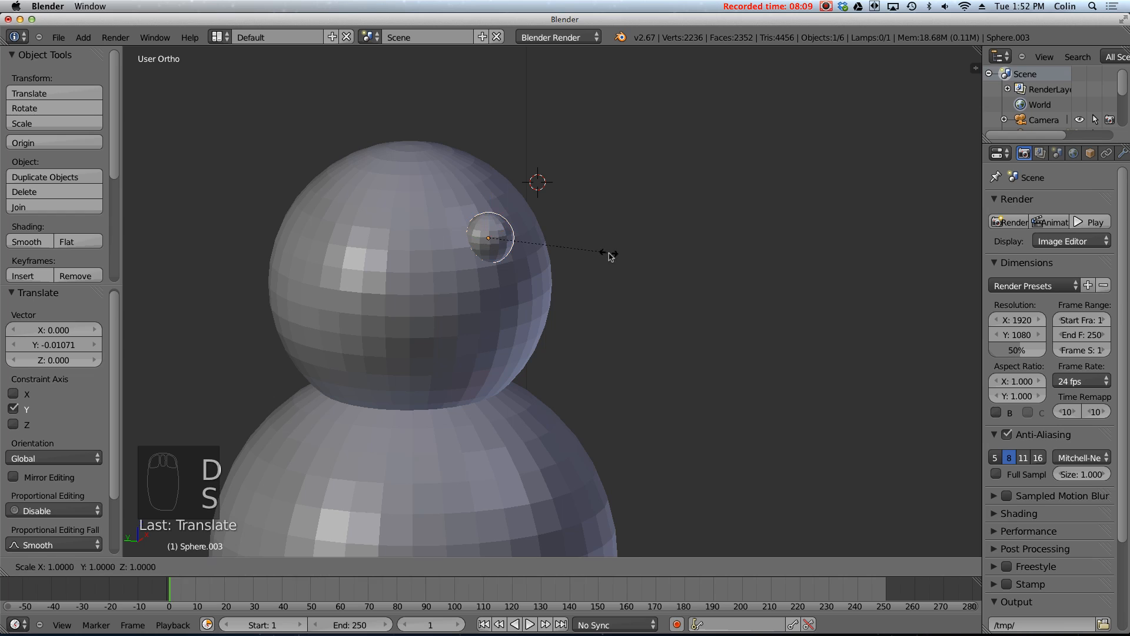
pyautogui.click(628, 259)
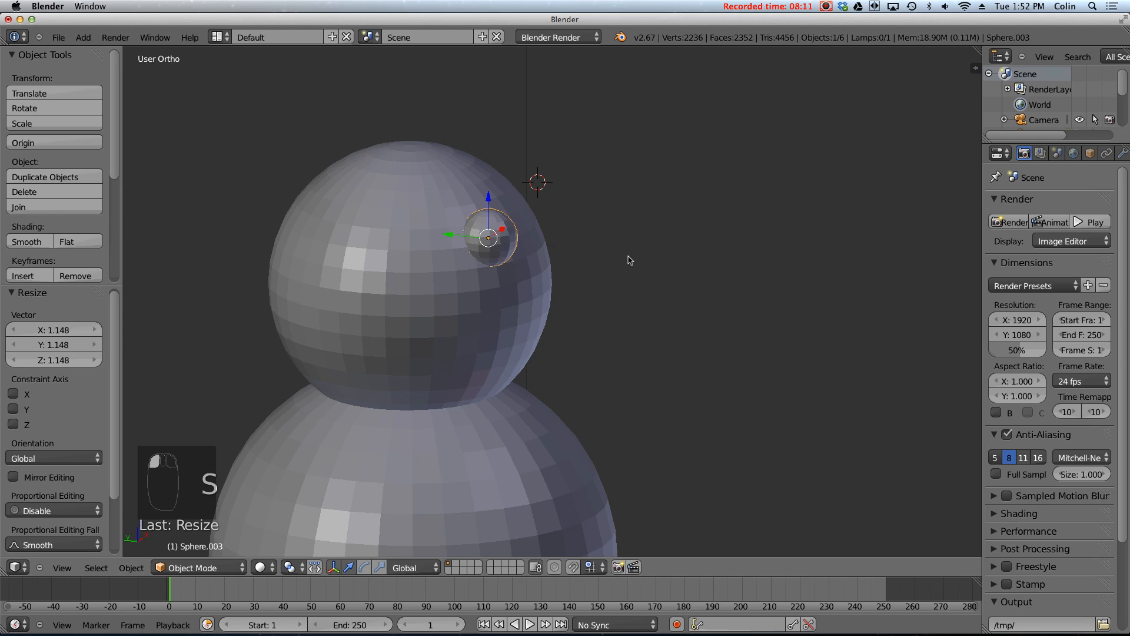
# - Duplicate the eye sphere in the front view and place the copy about 0.52 units along positive X as the second eye
pyautogui.press('KP_1')
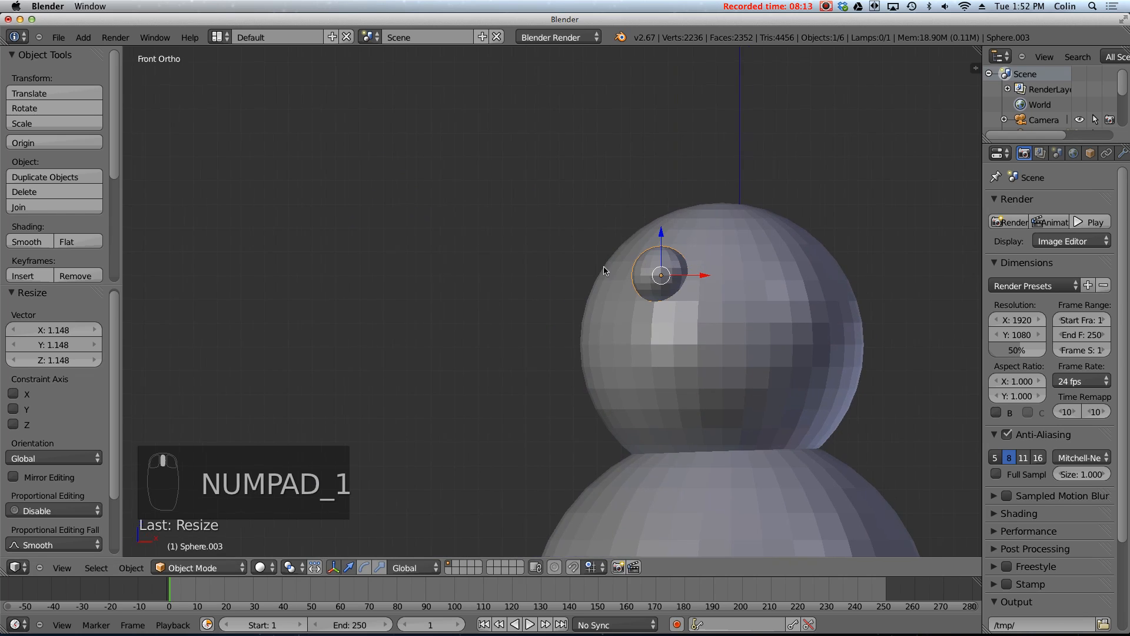
pyautogui.keyDown('shift'); pyautogui.moveTo(706, 259); pyautogui.dragTo(553, 271, button='middle'); pyautogui.keyUp('shift')
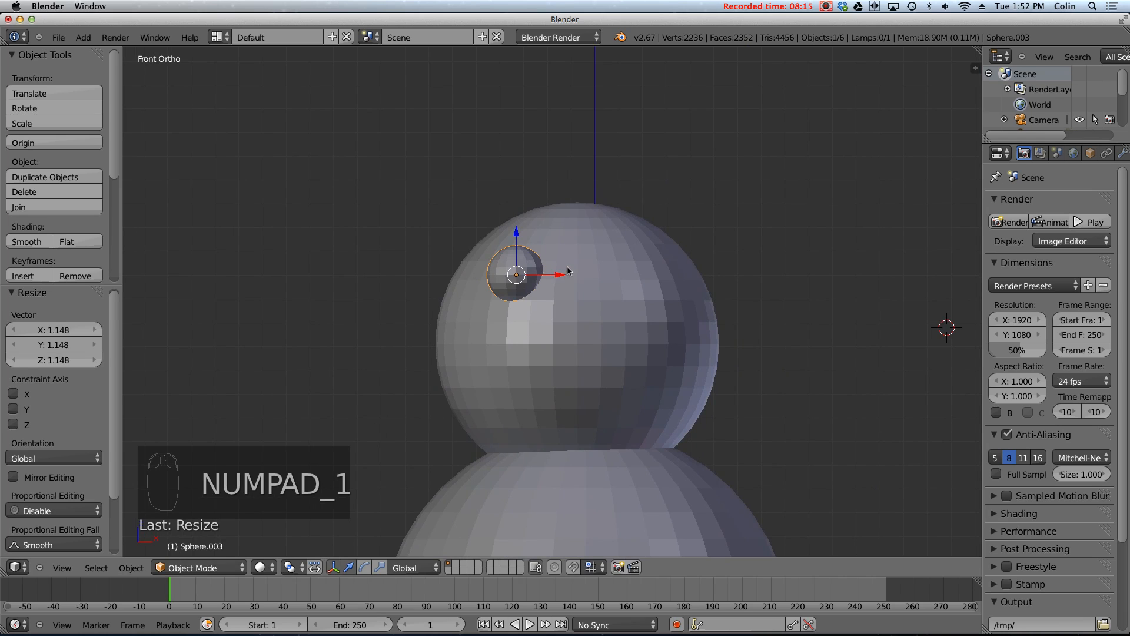
pyautogui.hotkey('shift', 'd')
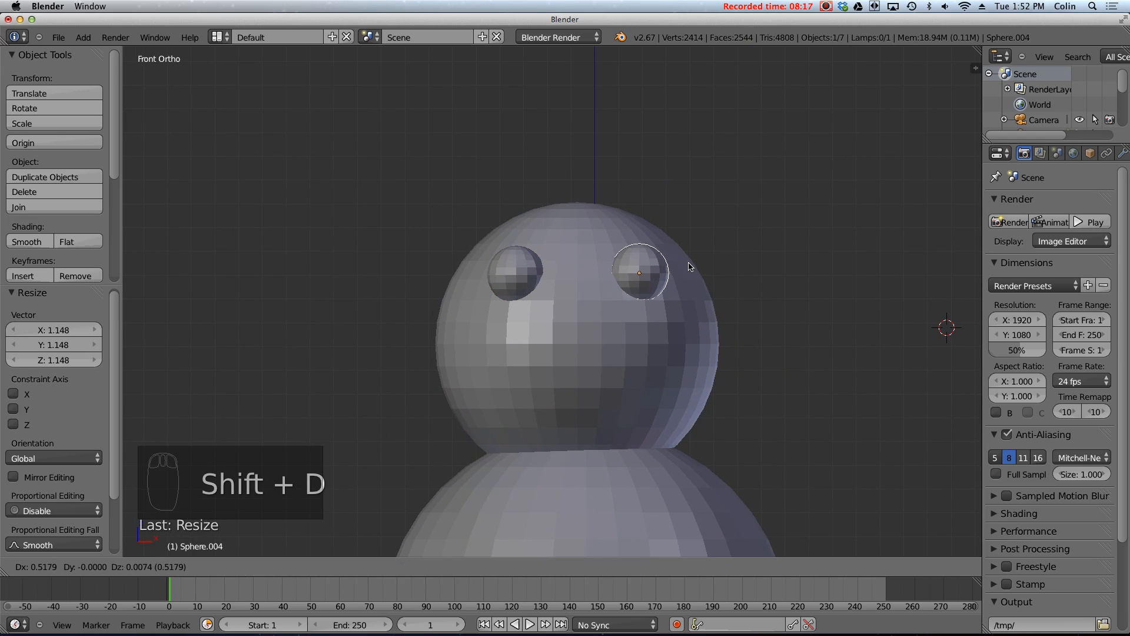
pyautogui.click(689, 266)
# - Place the 3D cursor beside the middle sphere on its positive X side and add an icosphere there
pyautogui.scroll(-3, 662, 359)
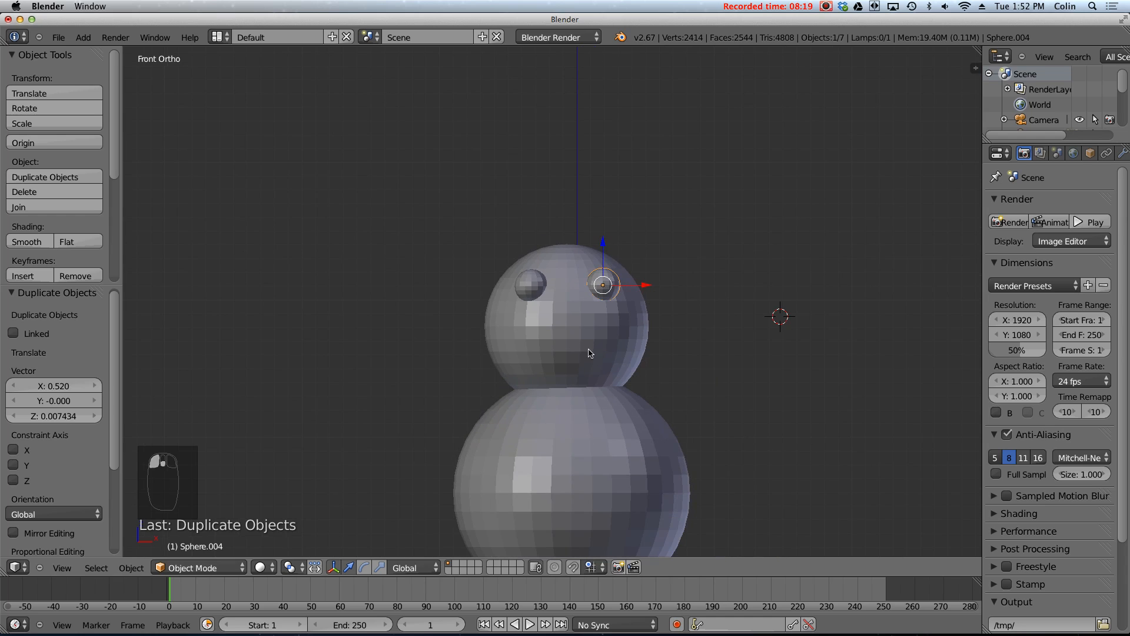
pyautogui.keyDown('shift'); pyautogui.moveTo(538, 422); pyautogui.dragTo(505, 290, button='middle'); pyautogui.keyUp('shift')
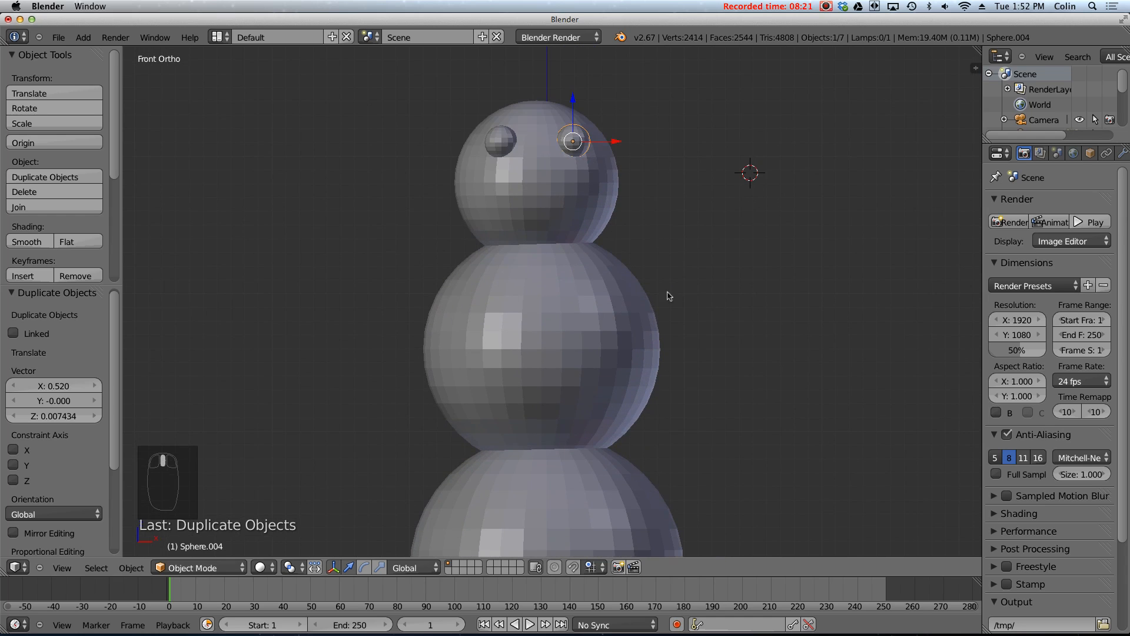
pyautogui.click(755, 334)
pyautogui.hotkey('shift', 'a')
pyautogui.moveTo(733, 293)
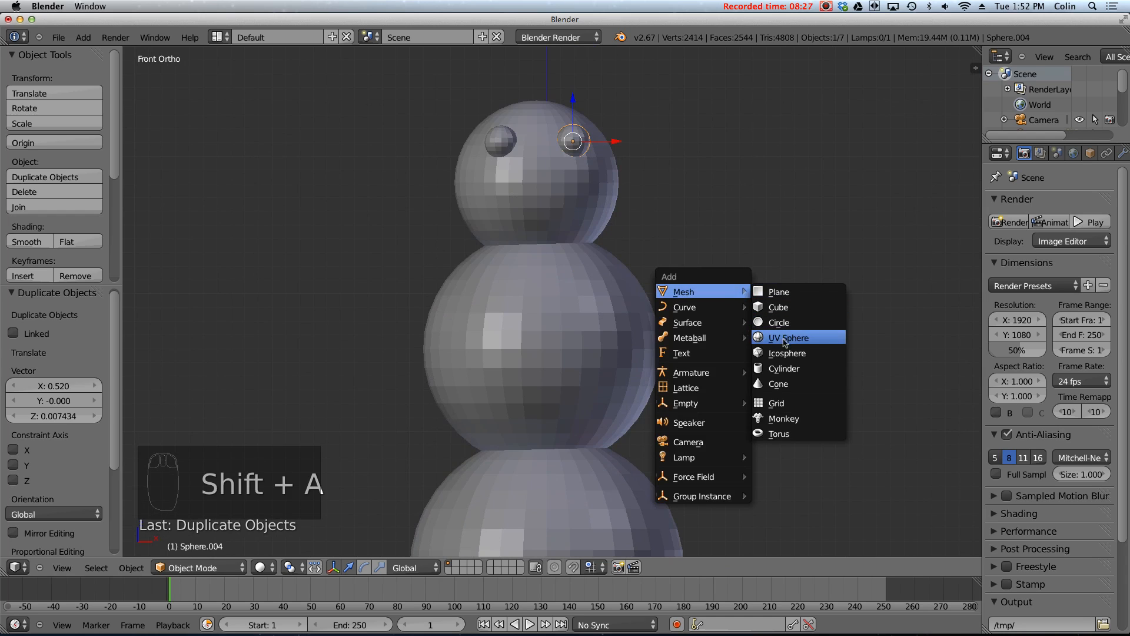
pyautogui.click(786, 354)
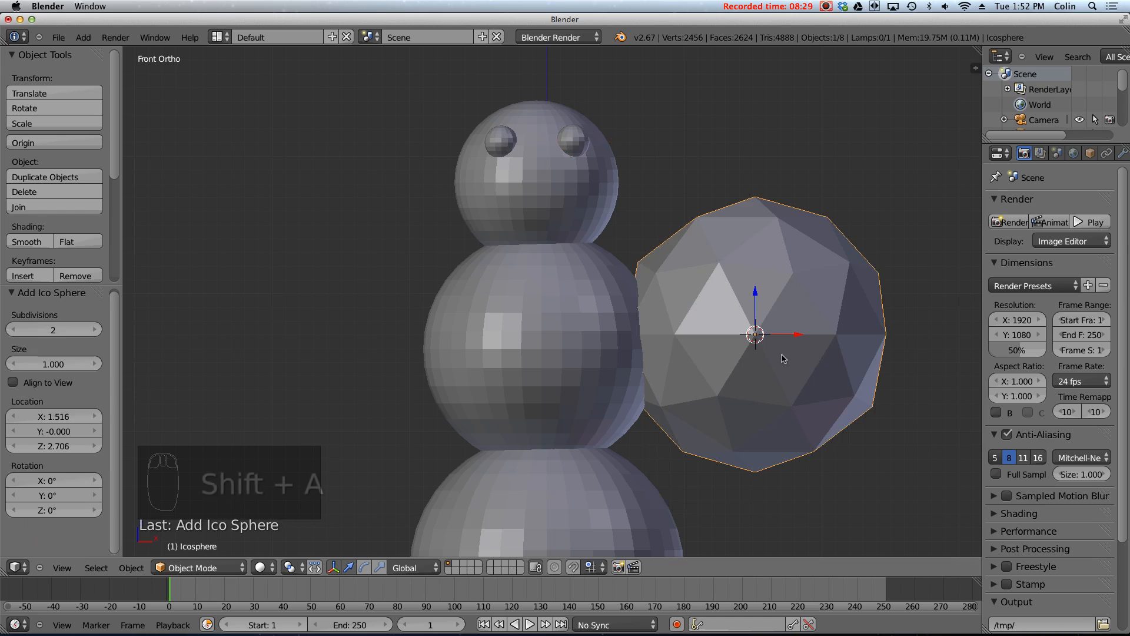
pyautogui.hotkey('shift', 'a')
pyautogui.moveTo(670, 258)
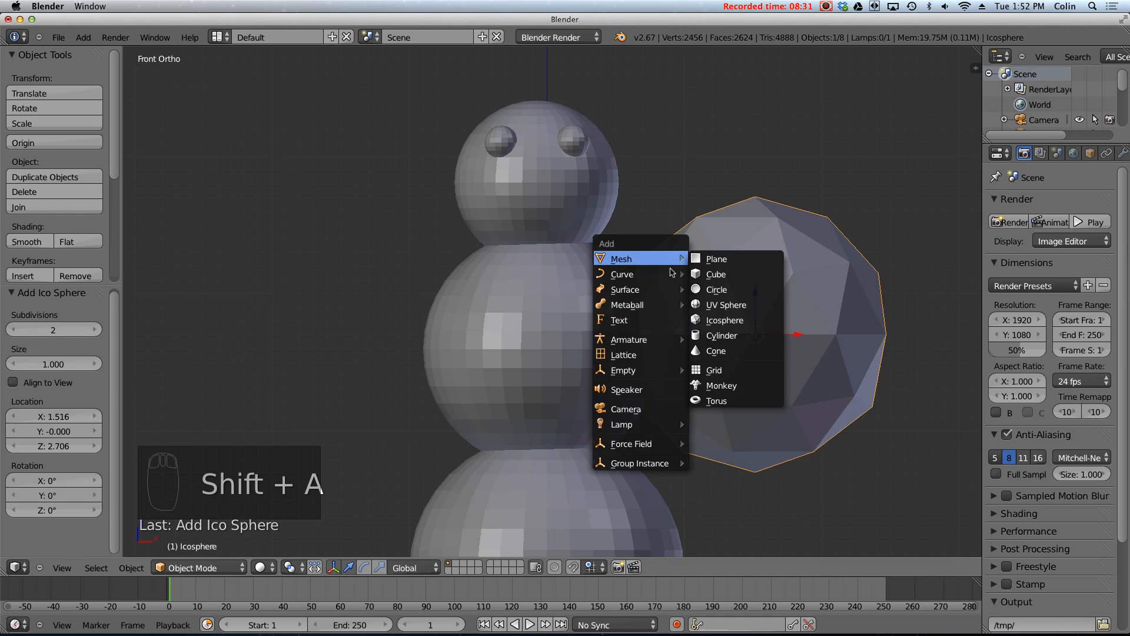
pyautogui.press('Escape')
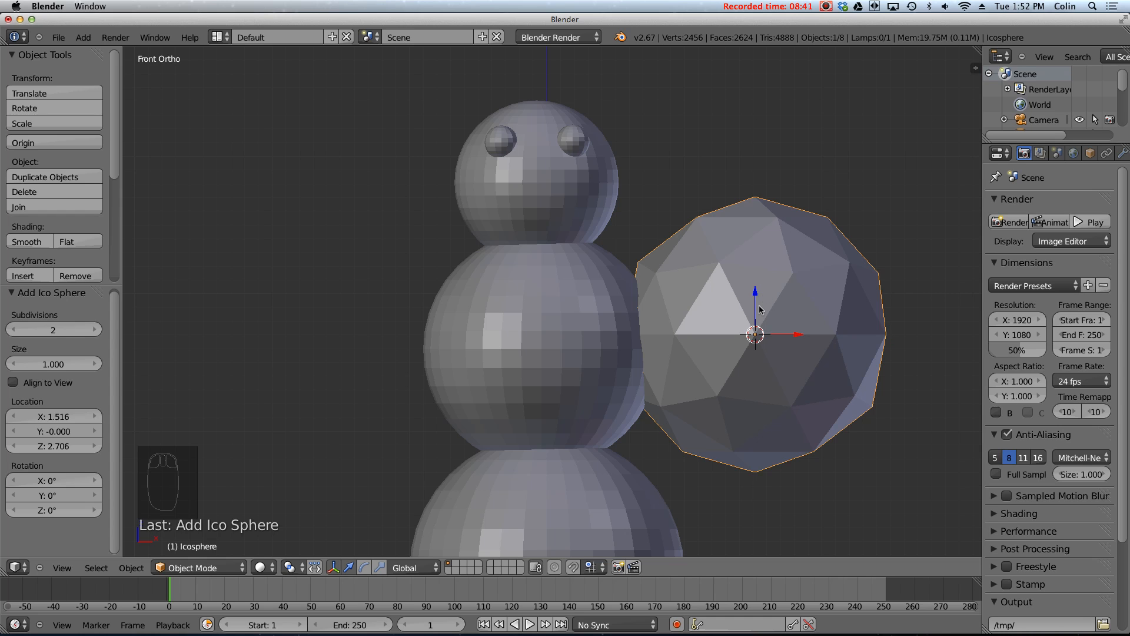
# - Scale the icosphere to about 0.078 and move it in the right view about 0.625 units along negative Y and 0.484 units up
pyautogui.press('KP_3')
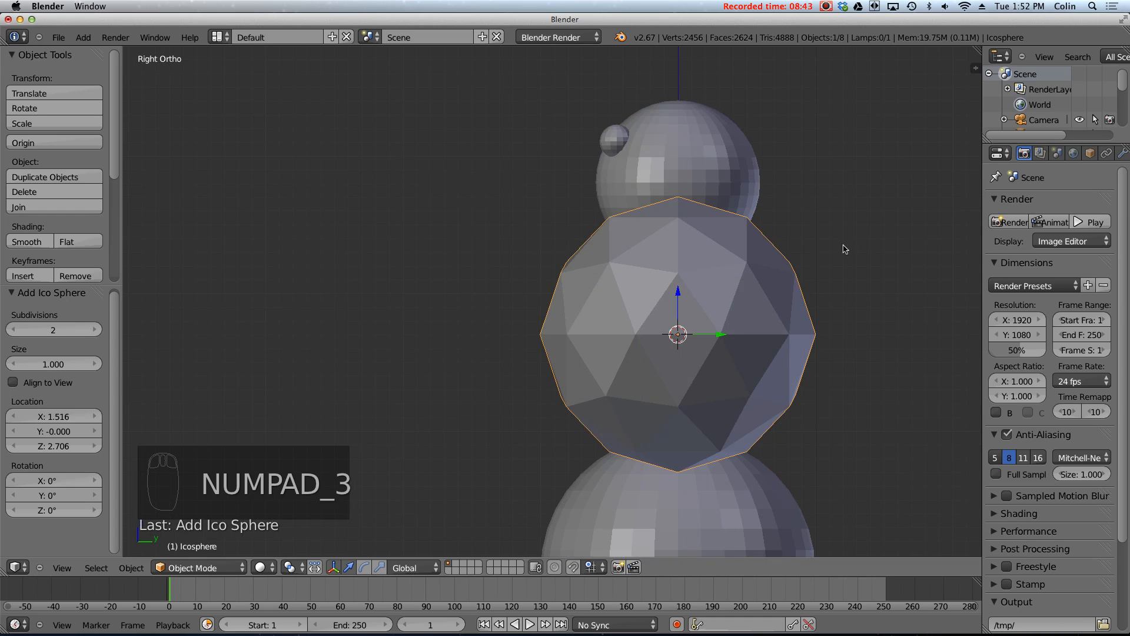
pyautogui.press('s')
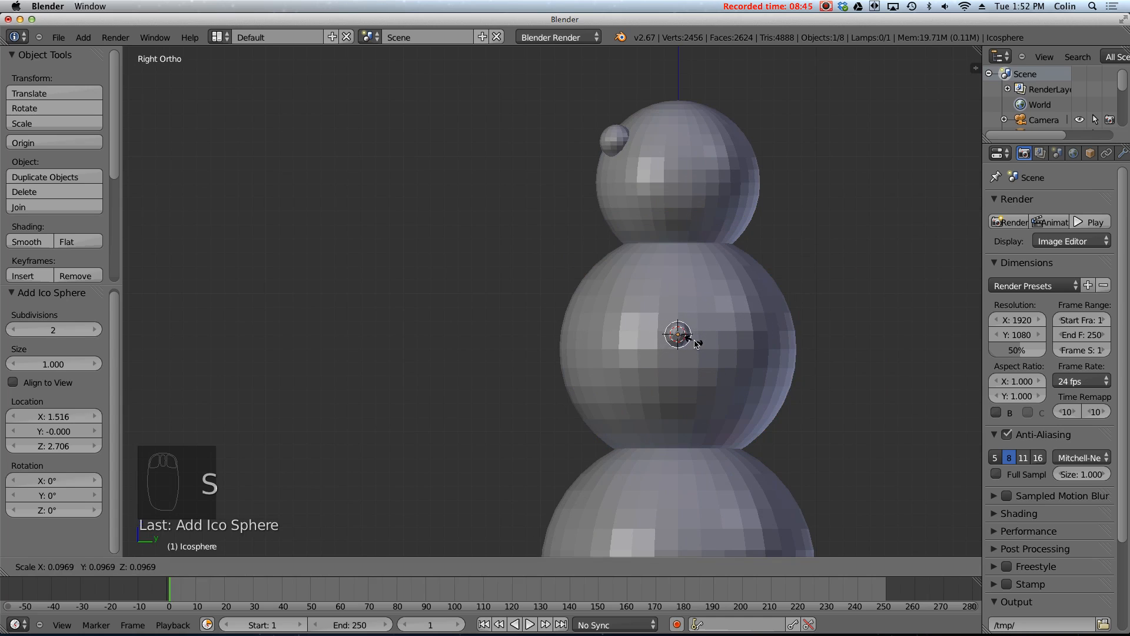
pyautogui.click(691, 340)
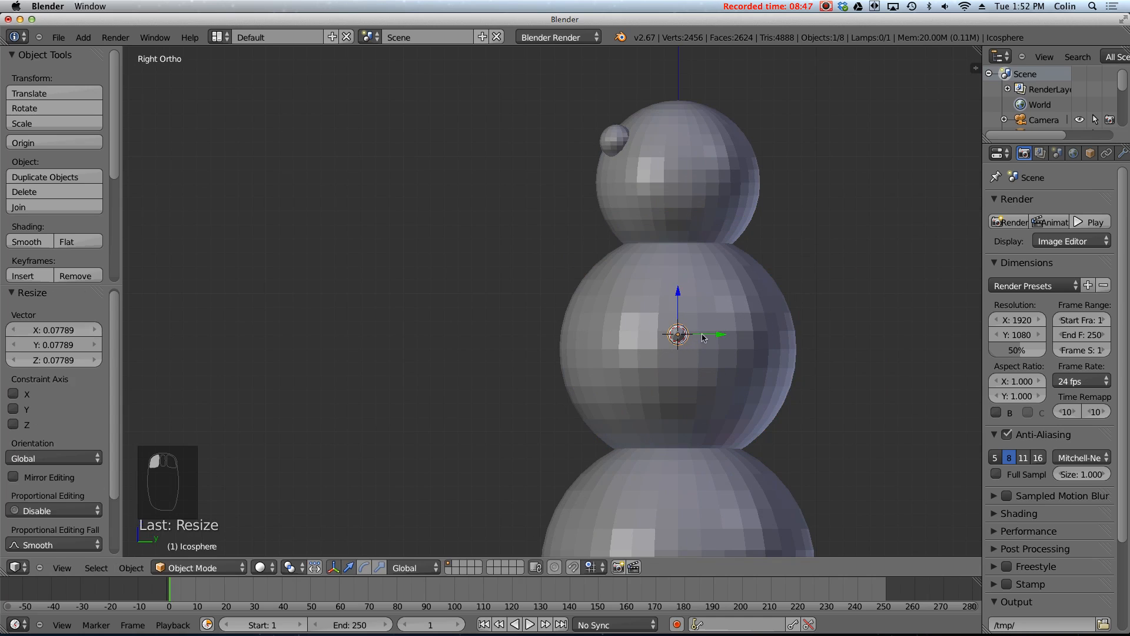
pyautogui.press('g')
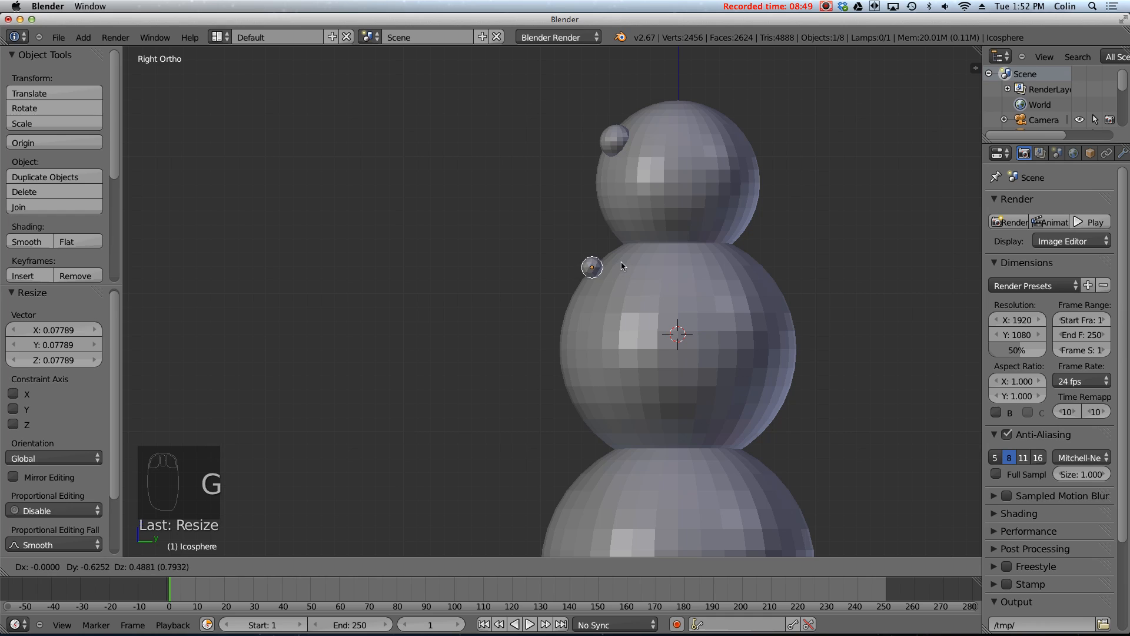
pyautogui.click(622, 266)
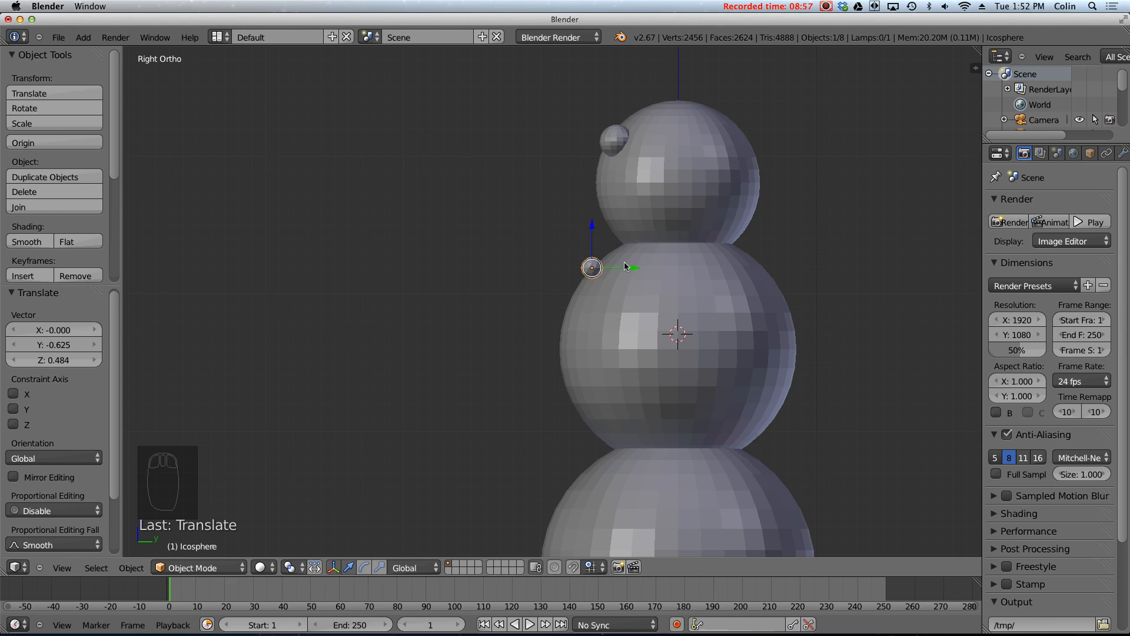
# - Move the small icosphere about 1.571 units along negative X in the front view to centre it on the middle sphere as a button
pyautogui.press('KP_1')
pyautogui.press('g')
pyautogui.press('x')
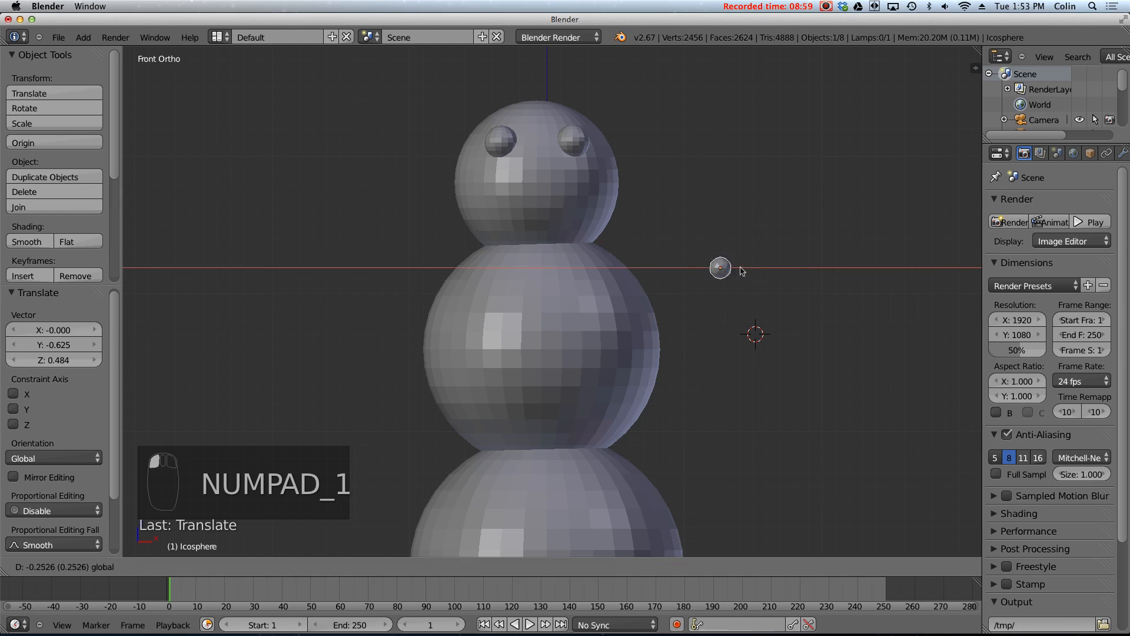
pyautogui.click(593, 266)
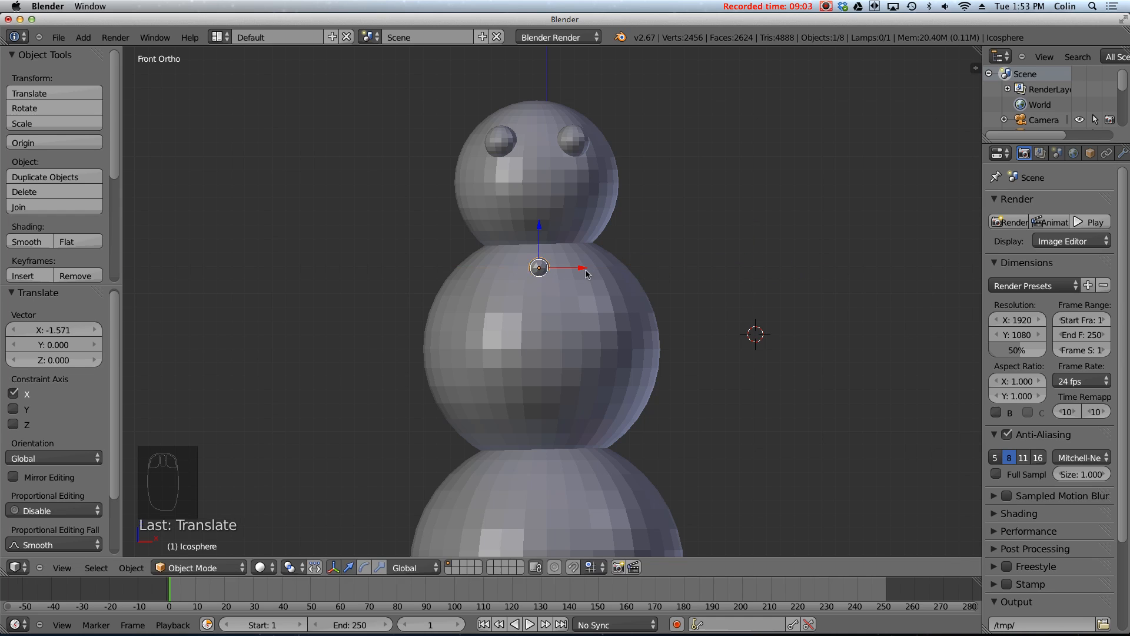
# - Duplicate the button three times in the right view, offsetting successive copies by about Y -0.231, Z -0.565; Y 0.223, Z -0.599; and Y -0.158, Z 0.261
pyautogui.press('KP_3')
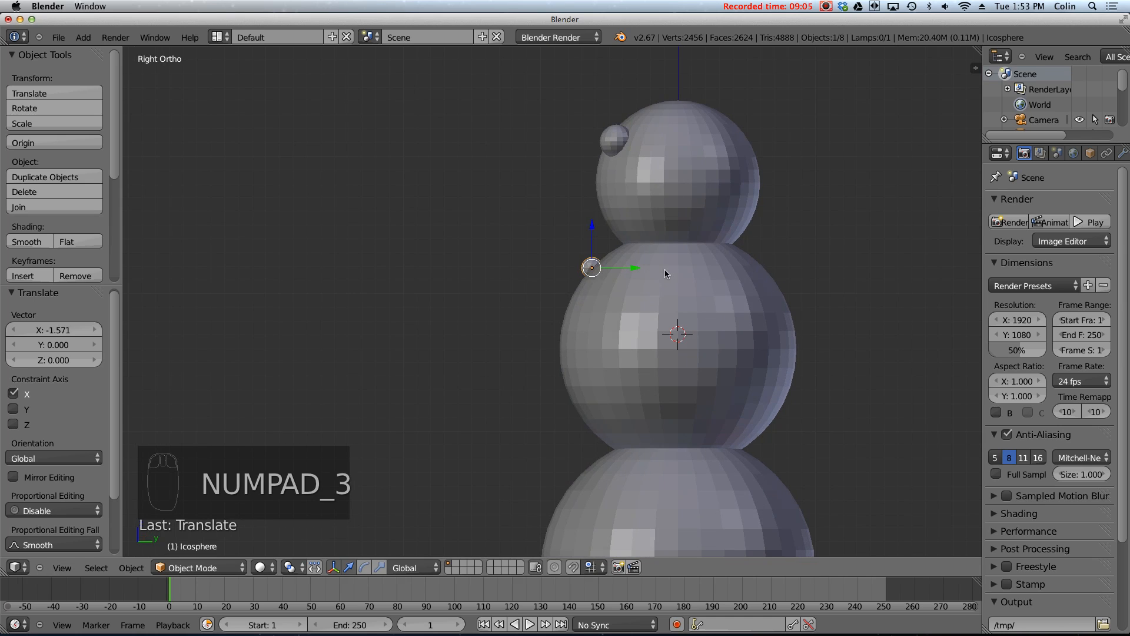
pyautogui.hotkey('shift', 'd')
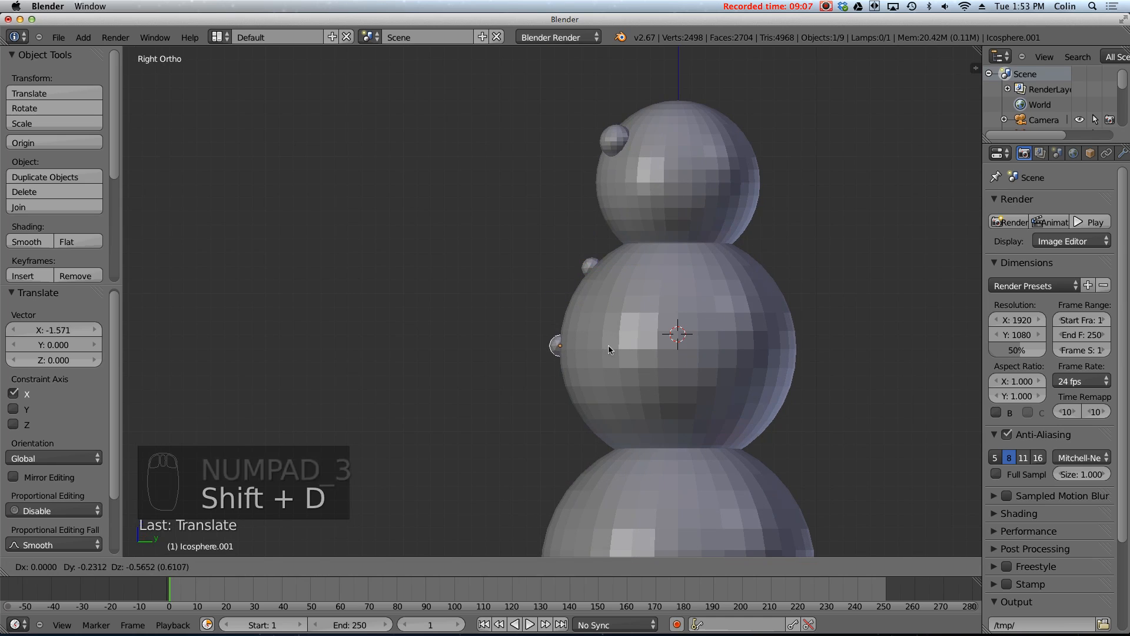
pyautogui.click(608, 345)
pyautogui.hotkey('shift', 'd')
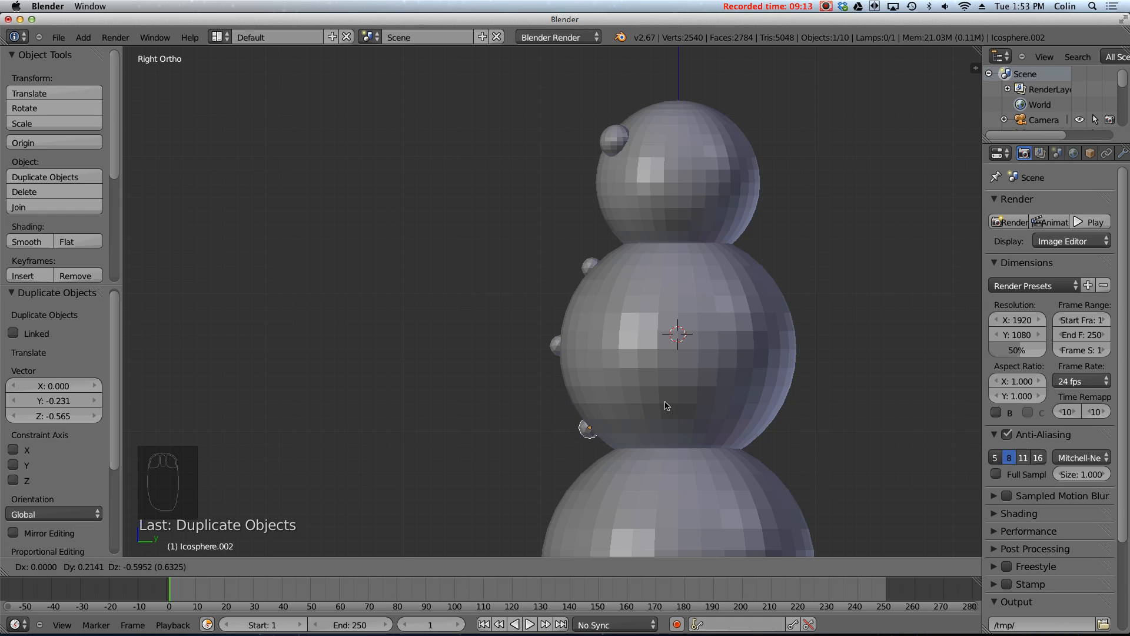
pyautogui.click(668, 406)
pyautogui.hotkey('shift', 'd')
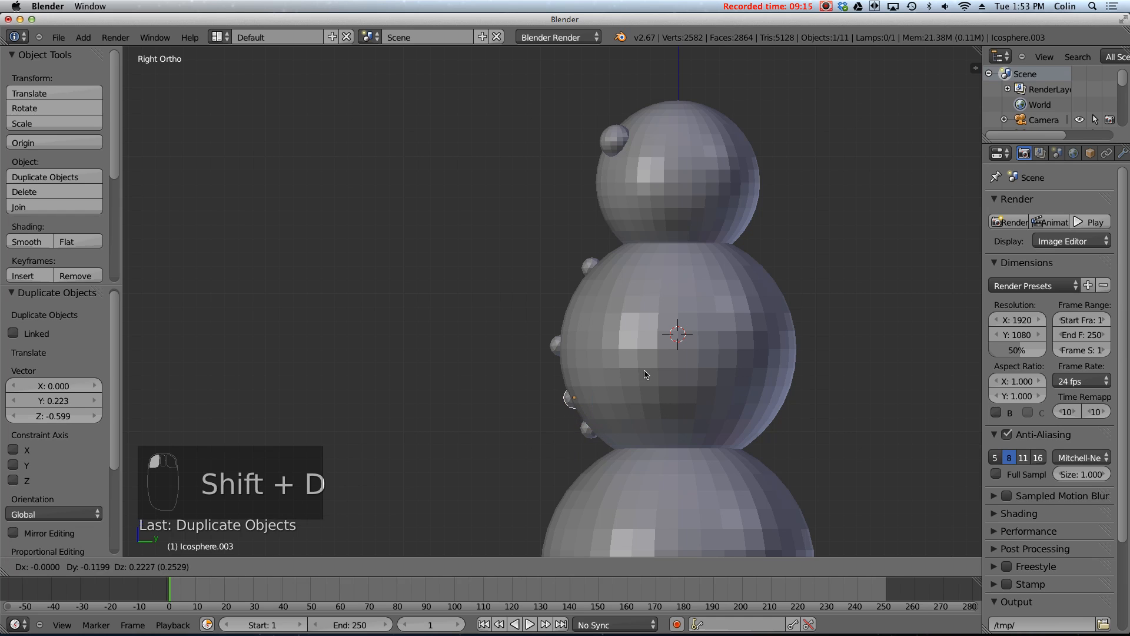
pyautogui.click(642, 371)
pyautogui.hotkey('shift', 'f')
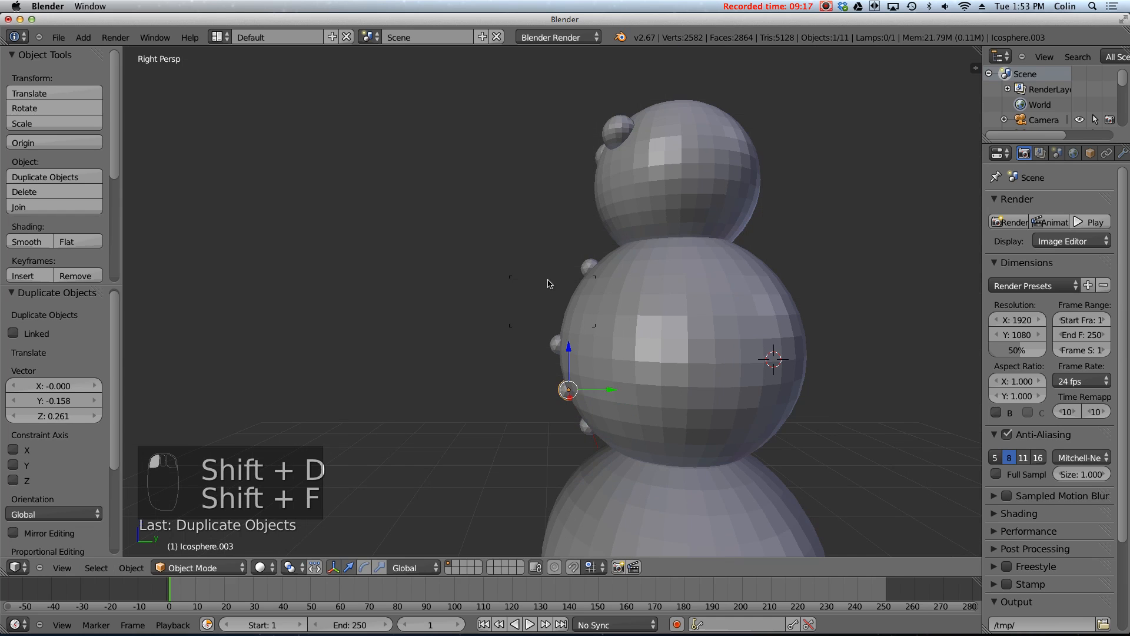
pyautogui.press('Escape')
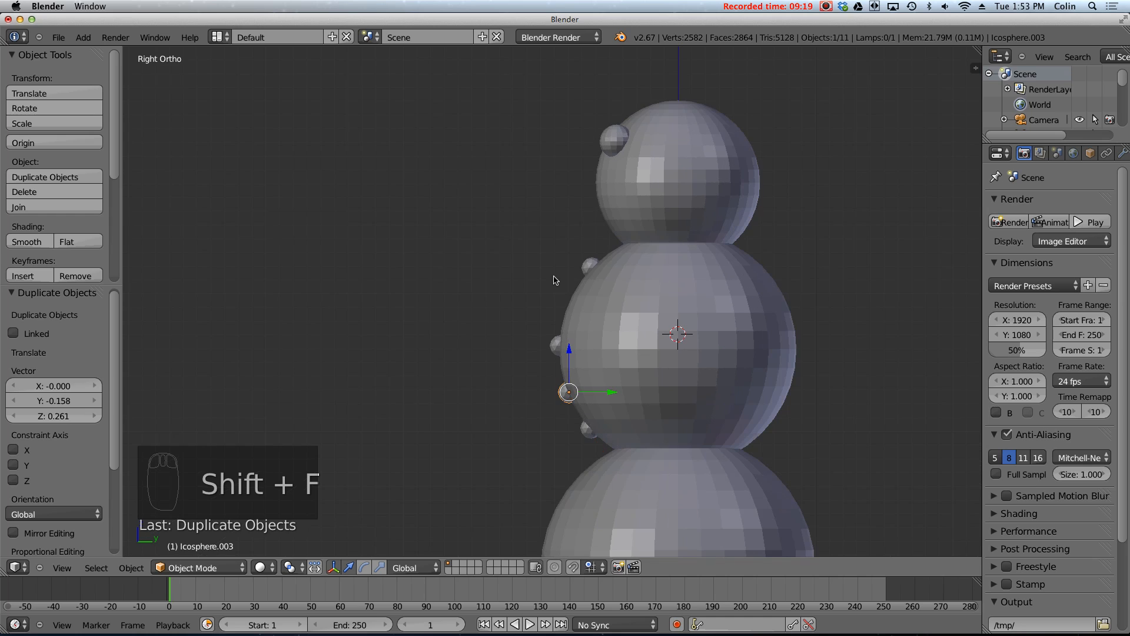
pyautogui.hotkey('shift', 'f')
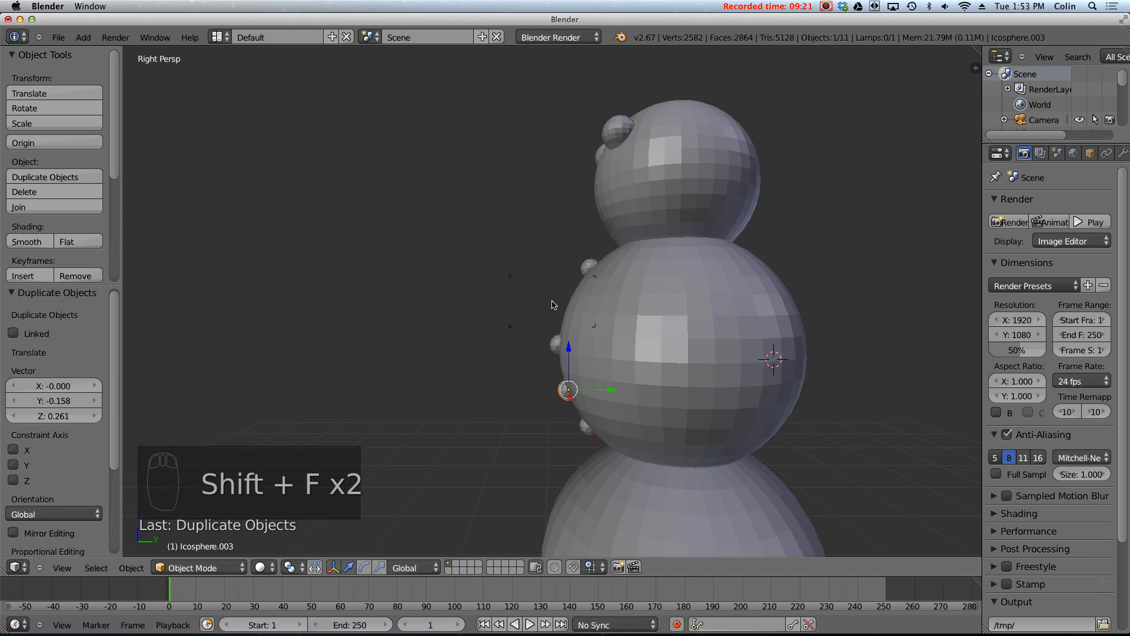
pyautogui.press('Escape')
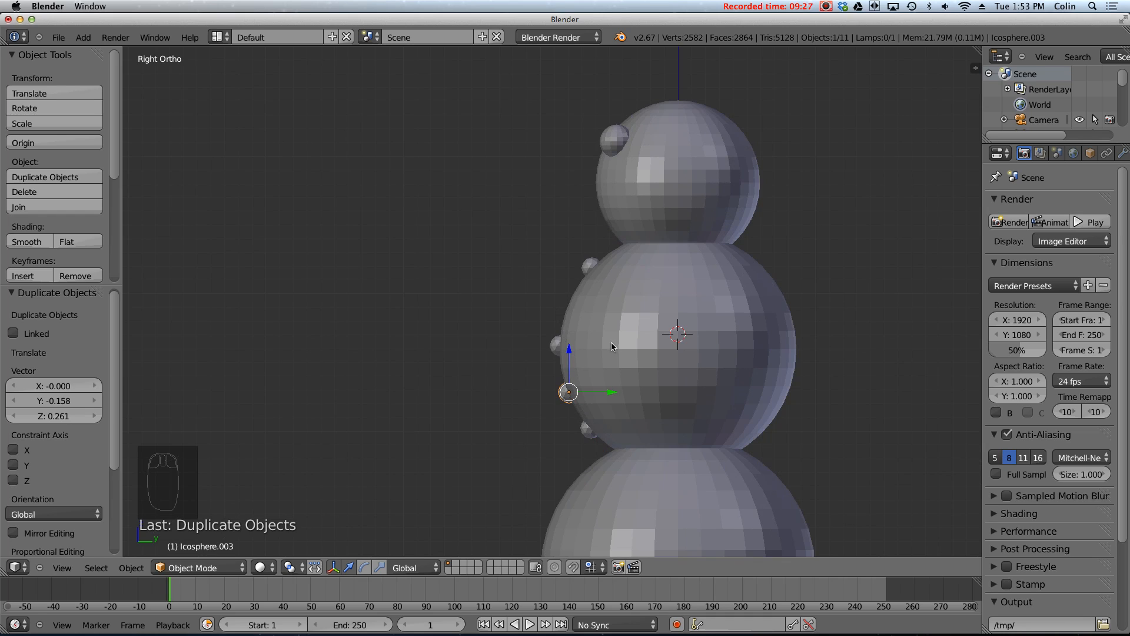
pyautogui.press('p')
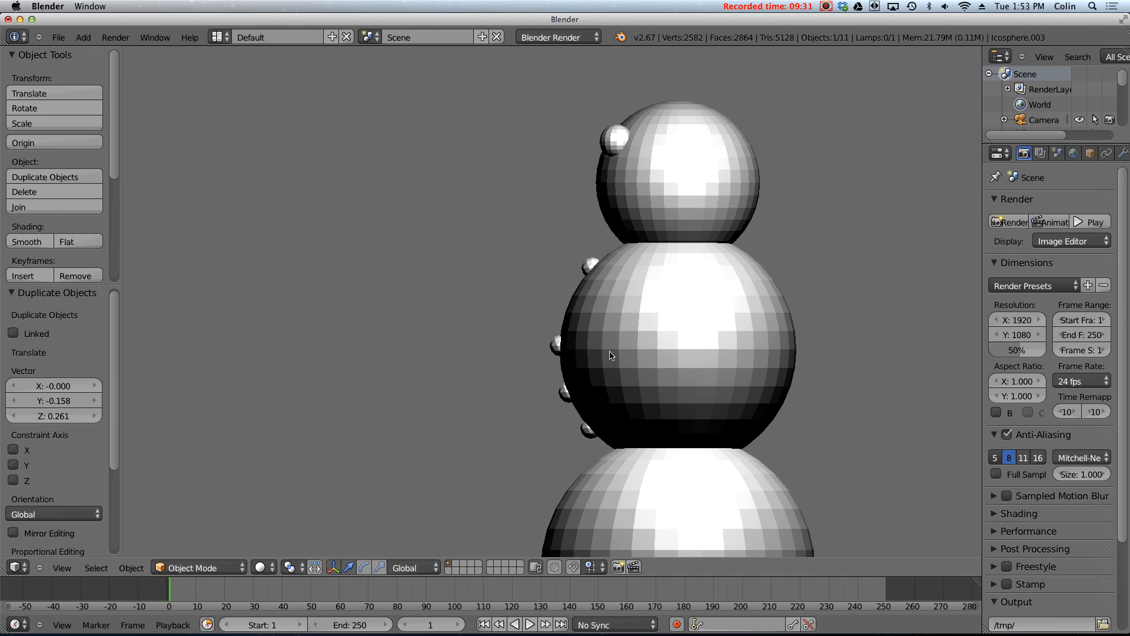
pyautogui.press('Escape')
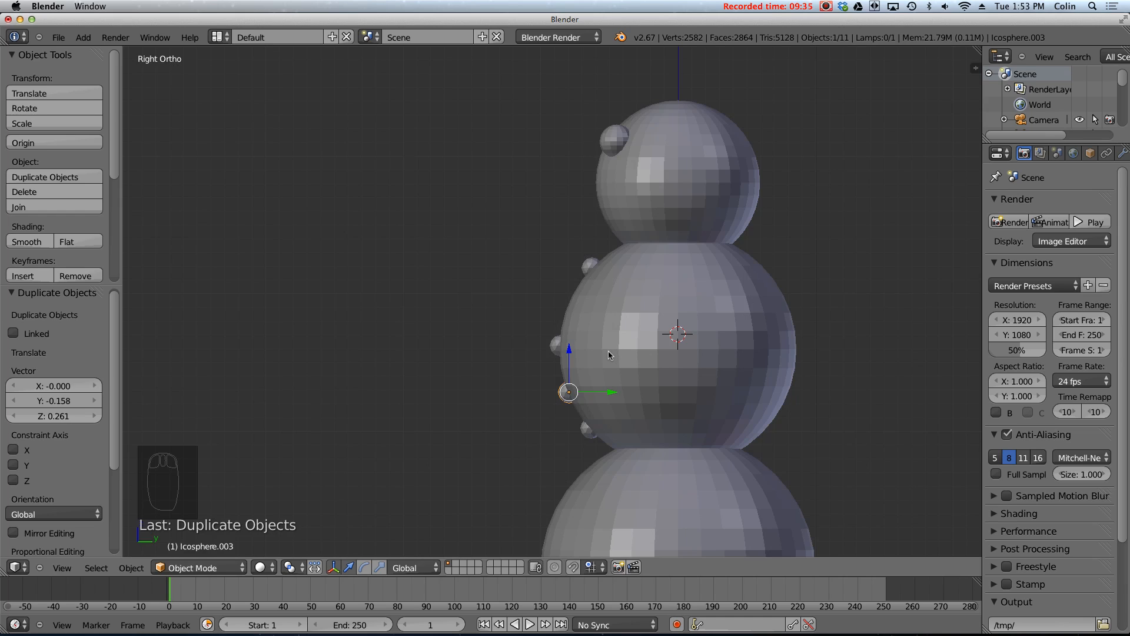
# - Duplicate the selected button and place the copy about 0.664 units up and 0.017 along Y, between the two upper buttons
pyautogui.hotkey('shift', 'd')
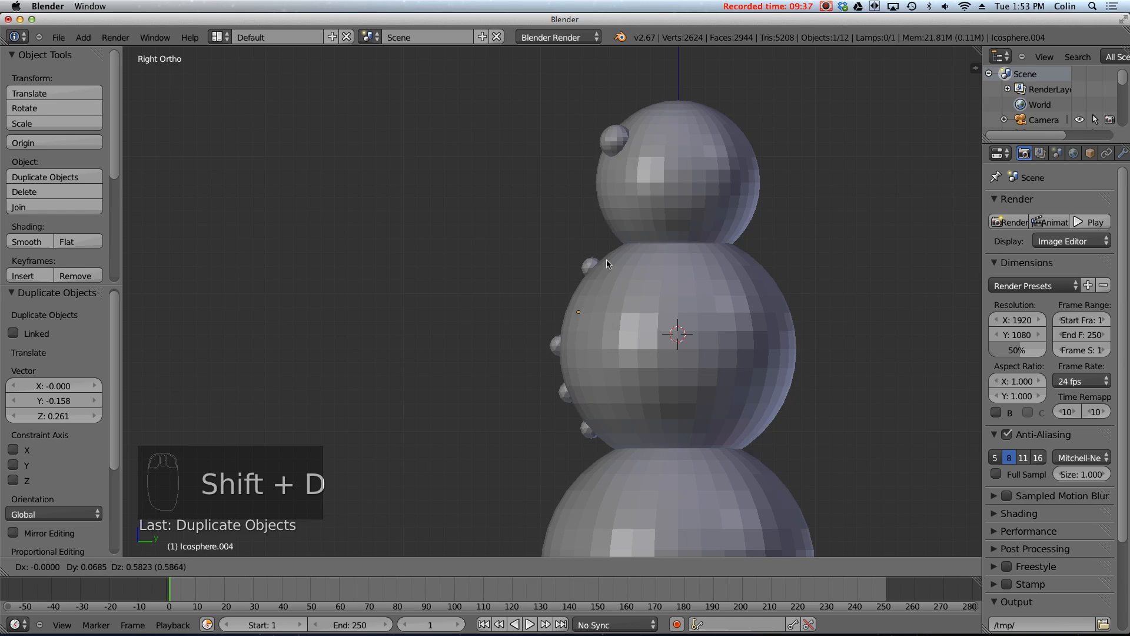
pyautogui.click(600, 262)
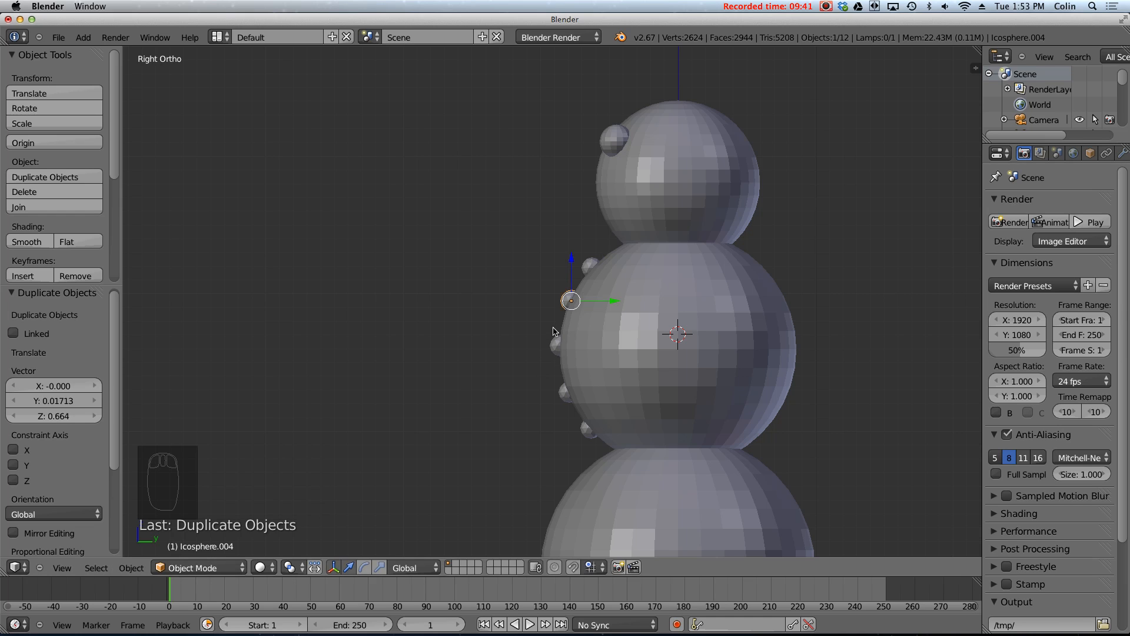
pyautogui.press('KP_1')
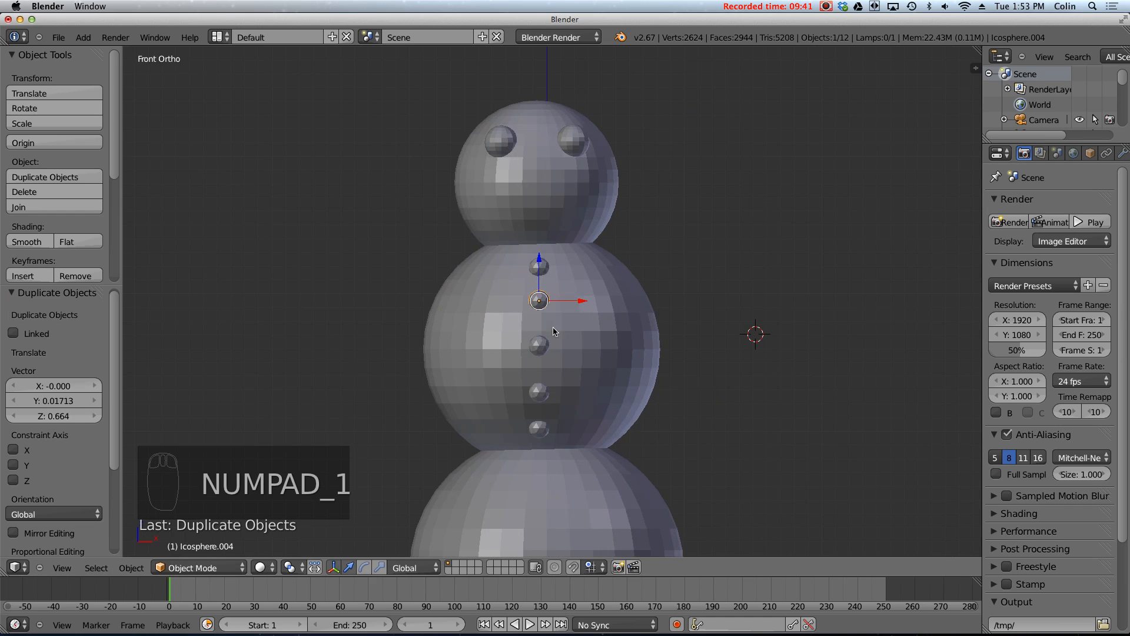
# - Add a cone at about X 1.118, Z 3.870 beside the head and scale it uniformly to 0.5
pyautogui.click(700, 175)
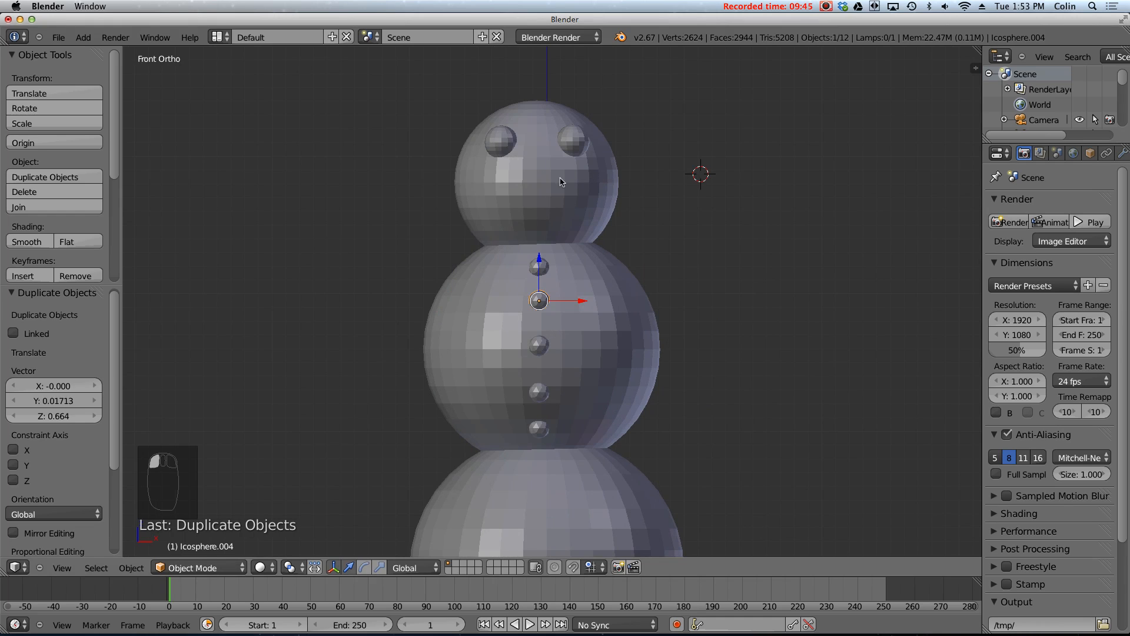
pyautogui.click(83, 37)
pyautogui.moveTo(93, 54)
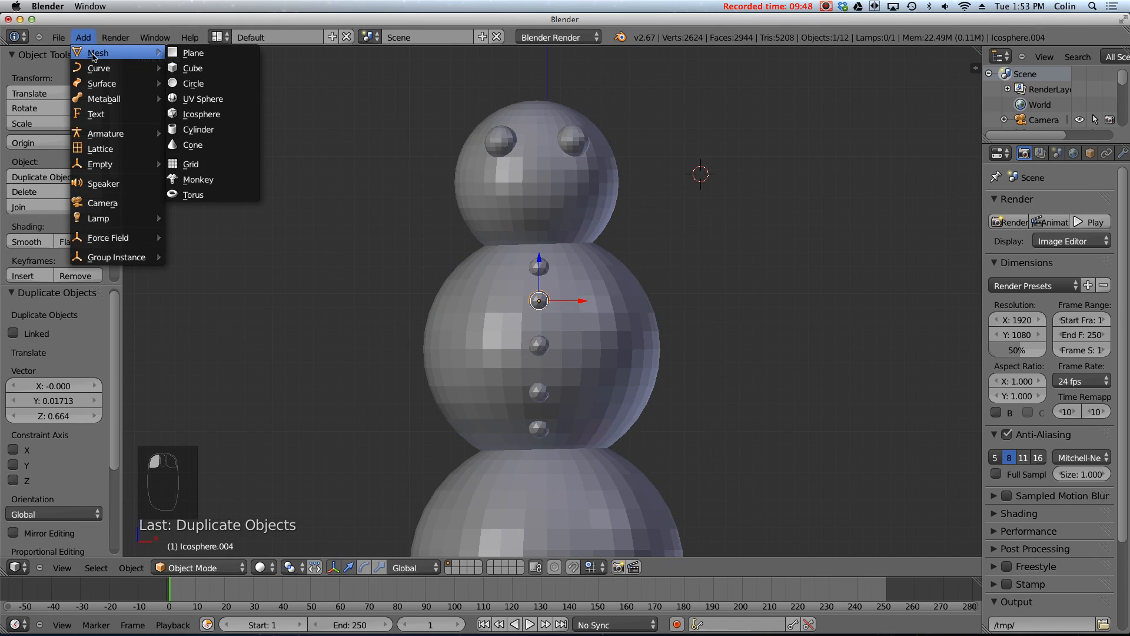
pyautogui.click(200, 145)
pyautogui.scroll(-3, 717, 203)
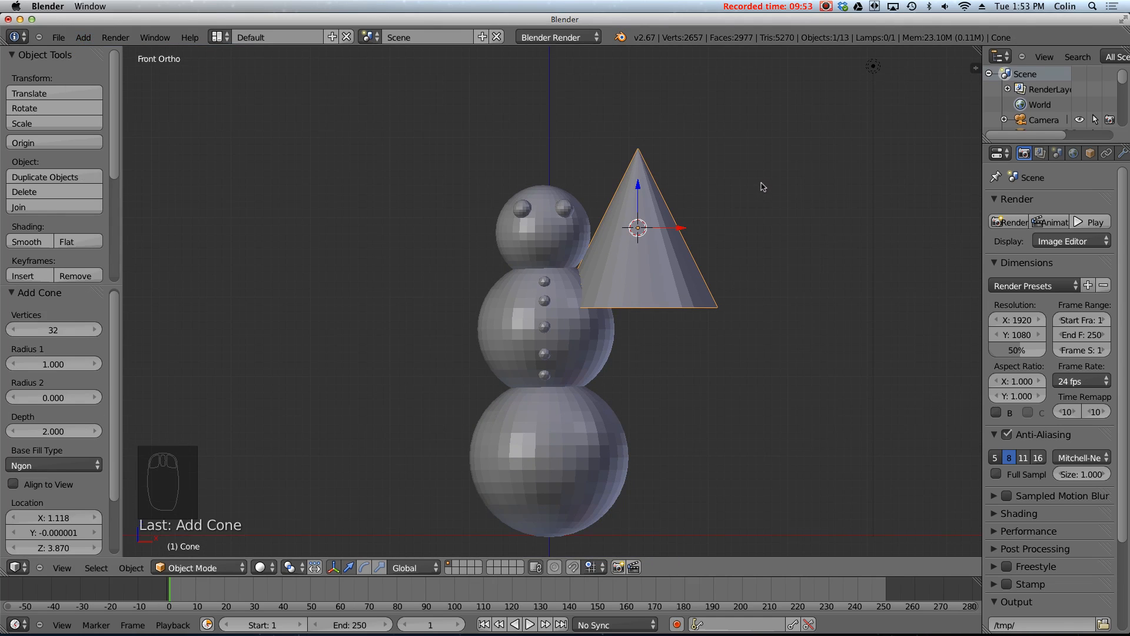
pyautogui.press('s')
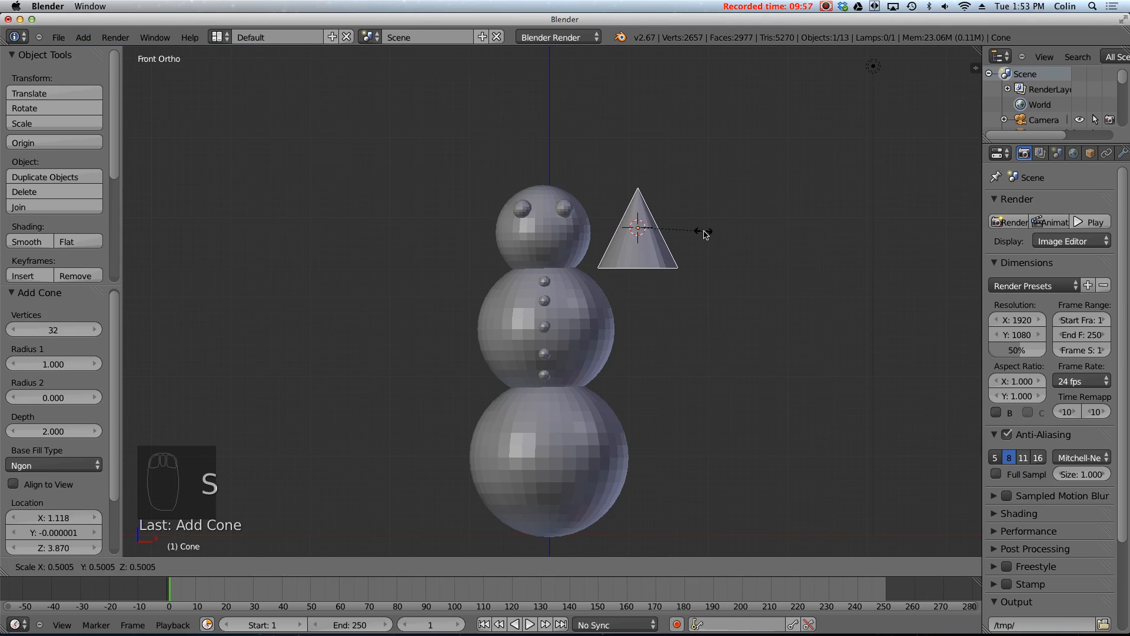
pyautogui.click(676, 231)
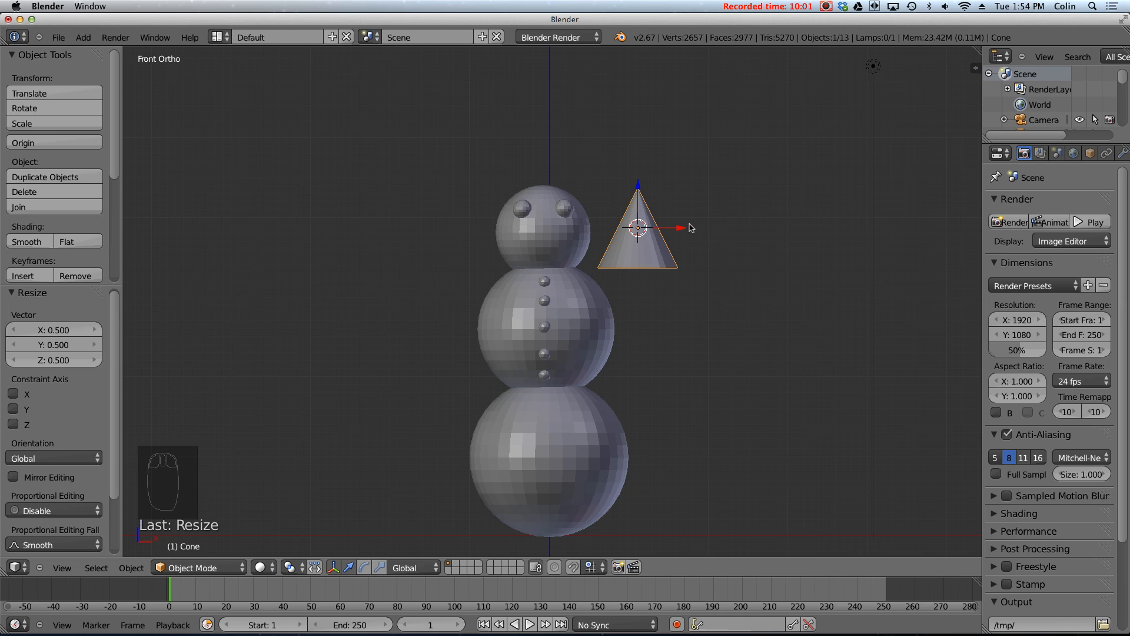
# - Try narrowing the cone to about 0.16 along X and 0.444 along Y, and undo both resizes
pyautogui.moveTo(668, 261); pyautogui.dragTo(642, 255, button='middle')
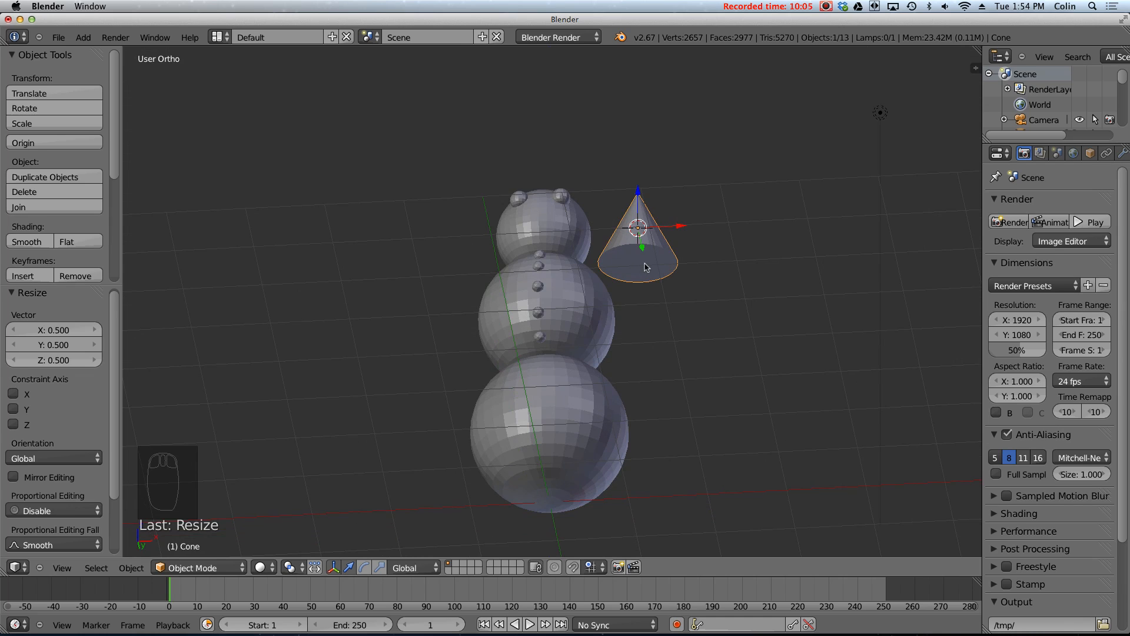
pyautogui.press('KP_1')
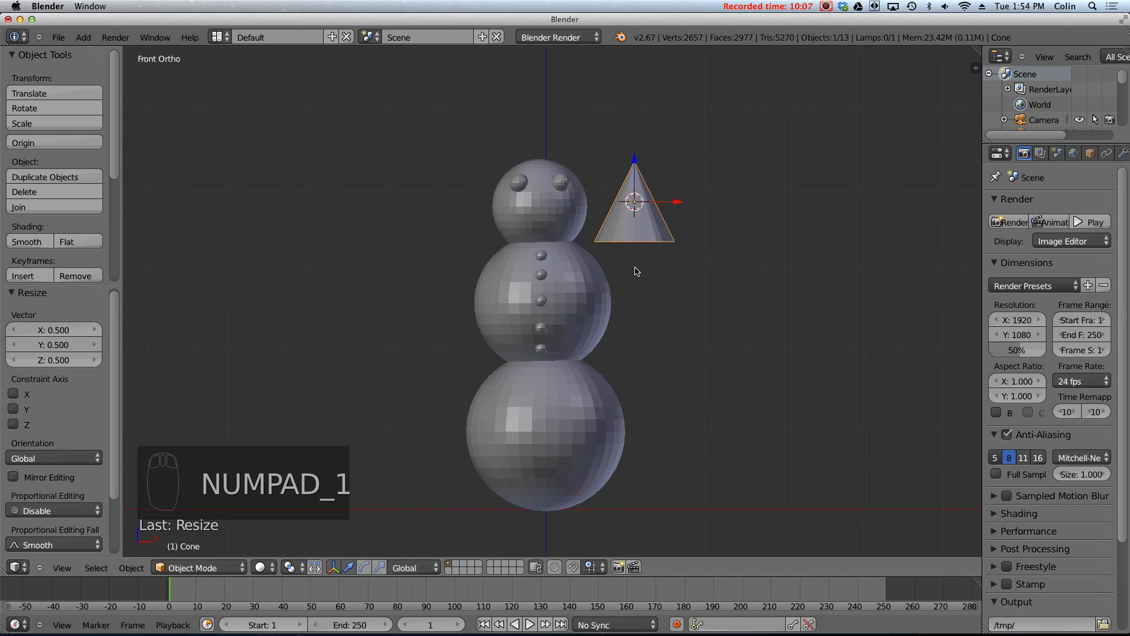
pyautogui.keyDown('shift'); pyautogui.moveTo(692, 186); pyautogui.dragTo(675, 210, button='middle'); pyautogui.keyUp('shift')
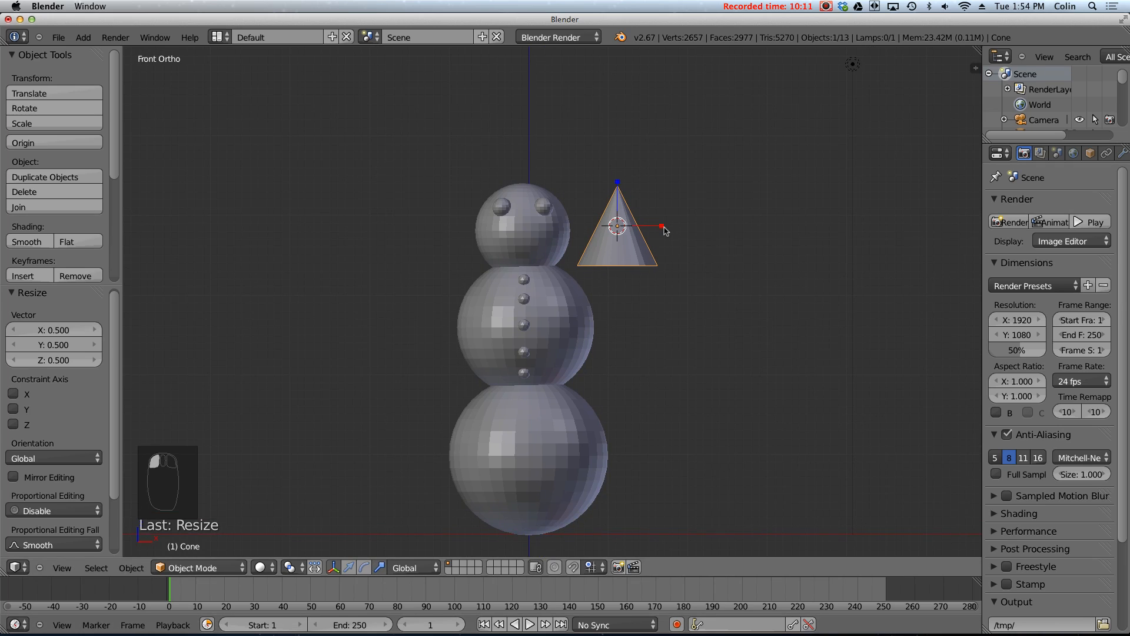
pyautogui.press('s')
pyautogui.press('x')
pyautogui.click(626, 228)
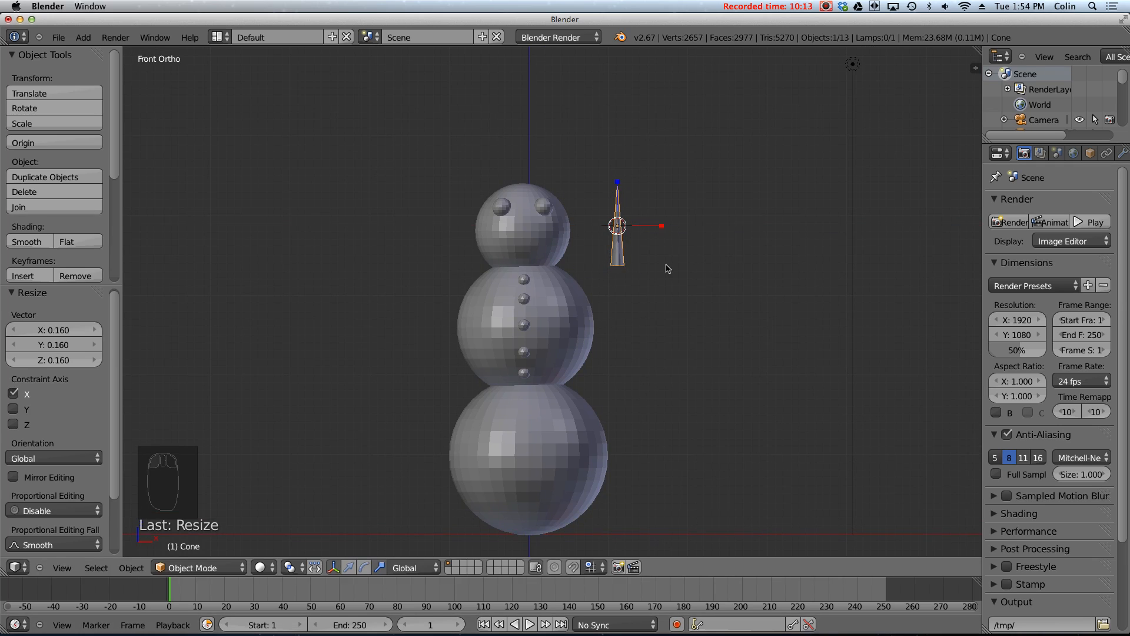
pyautogui.moveTo(700, 244); pyautogui.dragTo(657, 230, button='middle')
pyautogui.press('s')
pyautogui.press('y')
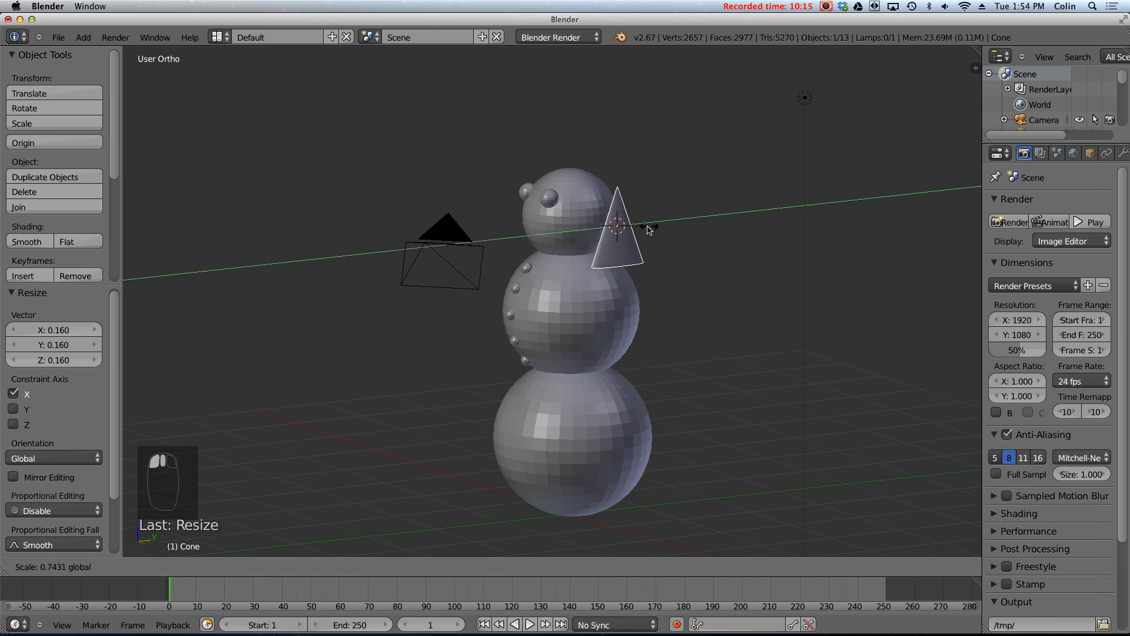
pyautogui.click(636, 231)
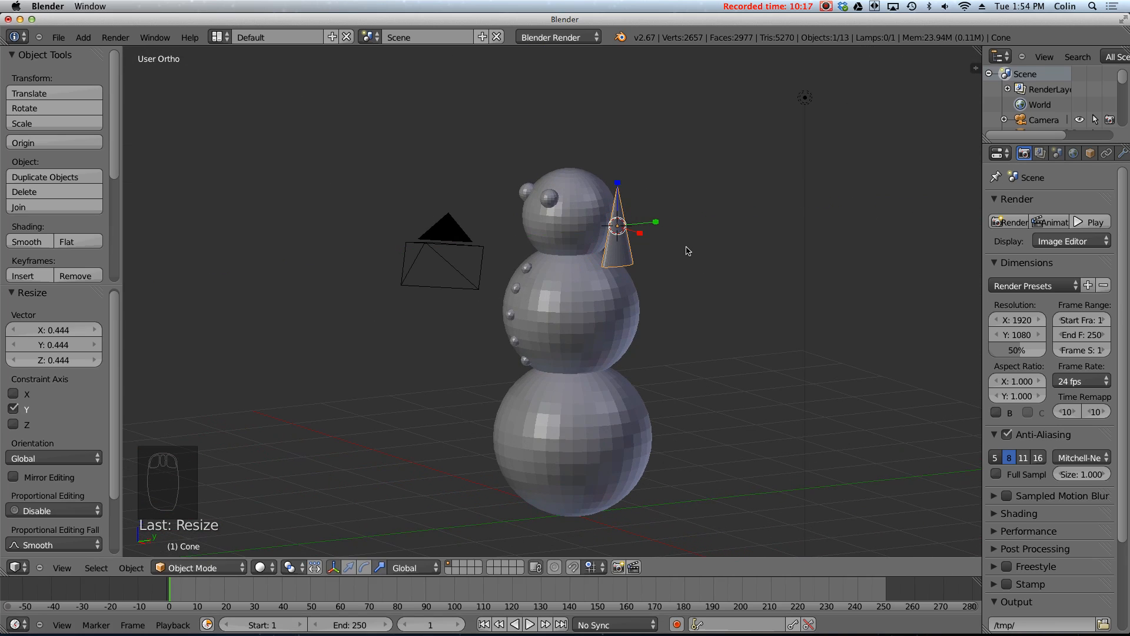
pyautogui.hotkey('ctrl', 'z')
pyautogui.hotkey('ctrl', 'z')
# - Shrink the cone uniformly to about 0.11 in the front view and stretch it along Z into a thin spike, ending with a factor of 1.596
pyautogui.press('KP_1')
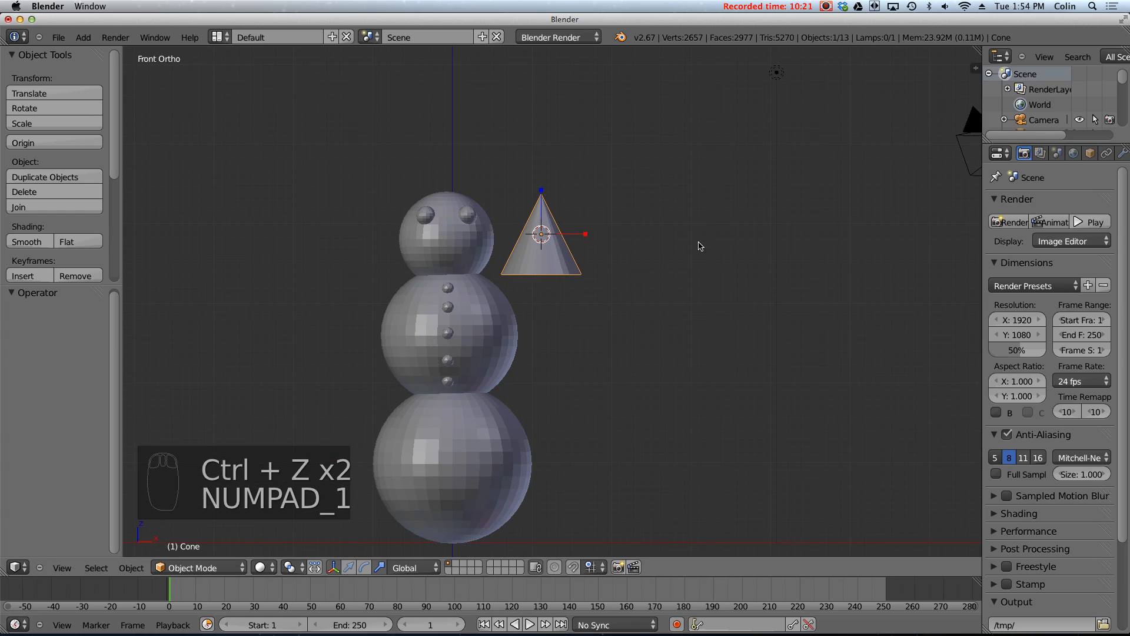
pyautogui.press('s')
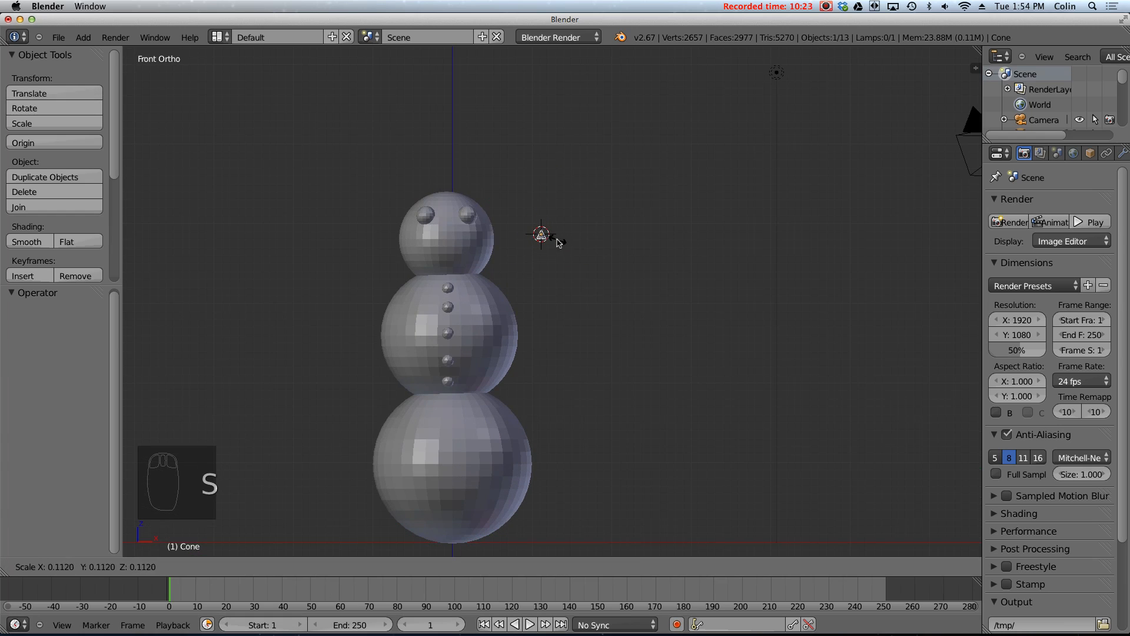
pyautogui.click(558, 243)
pyautogui.moveTo(539, 186); pyautogui.dragTo(546, 164)
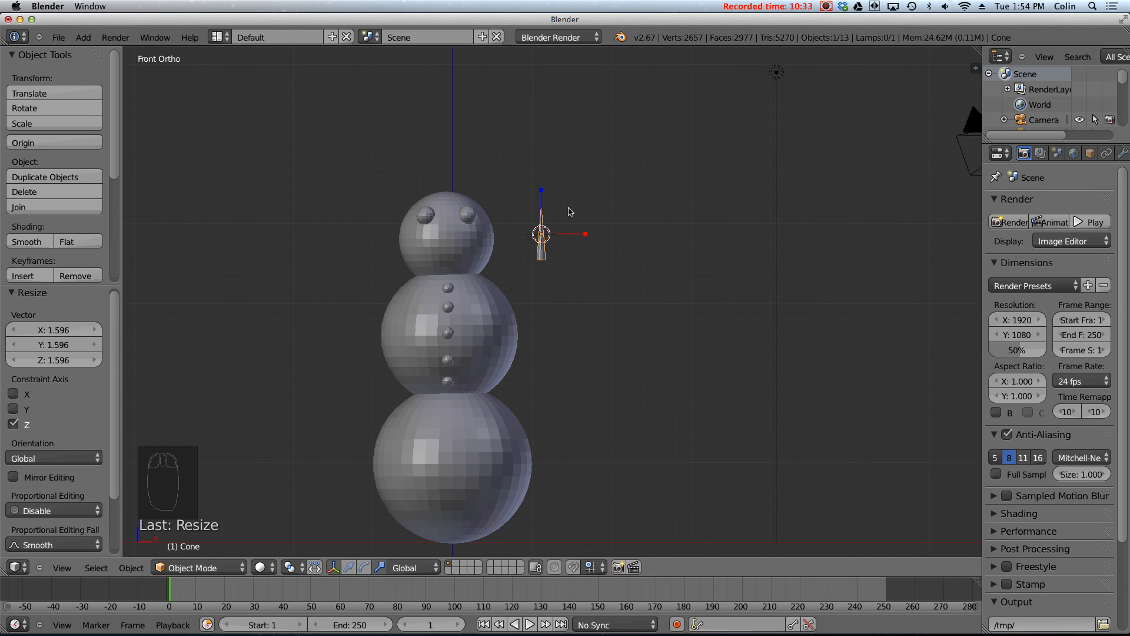
# - Enlarge the thin cone uniformly by about 1.11 in the right view and switch the manipulator to translate
pyautogui.press('KP_3')
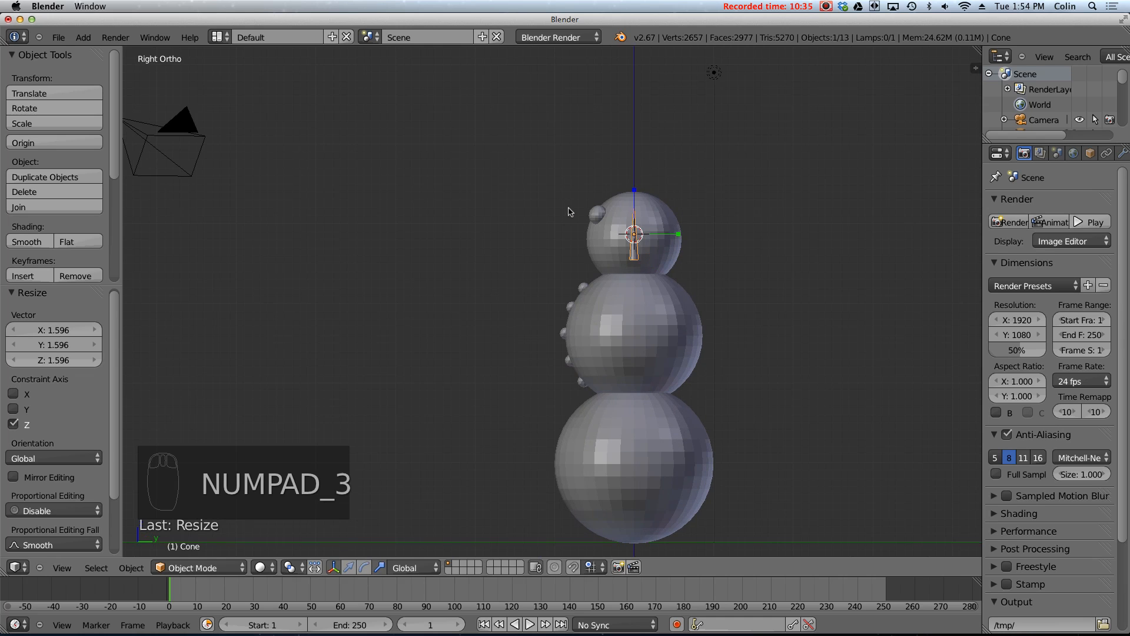
pyautogui.press('s')
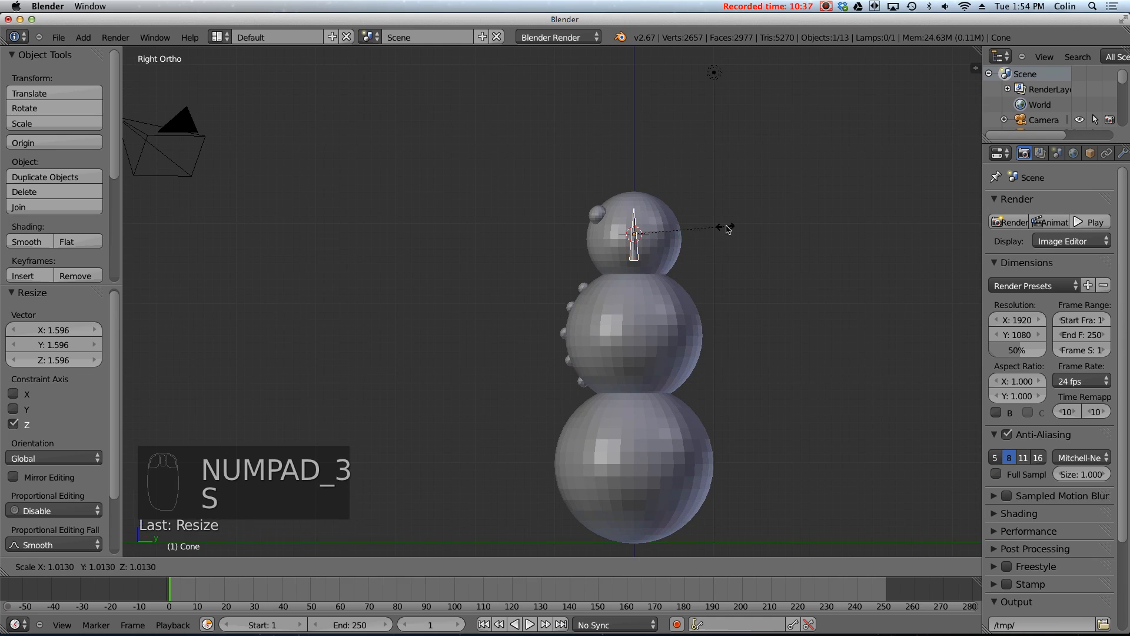
pyautogui.click(736, 230)
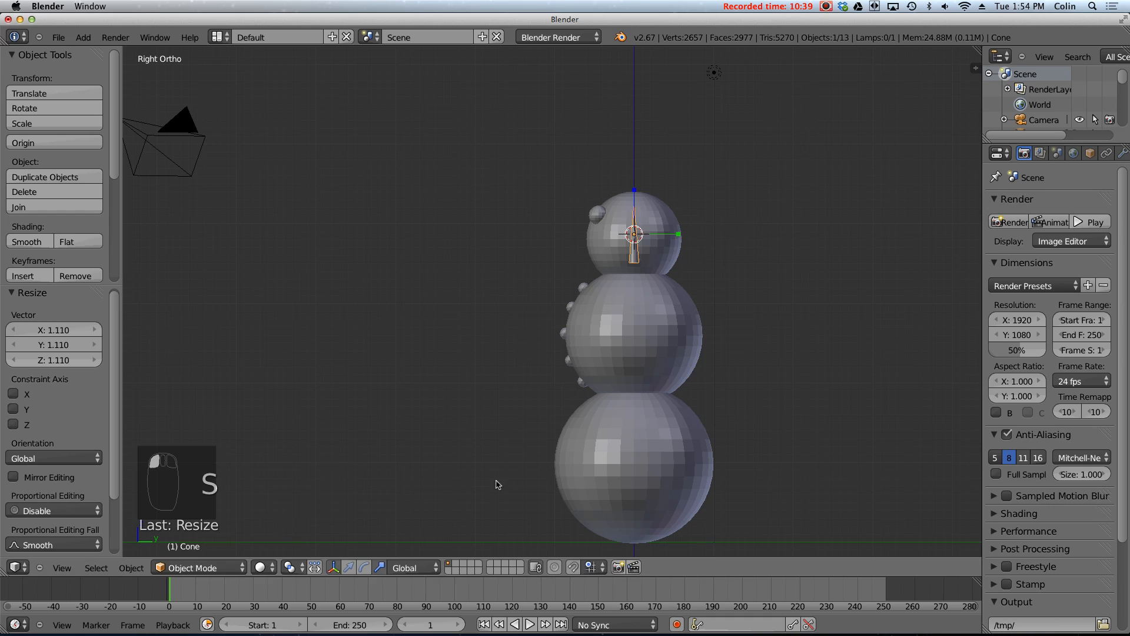
pyautogui.click(349, 567)
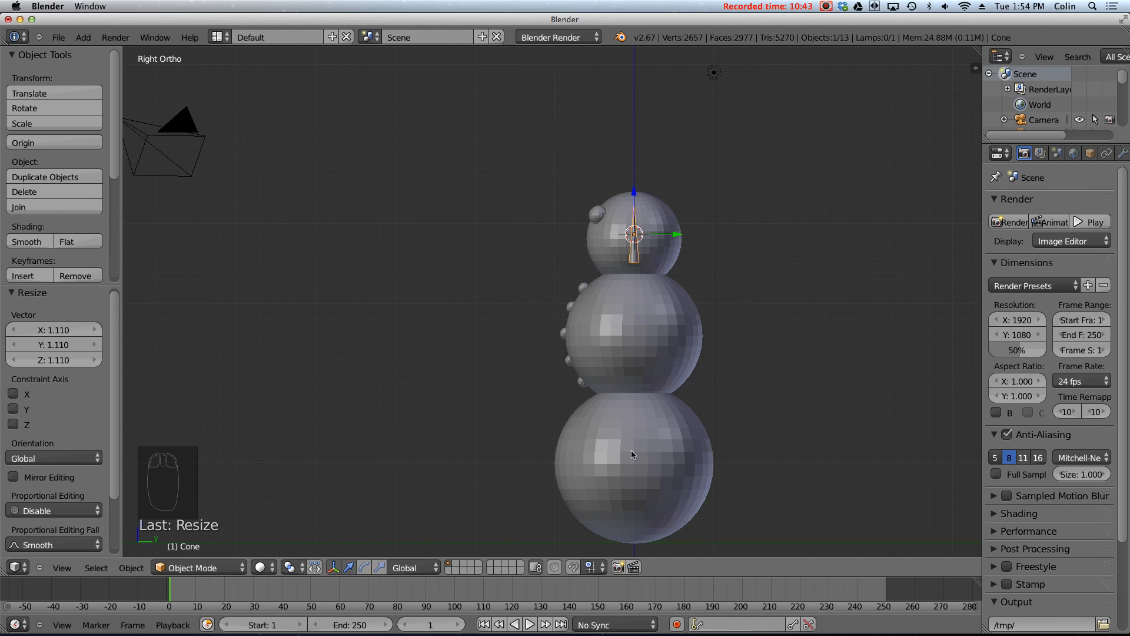
pyautogui.keyDown('shift'); pyautogui.moveTo(619, 183); pyautogui.dragTo(535, 267, button='middle'); pyautogui.keyUp('shift')
pyautogui.scroll(2, 552, 241)
pyautogui.scroll(1, 553, 243)
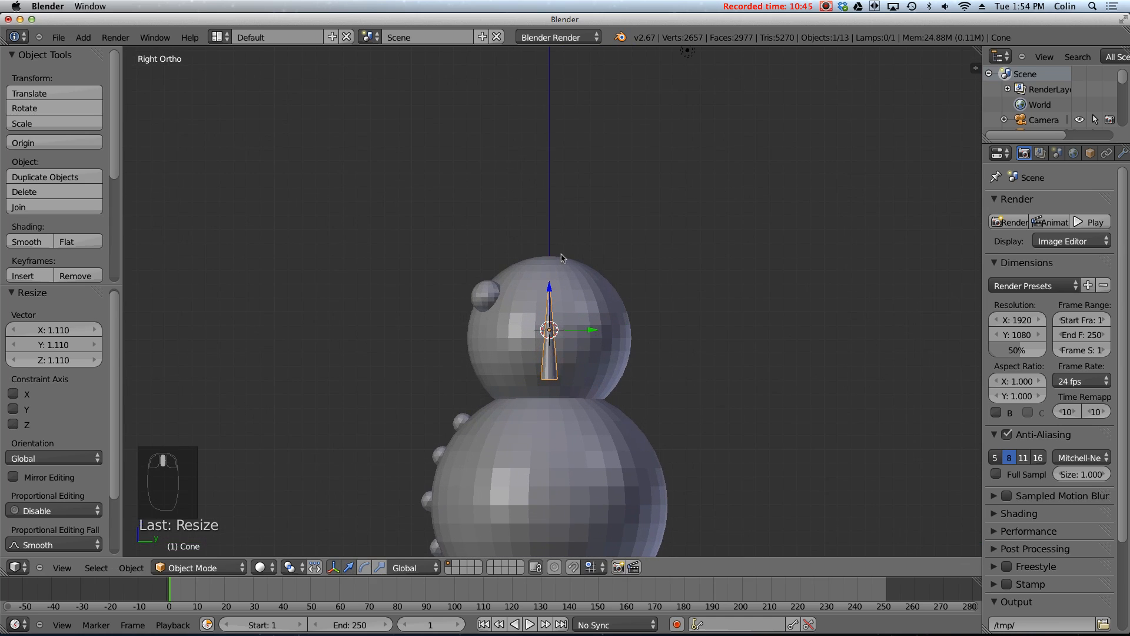
pyautogui.press('r')
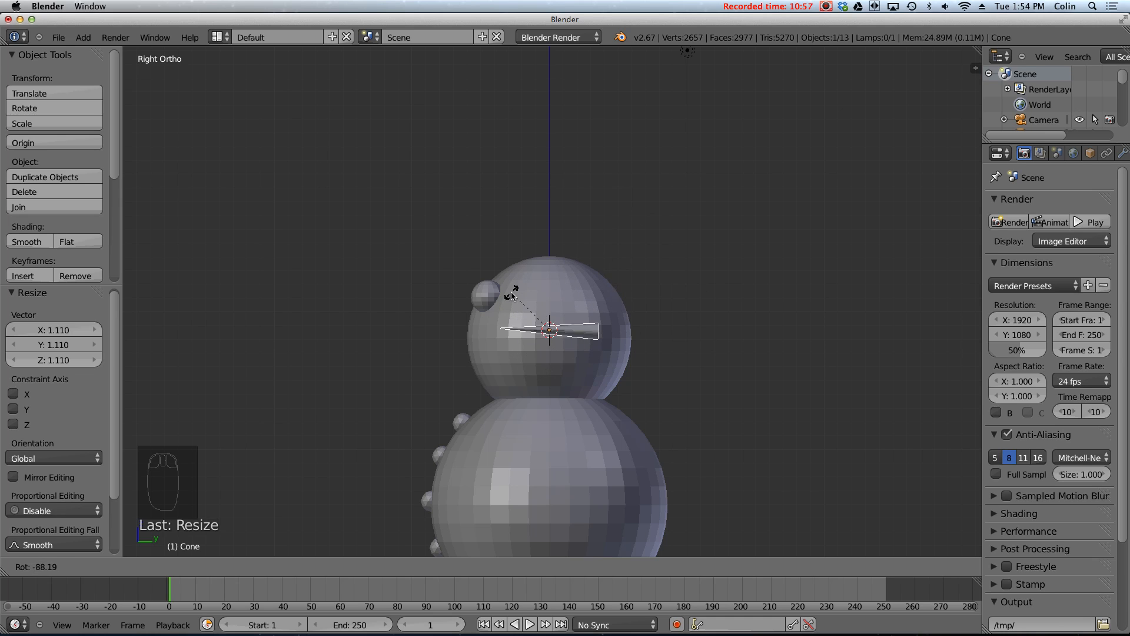
pyautogui.rightClick(625, 228)
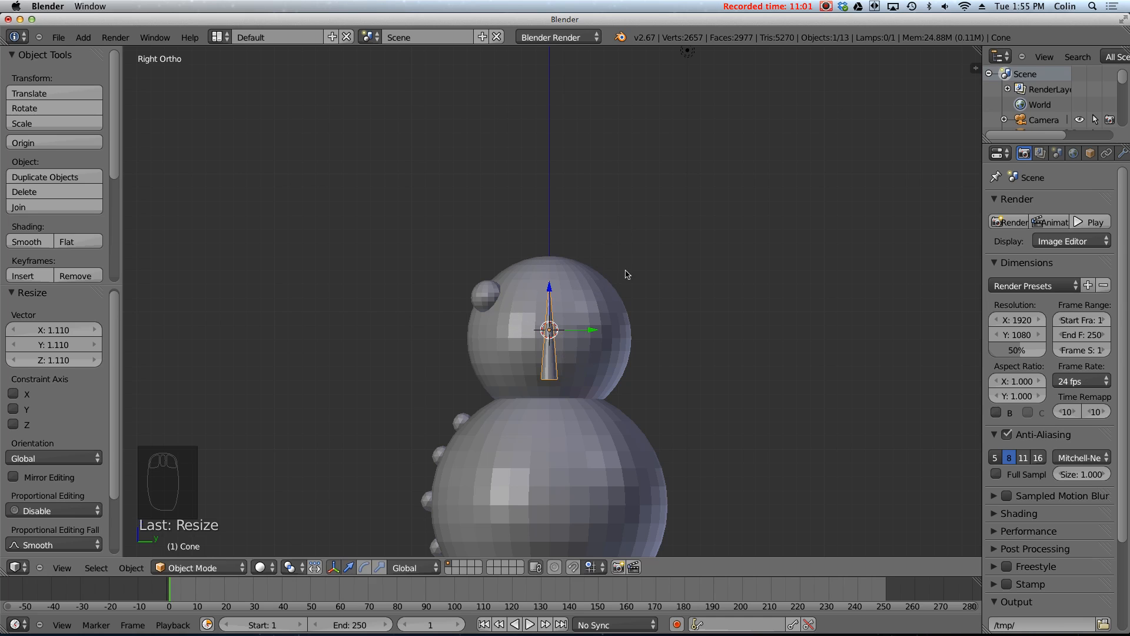
pyautogui.press('r')
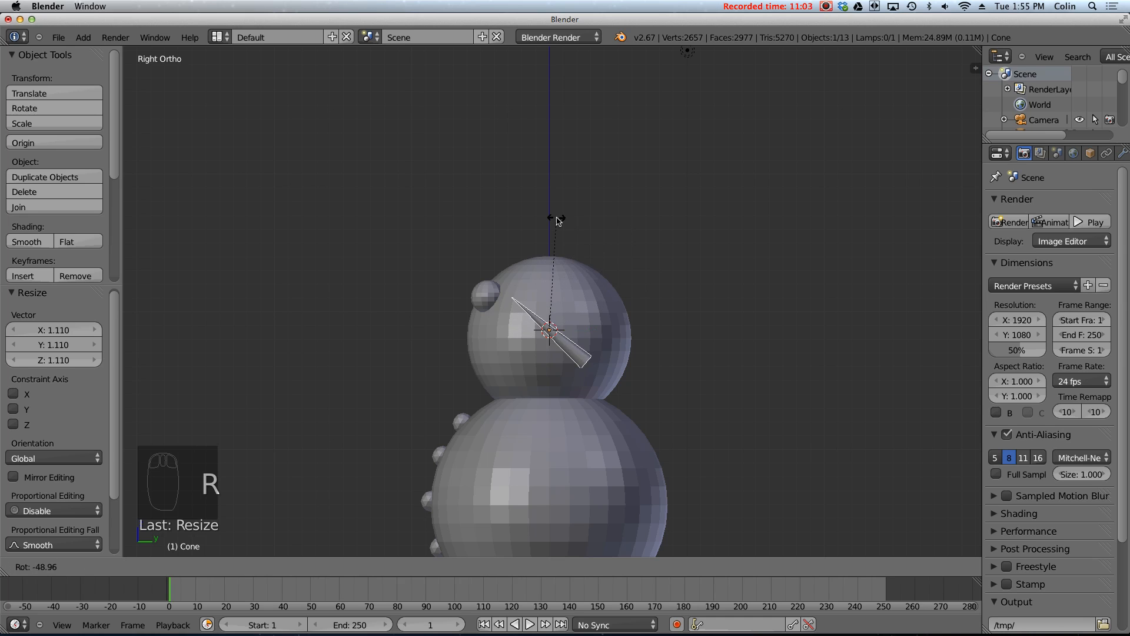
pyautogui.rightClick(559, 222)
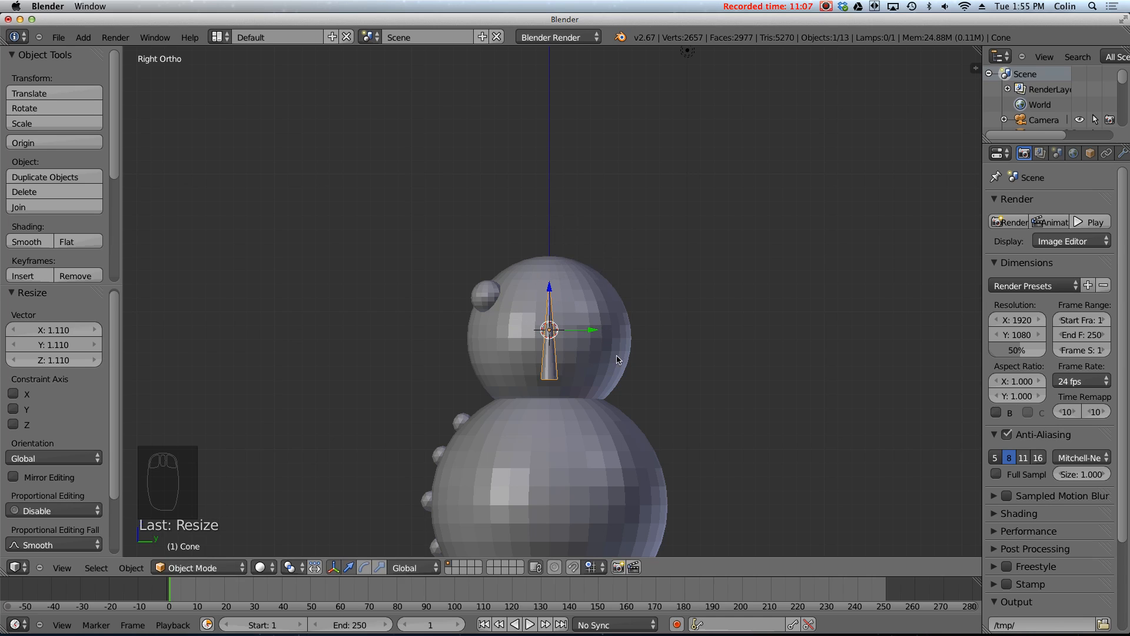
pyautogui.press('r')
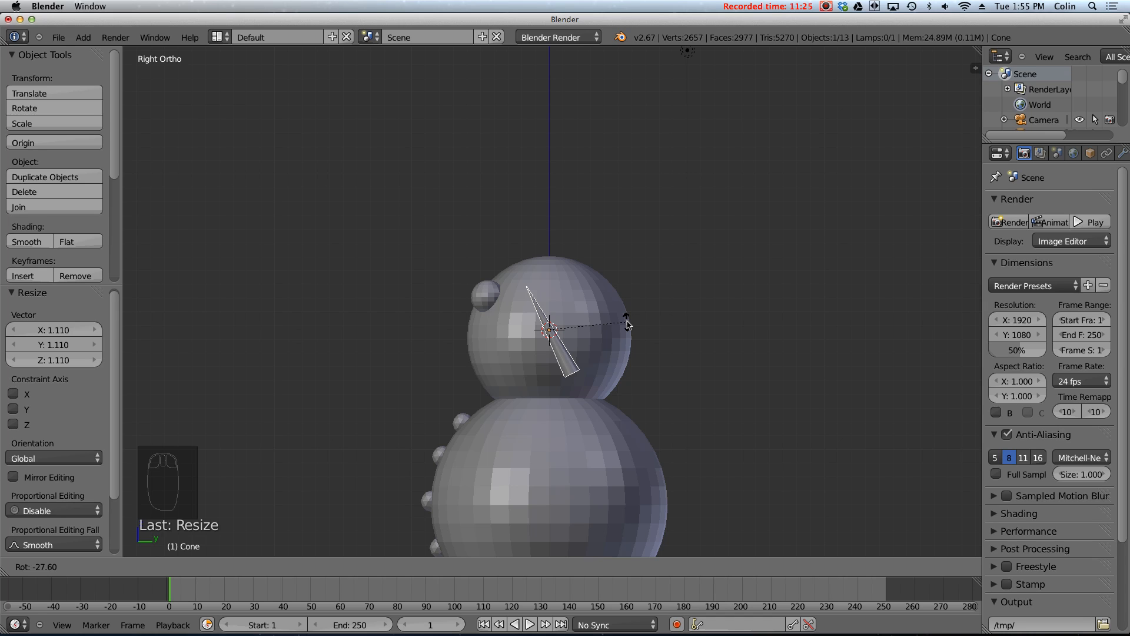
pyautogui.press('Escape')
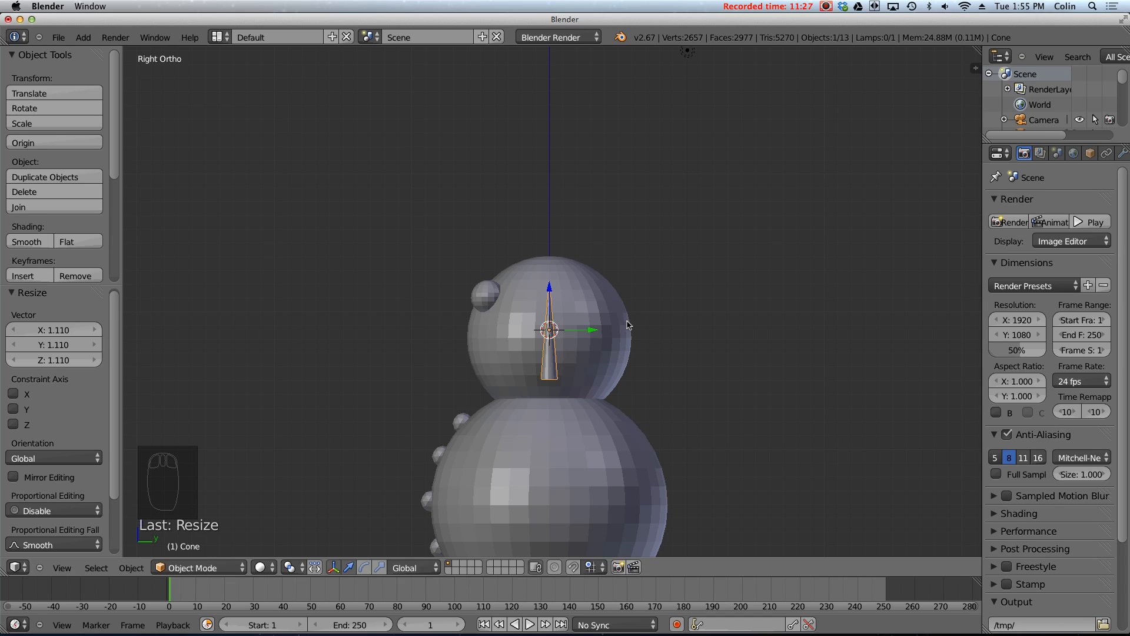
# - Try rotating the cone by -90° and by 90° in the right view, undoing each rotation
pyautogui.press('r')
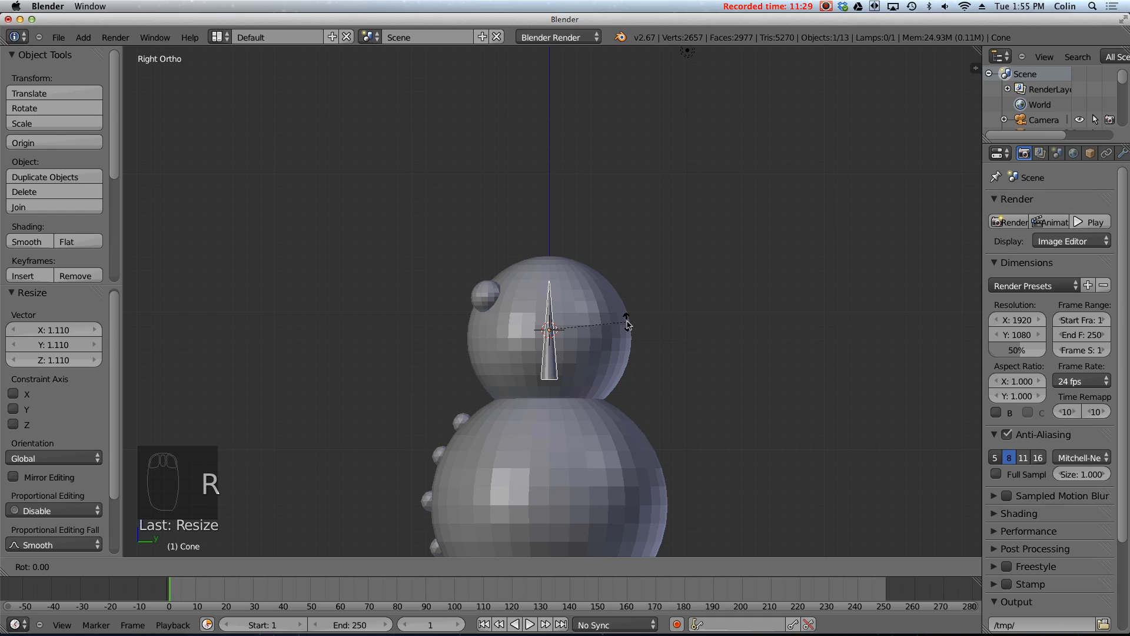
pyautogui.write('-90')
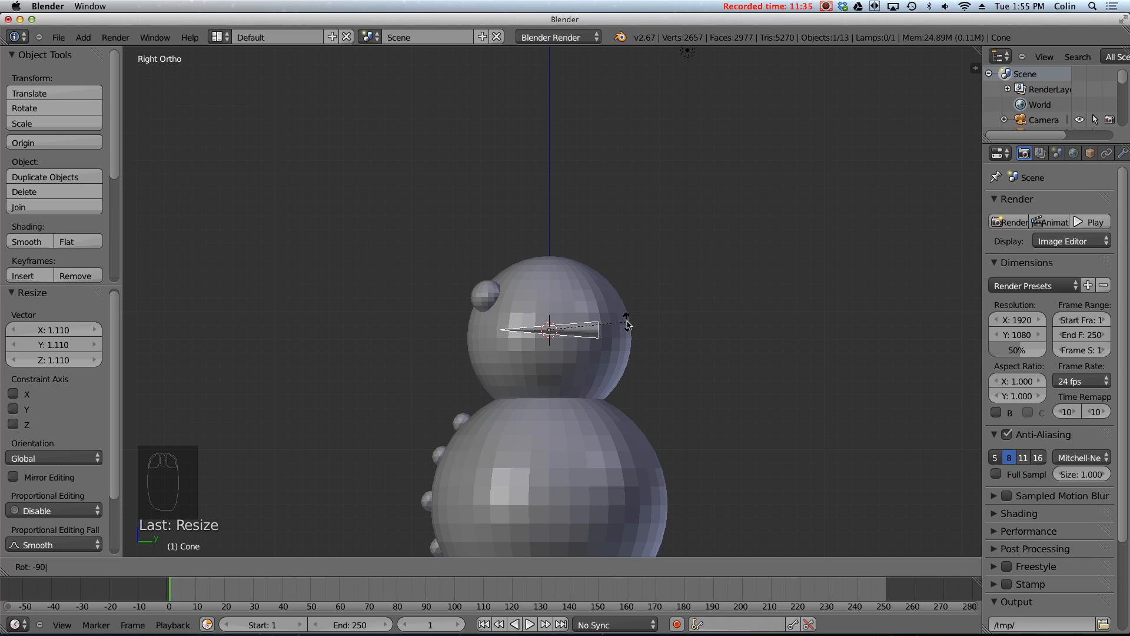
pyautogui.press('Return')
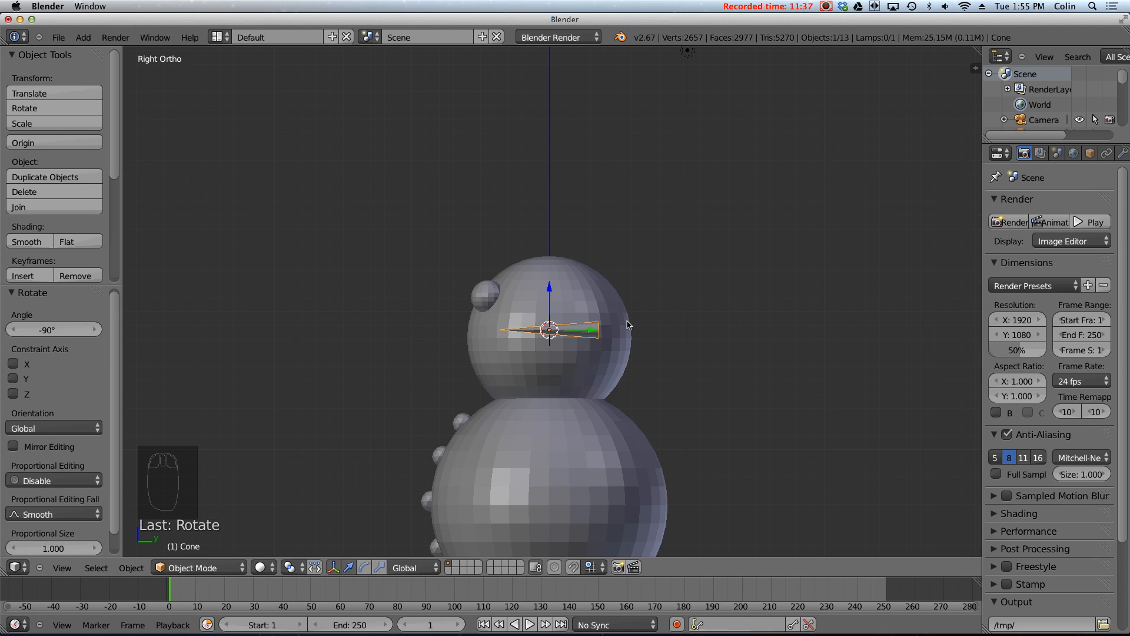
pyautogui.hotkey('ctrl', 'z')
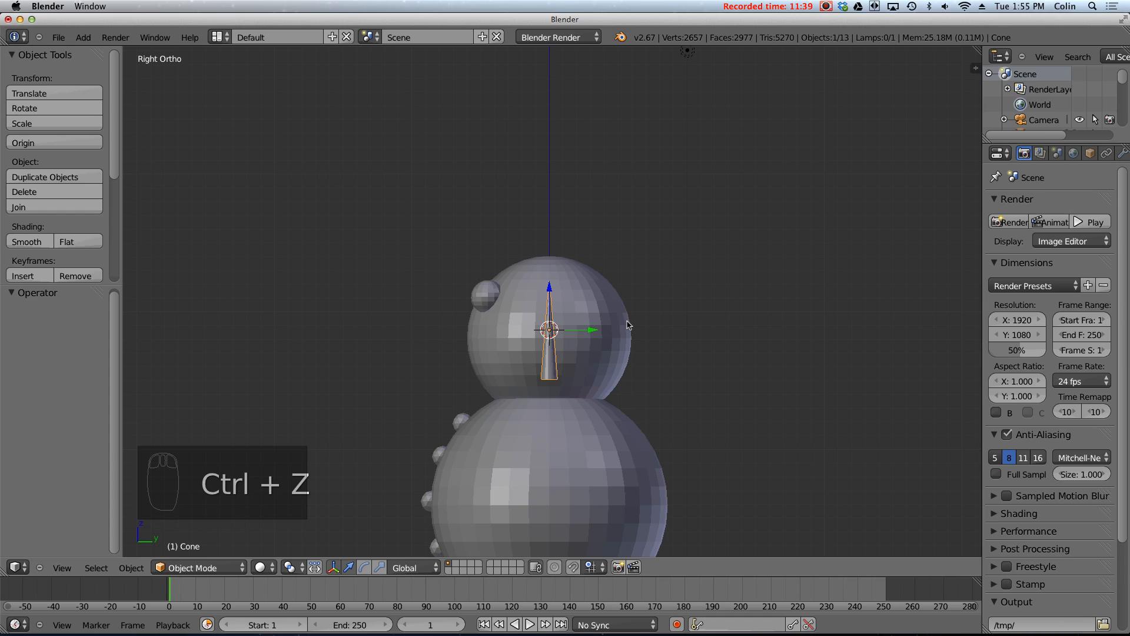
pyautogui.write('r')
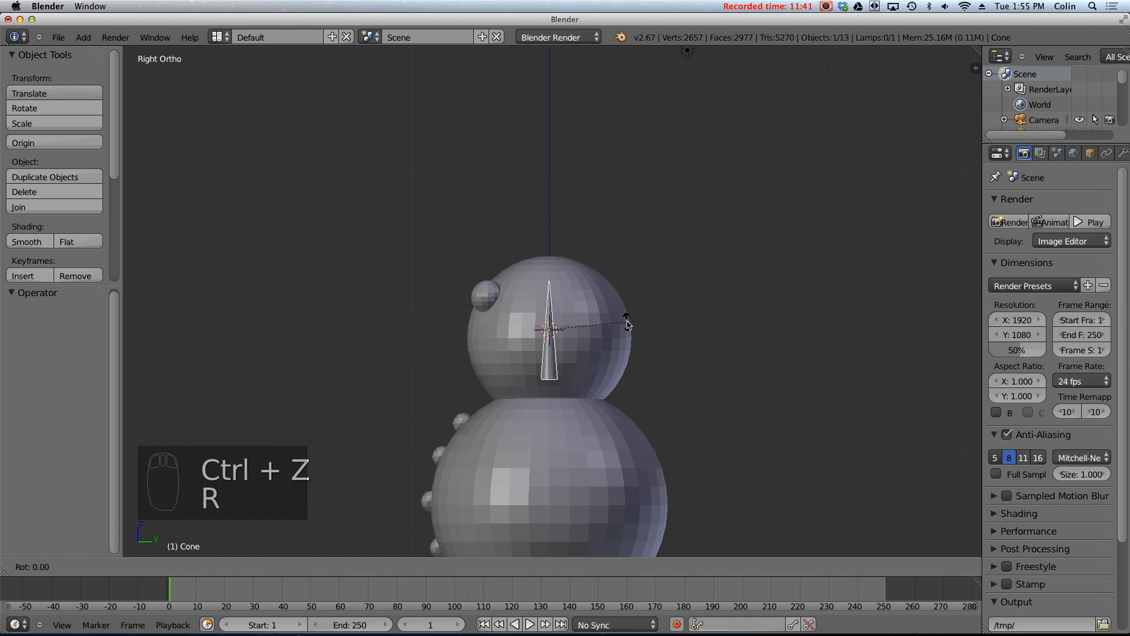
pyautogui.write('90')
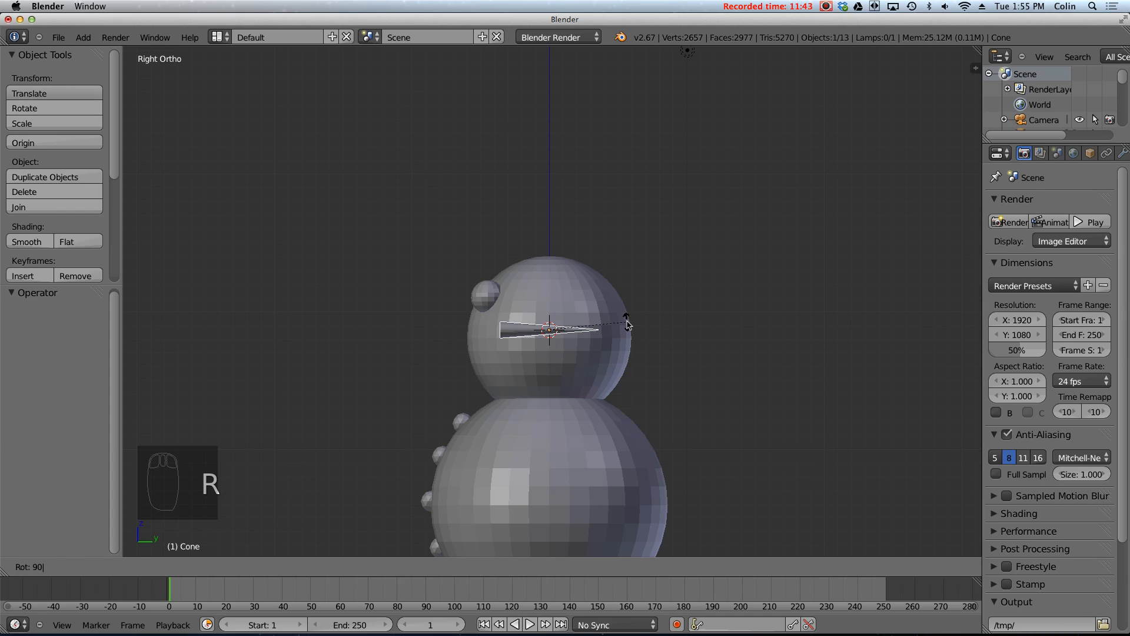
pyautogui.press('Return')
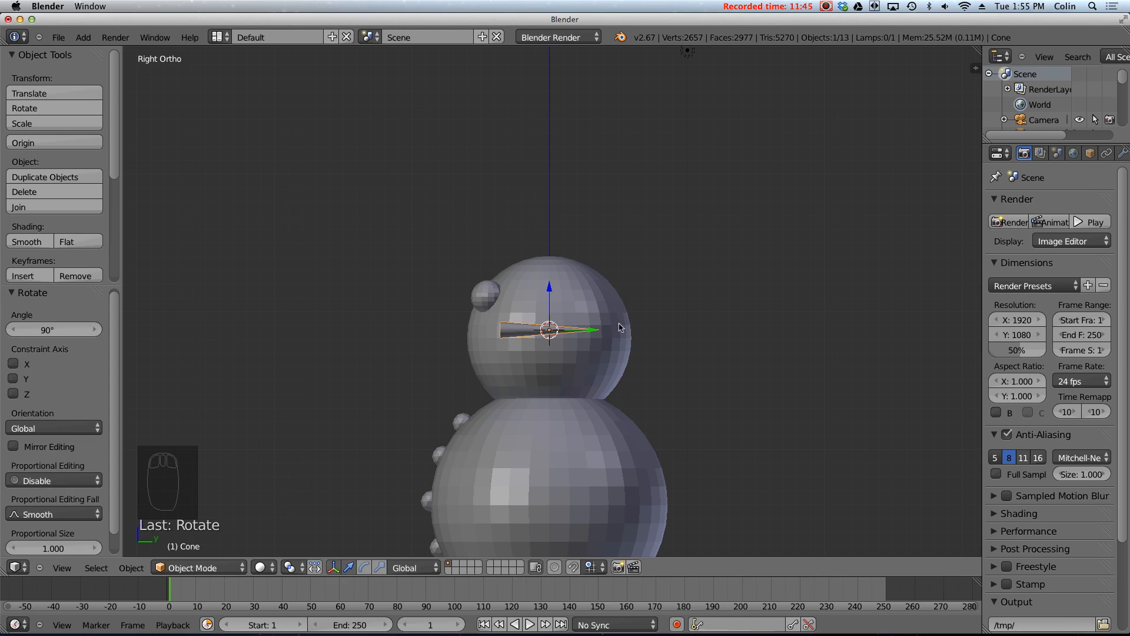
pyautogui.hotkey('ctrl', 'z')
# - Rotate the cone by -90° in the right view so its tip points out of the snowman's face
pyautogui.write('r')
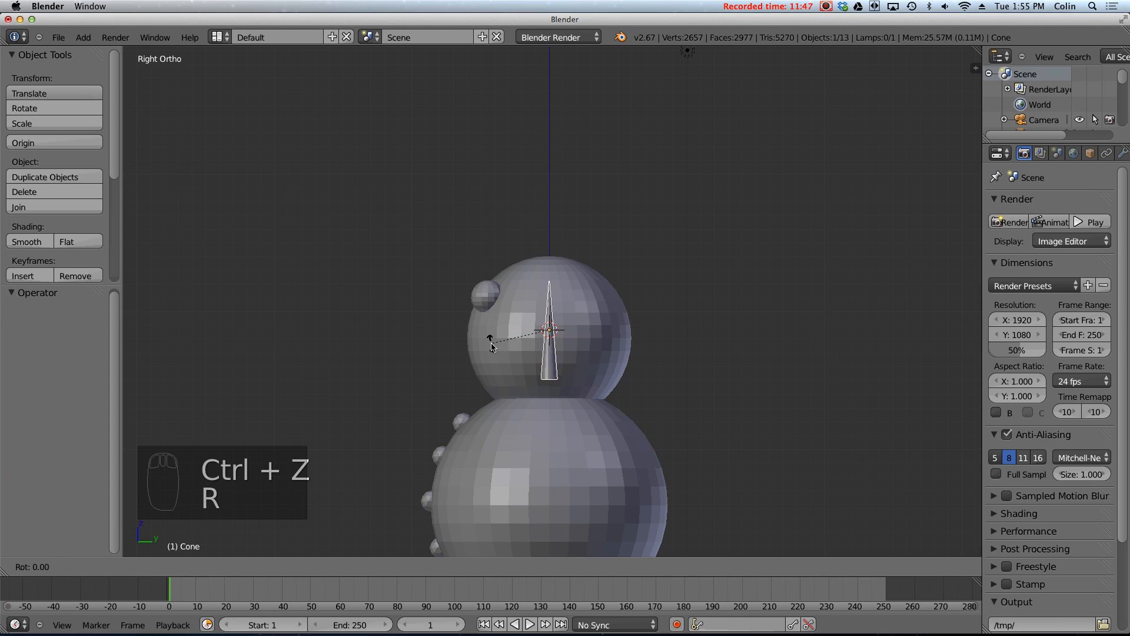
pyautogui.write('-90')
pyautogui.press('Return')
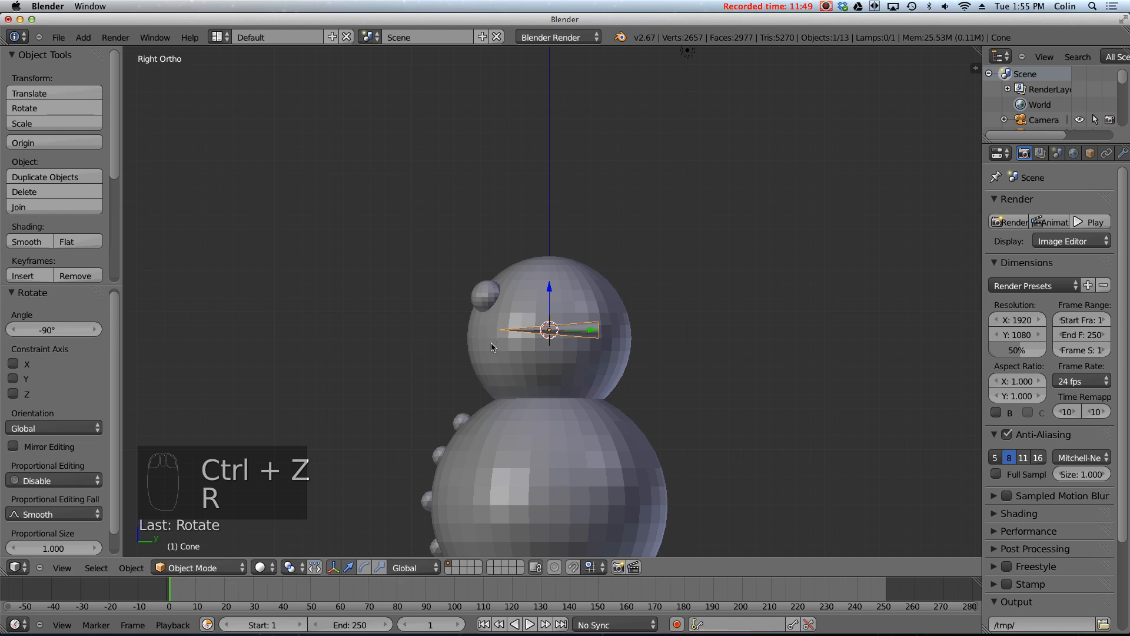
# - Move the cone by about -0.916 in Y and -0.017 in Z, and about -1.195 along X, to the middle of the face
pyautogui.press('g')
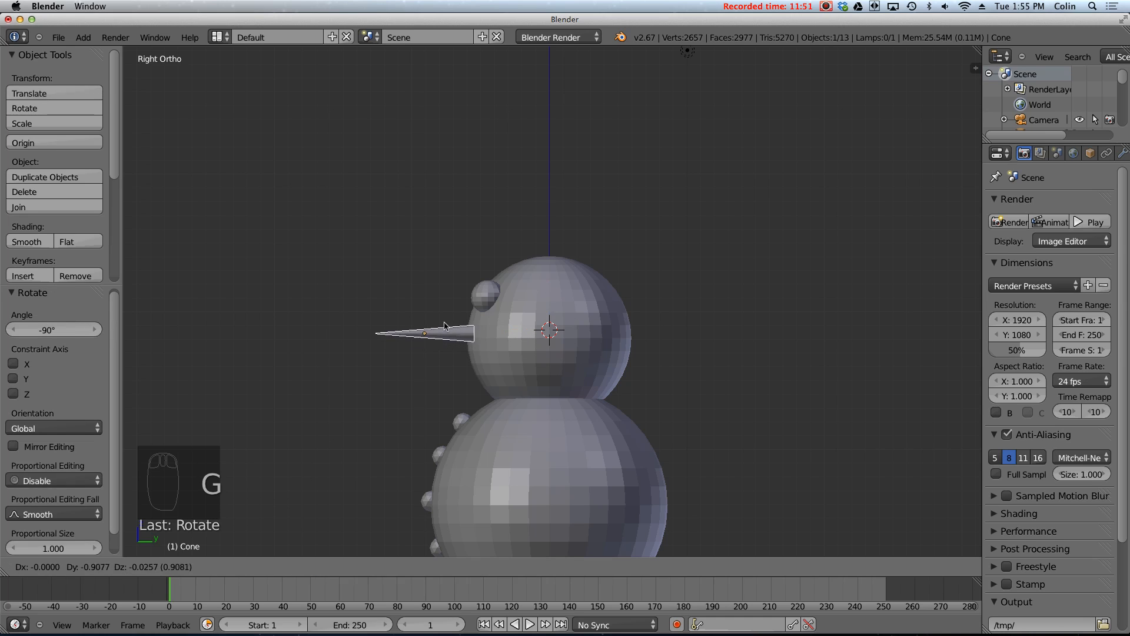
pyautogui.click(445, 325)
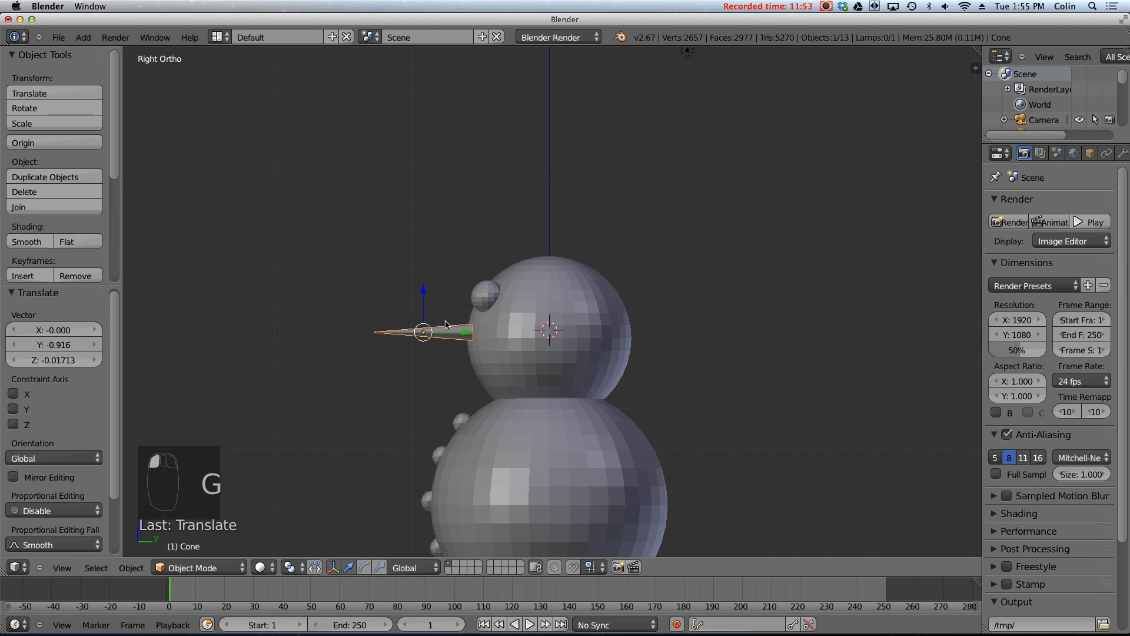
pyautogui.press('KP_1')
pyautogui.press('g')
pyautogui.press('x')
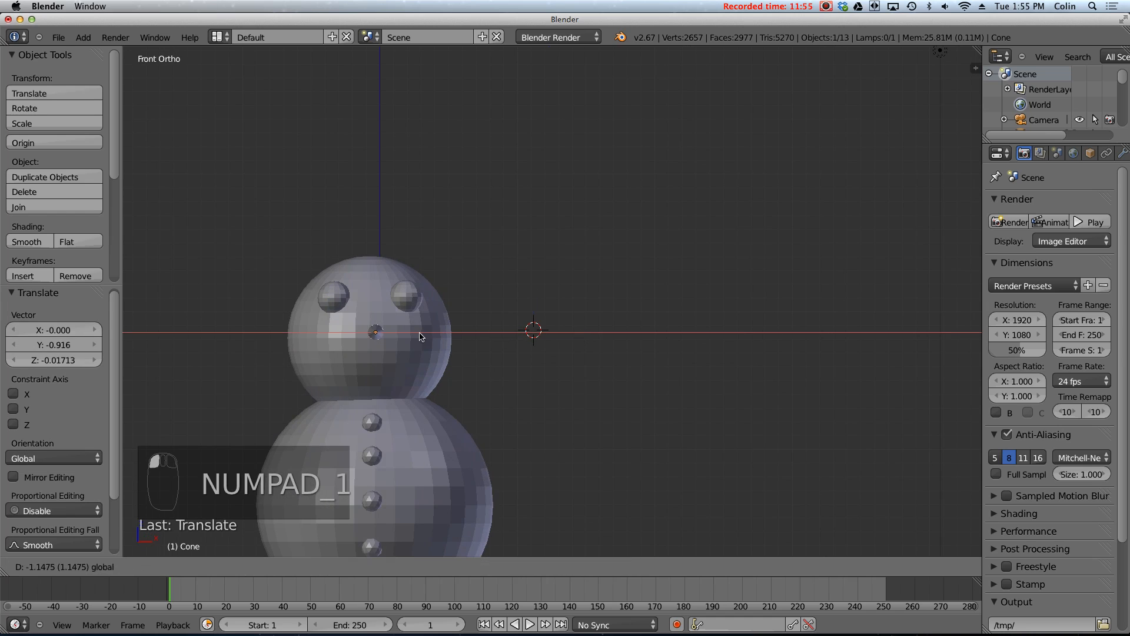
pyautogui.click(414, 337)
pyautogui.moveTo(412, 341); pyautogui.dragTo(339, 504, button='middle')
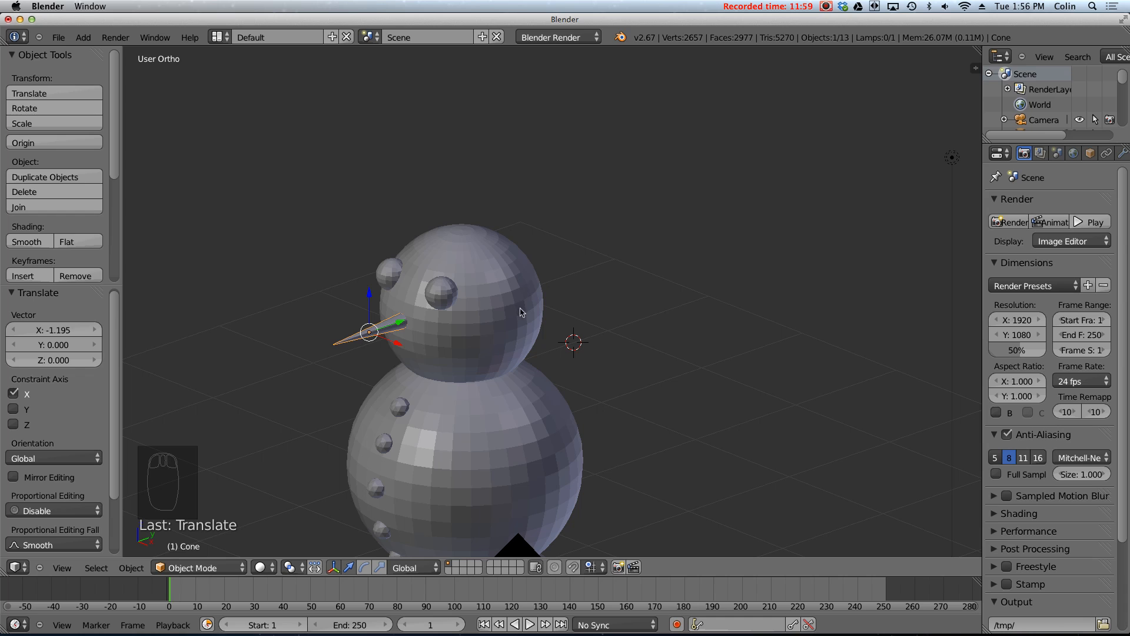
# - Enlarge the nose cone uniformly by about 2.838 and shorten it along Y by a factor of about 0.309
pyautogui.press('s')
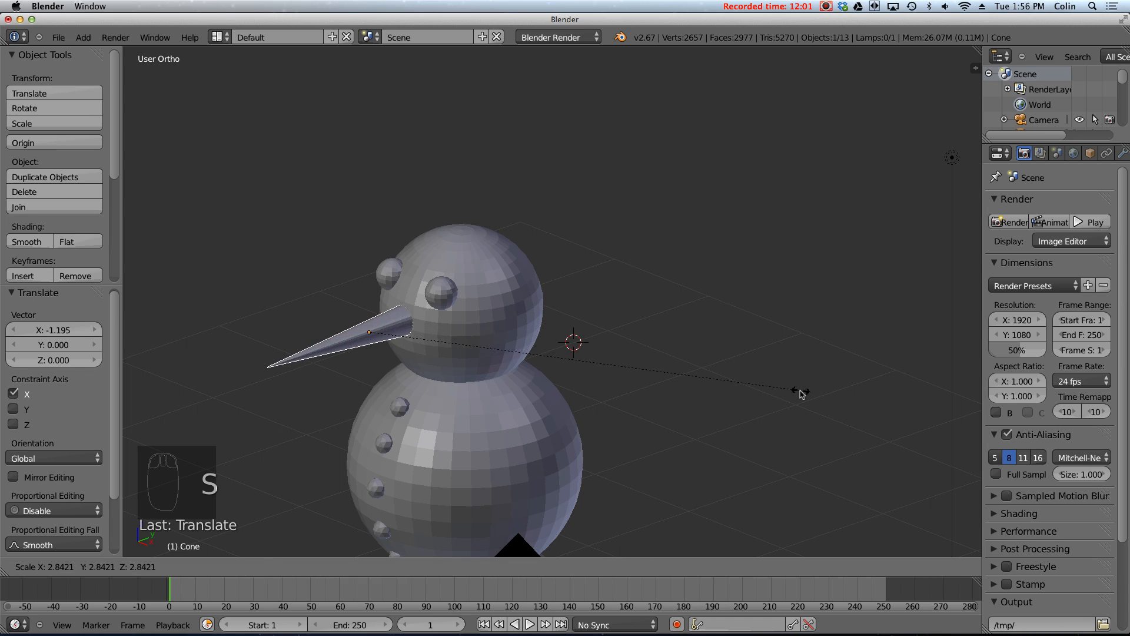
pyautogui.click(800, 390)
pyautogui.click(379, 567)
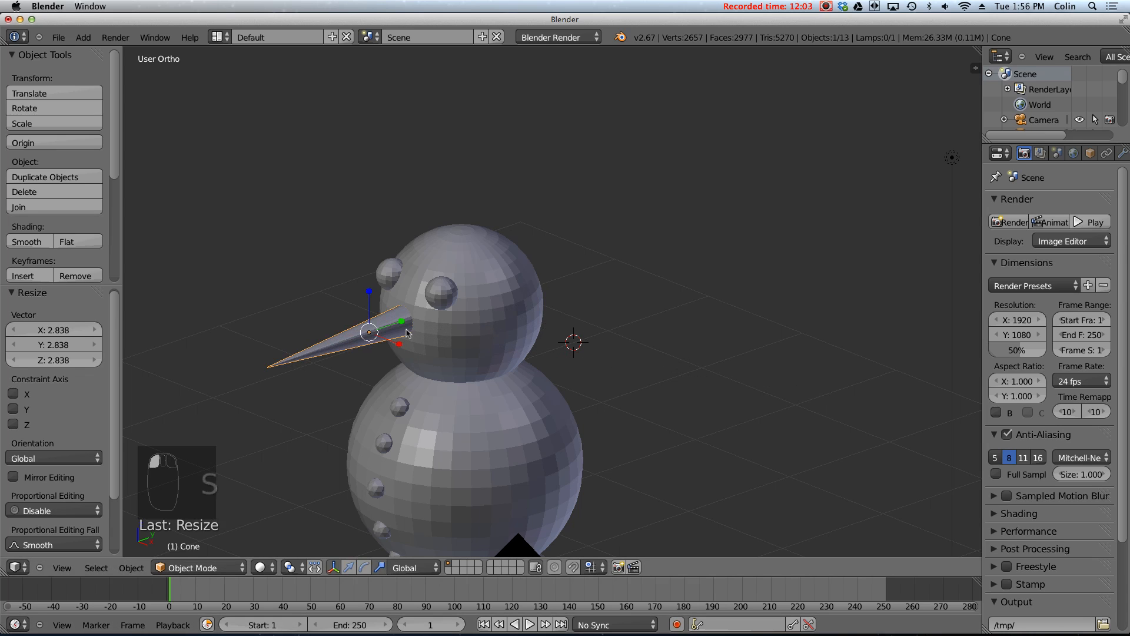
pyautogui.moveTo(404, 327); pyautogui.dragTo(382, 332)
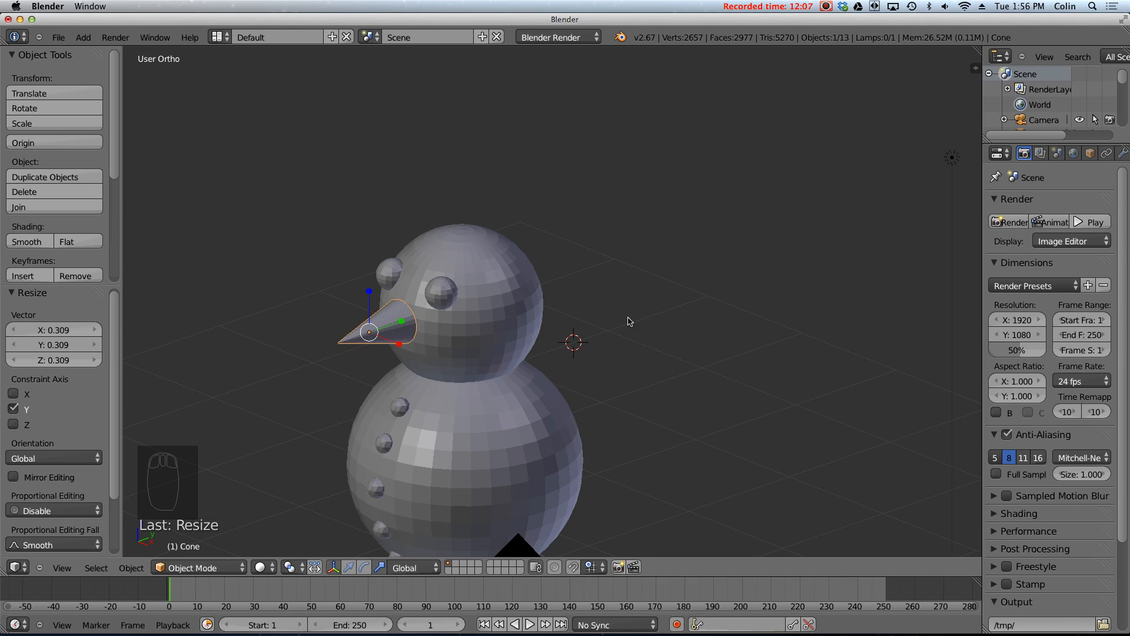
# - Shrink the nose cone uniformly and stretch it along Y by a factor of about 1.691
pyautogui.press('s')
pyautogui.click(397, 355)
pyautogui.moveTo(404, 325); pyautogui.dragTo(414, 371)
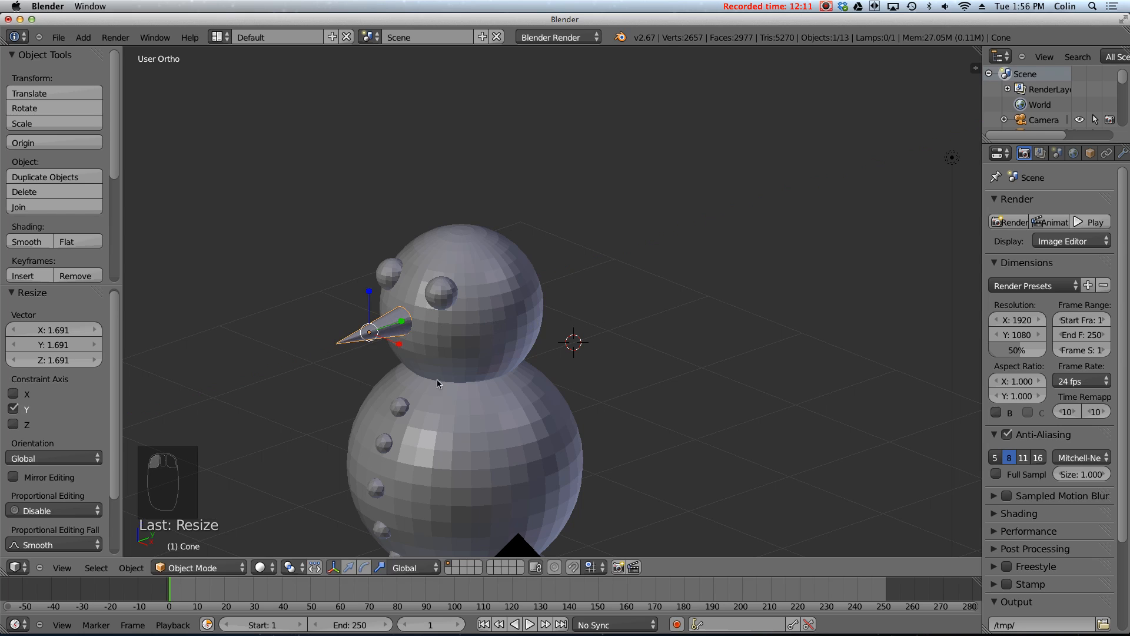
# - Move the nose cone against the head in the right view, about 0.021 in Y and 0.017 in Z
pyautogui.press('KP_3')
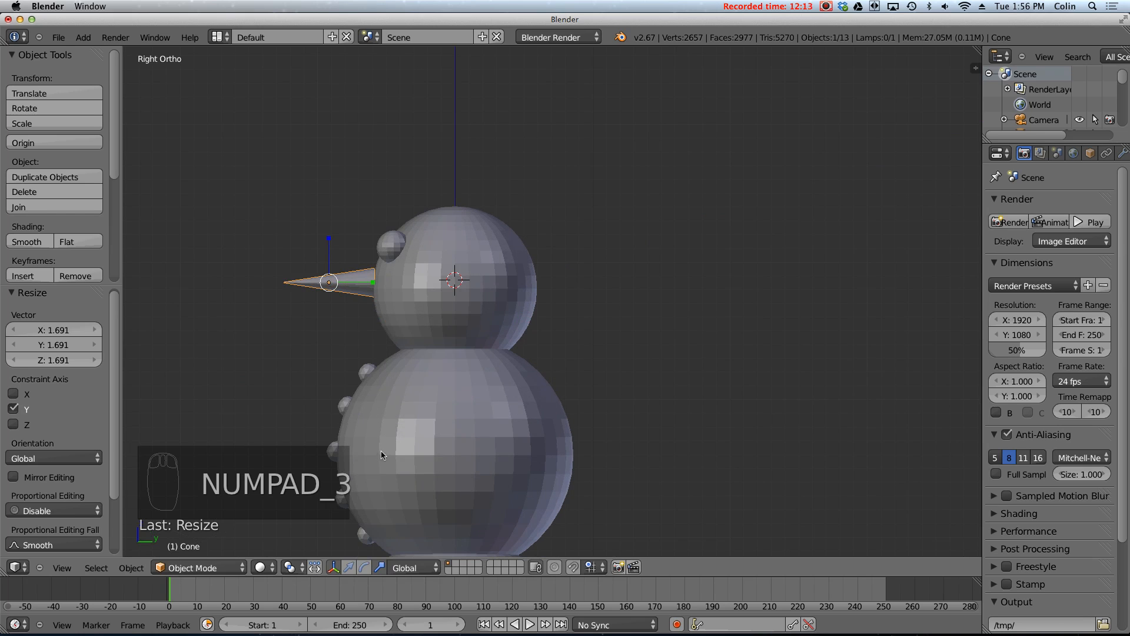
pyautogui.press('g')
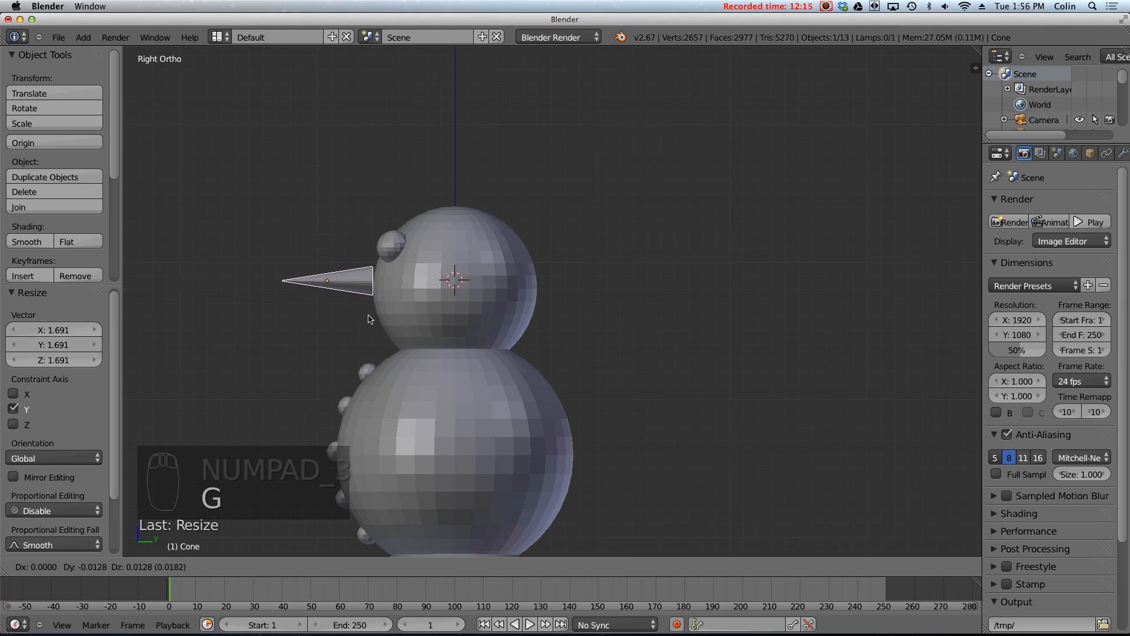
pyautogui.click(373, 318)
pyautogui.moveTo(368, 353); pyautogui.dragTo(445, 350, button='middle')
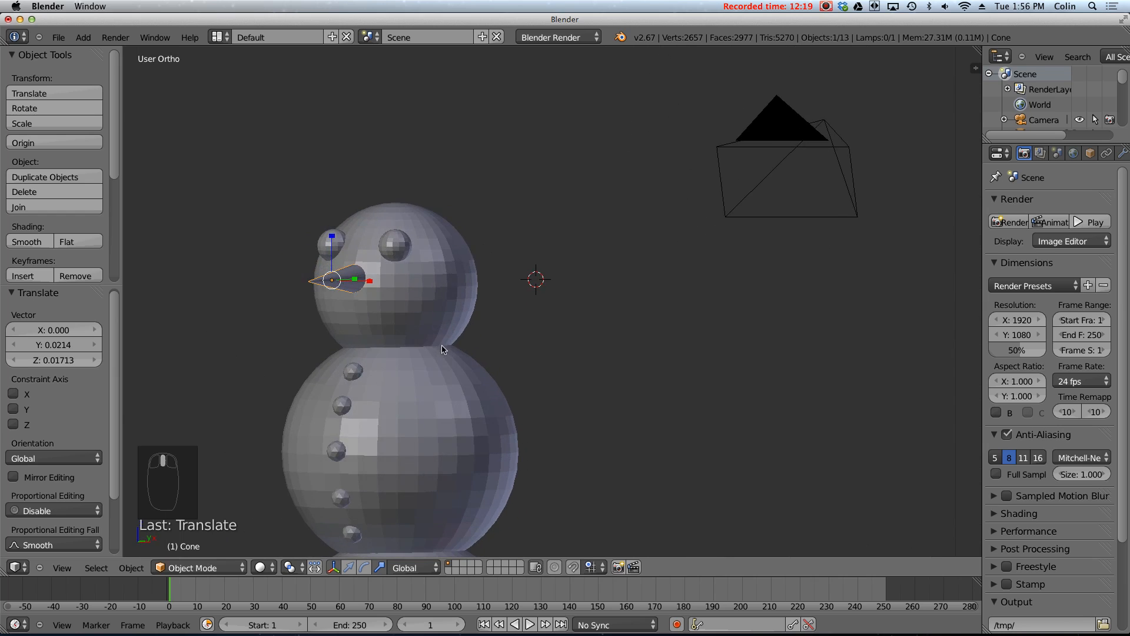
# - Place the 3D cursor beside the head at about X 0.877, Z 3.658 in the front view
pyautogui.press('KP_1')
pyautogui.keyDown('shift'); pyautogui.moveTo(371, 343); pyautogui.dragTo(459, 375, button='middle'); pyautogui.keyUp('shift')
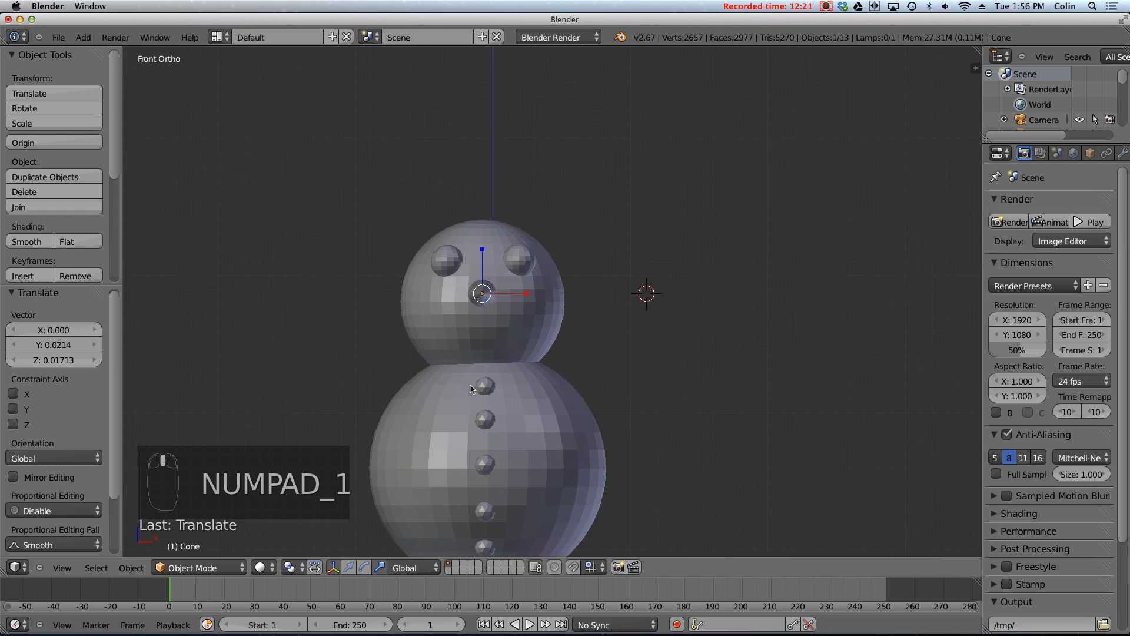
pyautogui.click(613, 322)
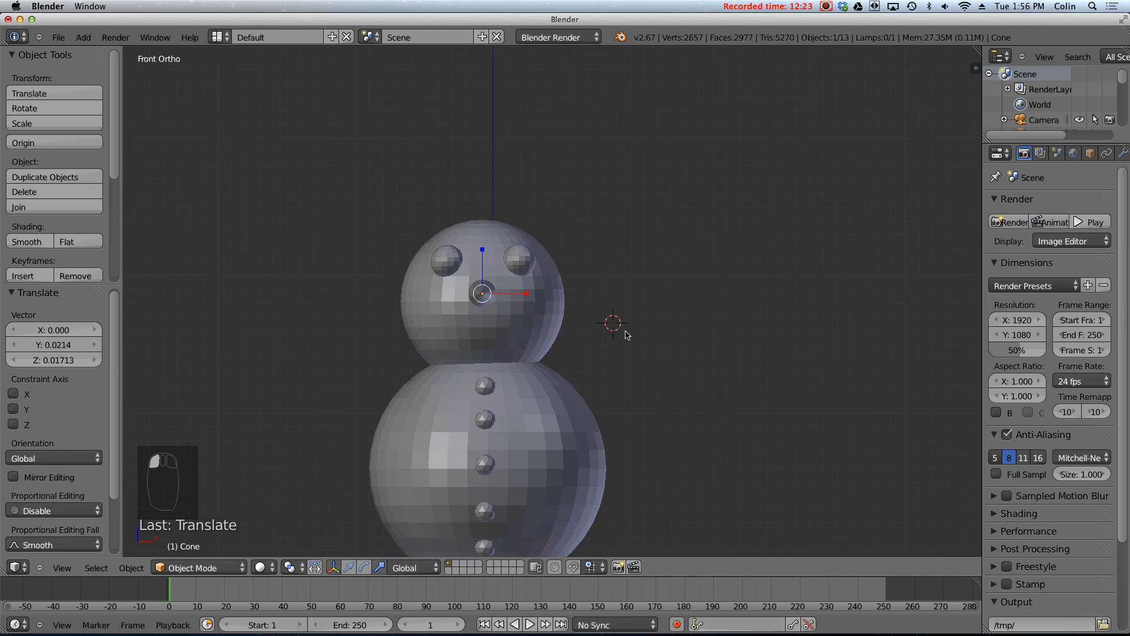
# - Try adding a scaled-down icosphere at the 3D cursor, undoing the scaling and deleting the sphere
pyautogui.hotkey('shift', 'a')
pyautogui.moveTo(558, 298)
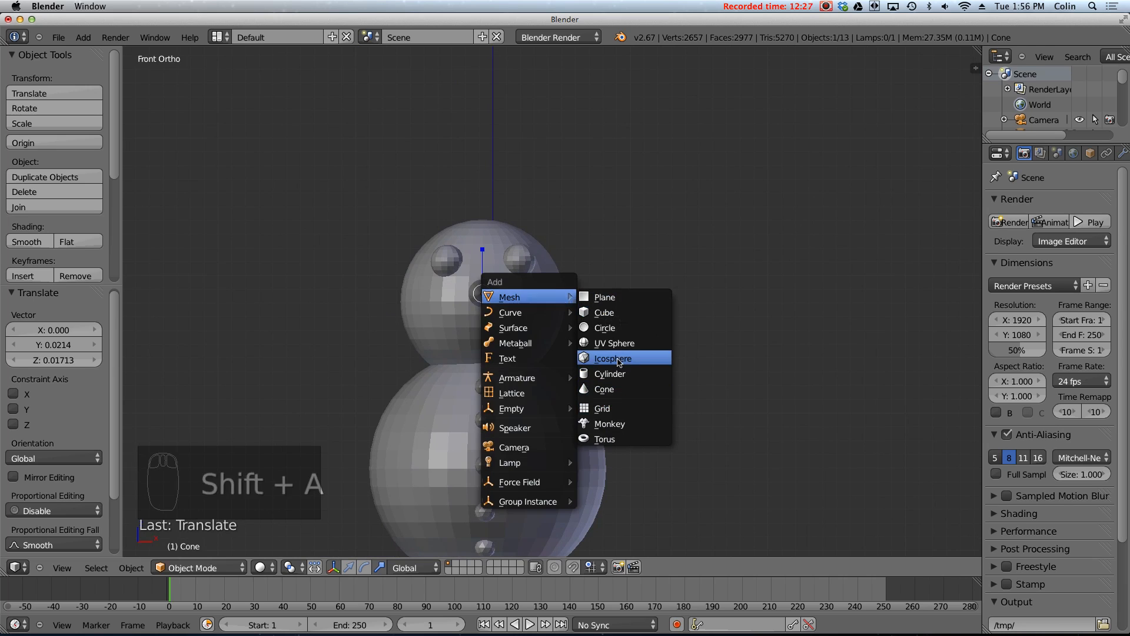
pyautogui.click(619, 359)
pyautogui.press('s')
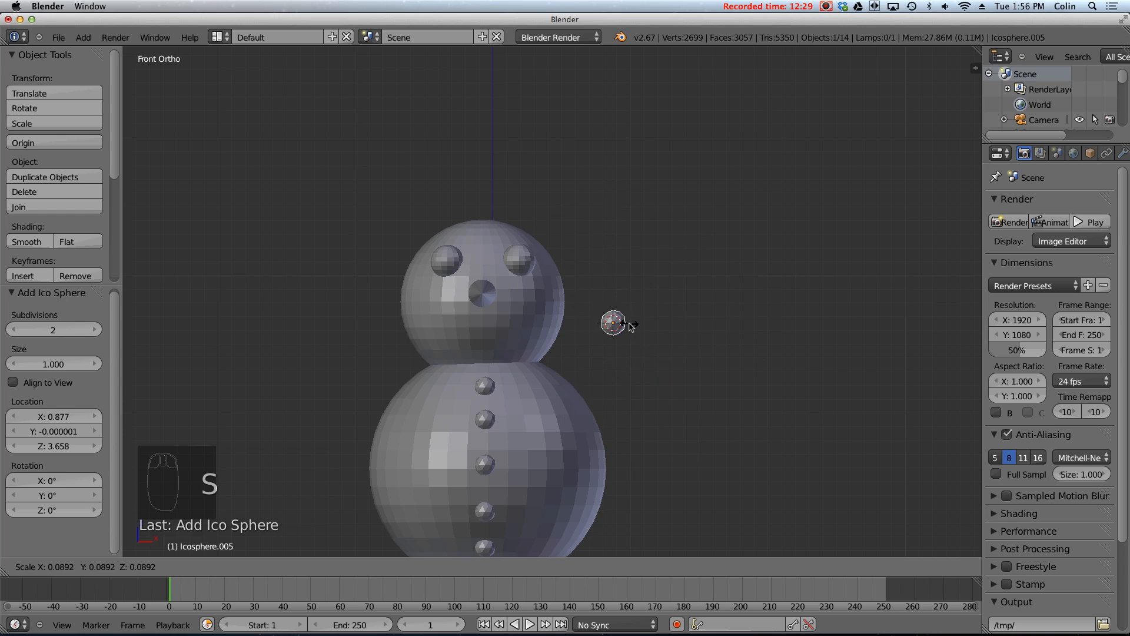
pyautogui.click(626, 328)
pyautogui.hotkey('ctrl', 'z')
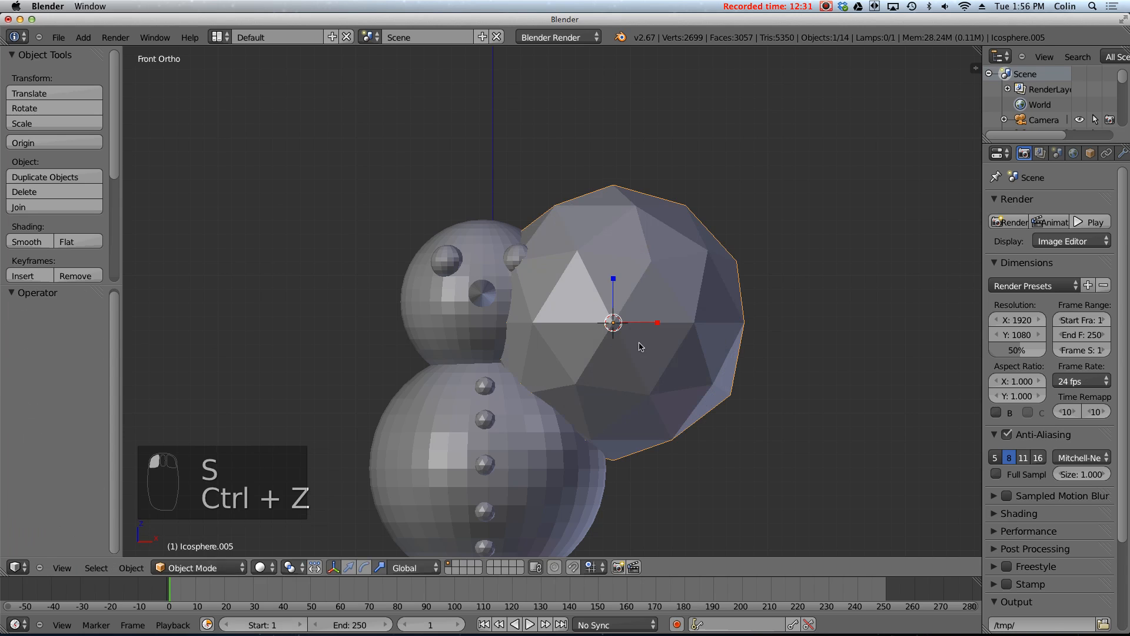
pyautogui.press('x')
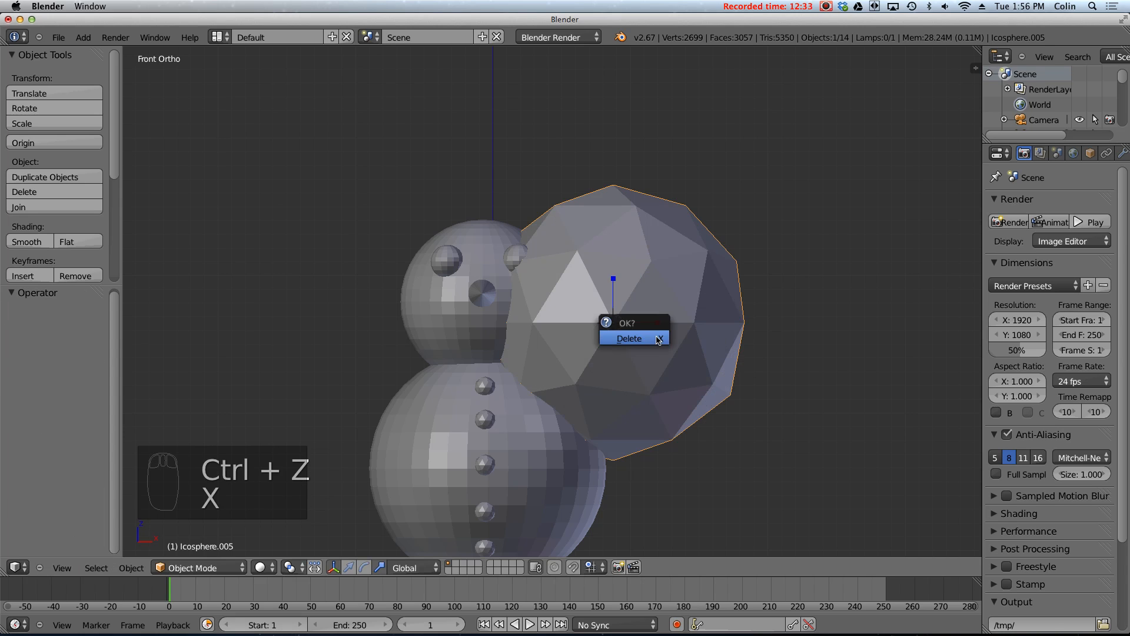
pyautogui.click(658, 340)
# - Add an icosphere at the 3D cursor beside the head
pyautogui.hotkey('shift', 'a')
pyautogui.moveTo(658, 340)
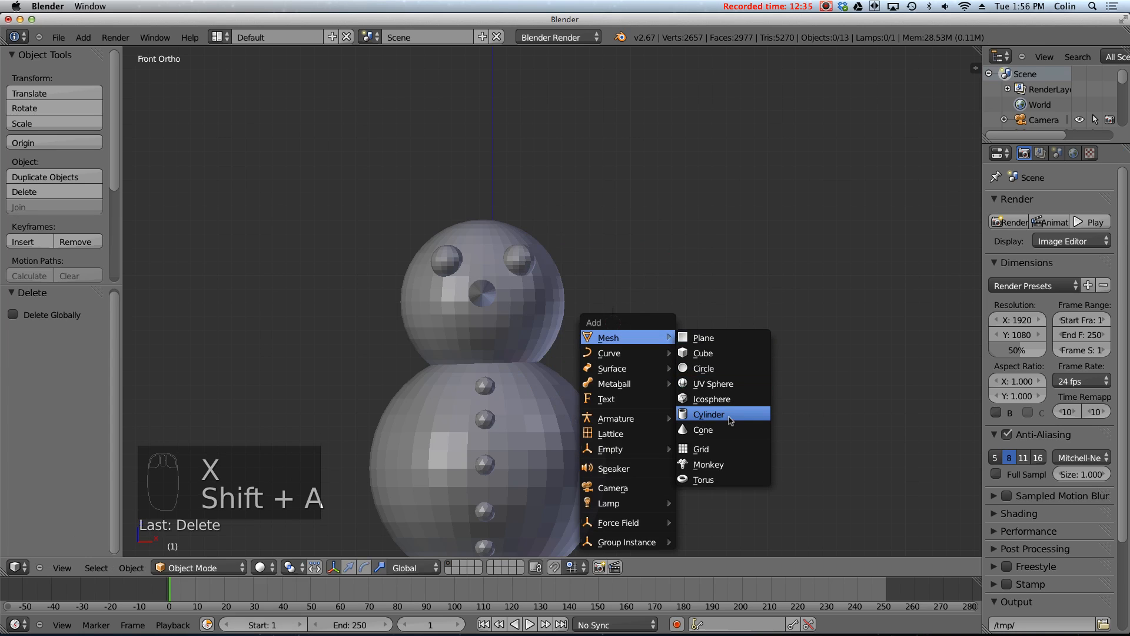
pyautogui.click(719, 399)
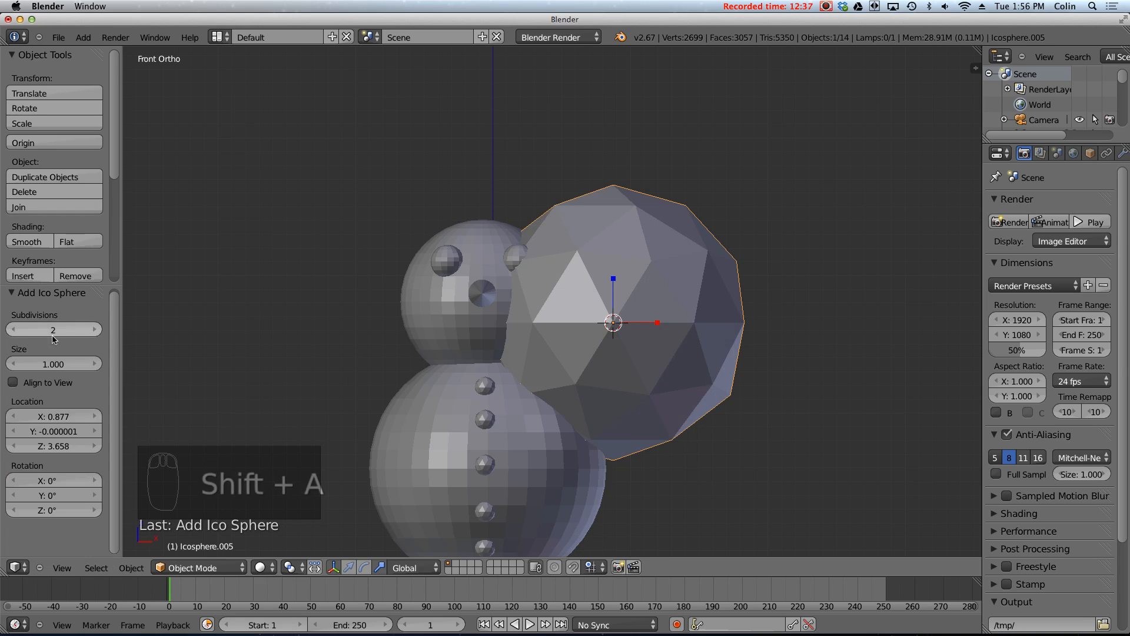
# - Scale the new icosphere to about 0.064 and move it below the nose, about -0.951 in X and -0.098 in Z
pyautogui.moveTo(60, 334)
pyautogui.mouseDown()
pyautogui.moveTo(76, 334)
pyautogui.moveTo(58, 333)
pyautogui.mouseUp()
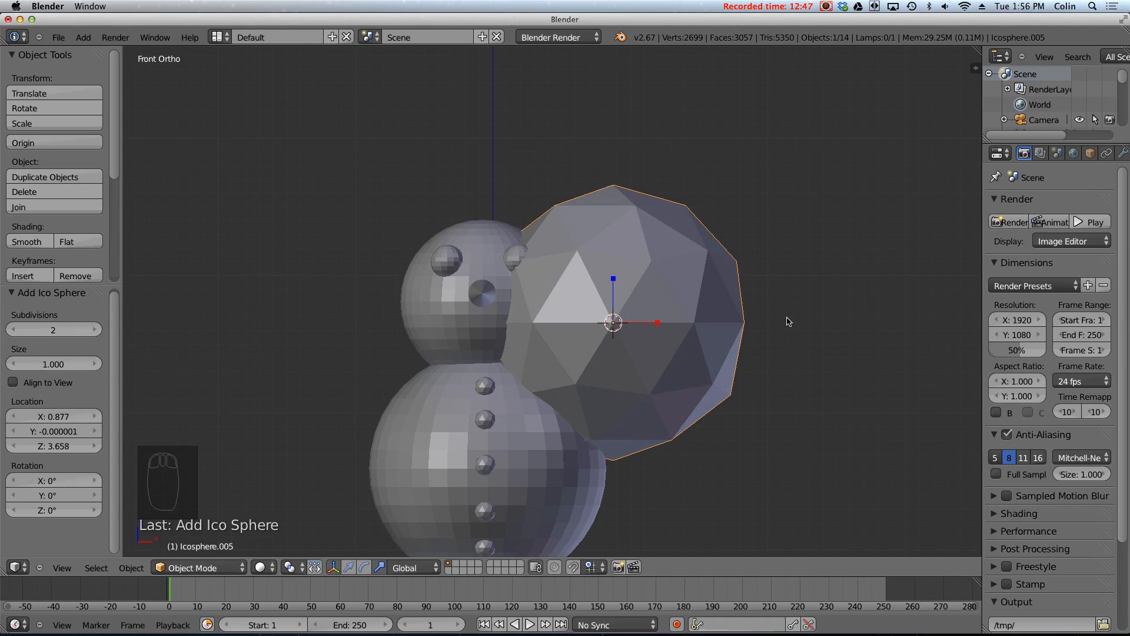
pyautogui.press('s')
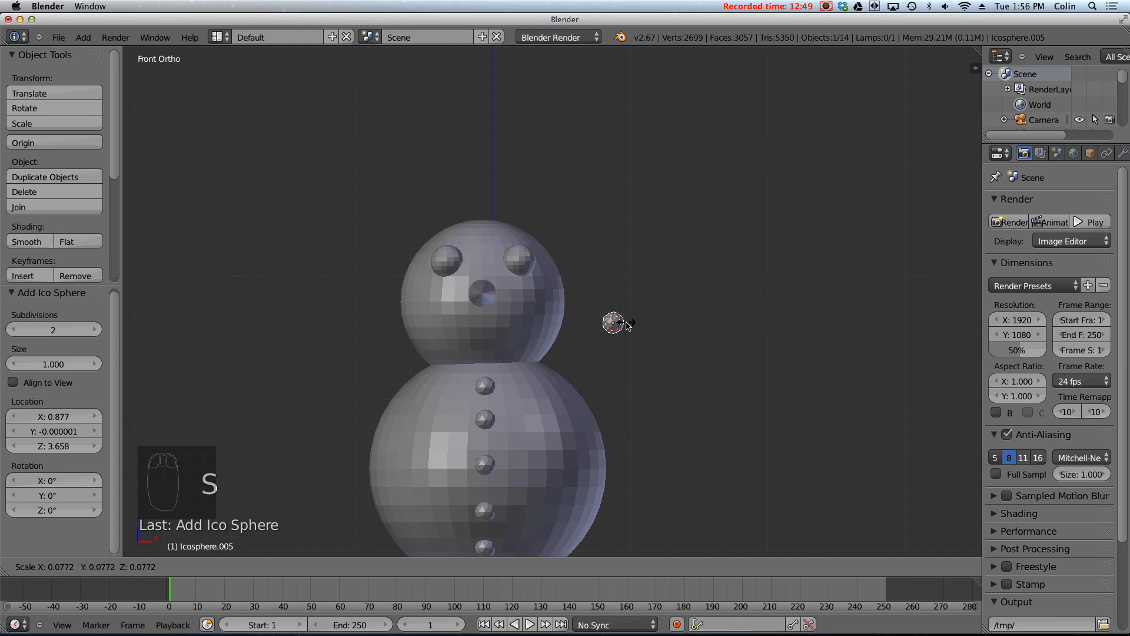
pyautogui.click(618, 322)
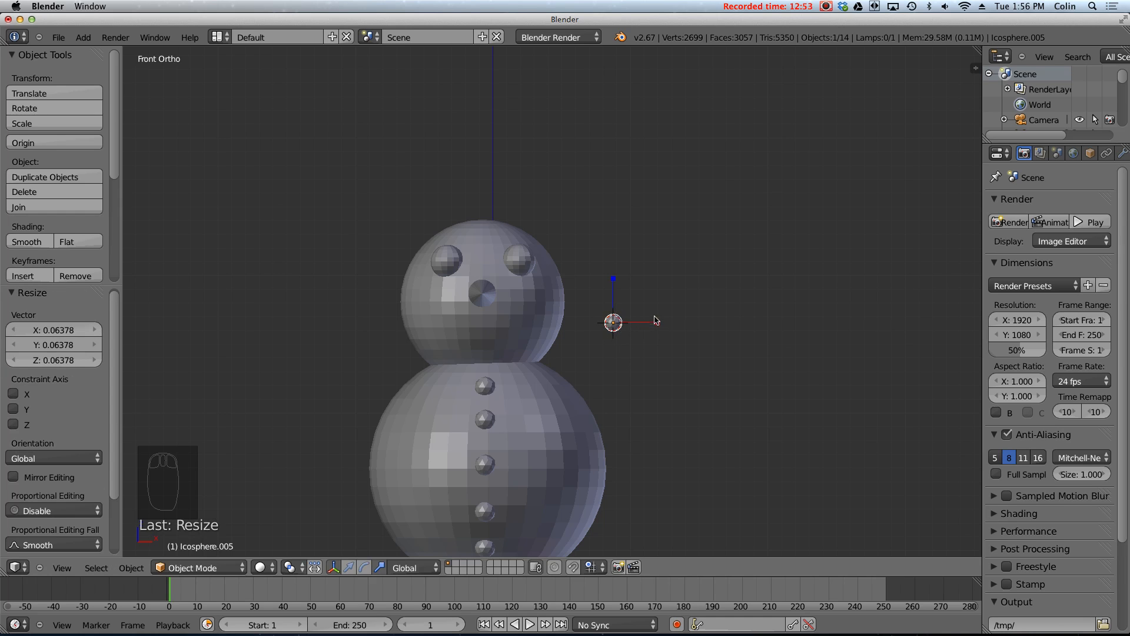
pyautogui.press('g')
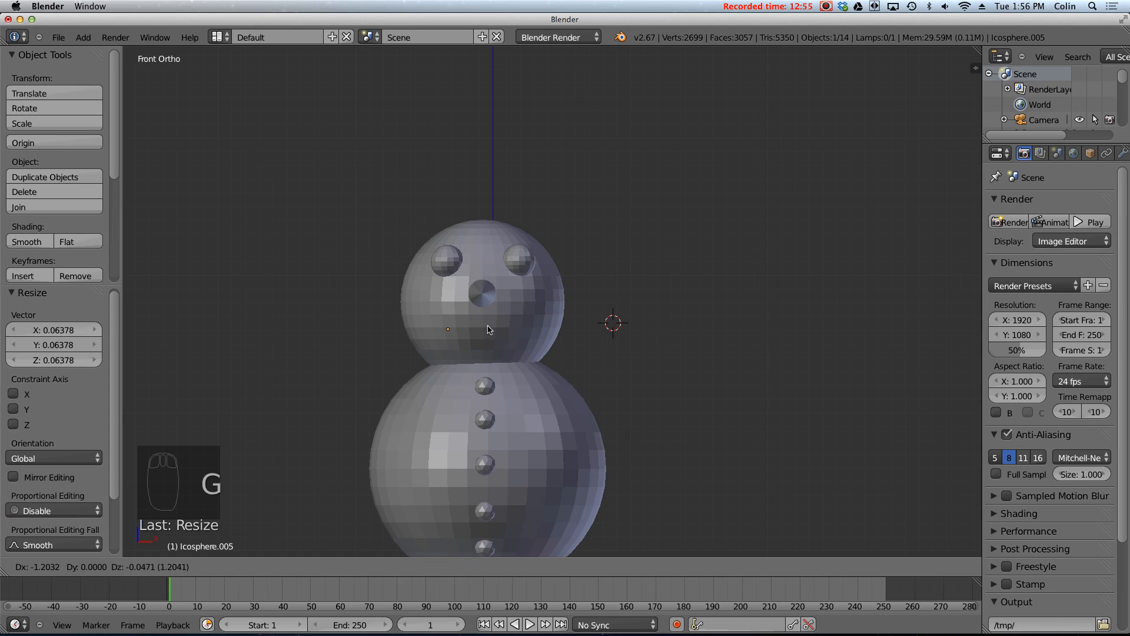
pyautogui.click(527, 336)
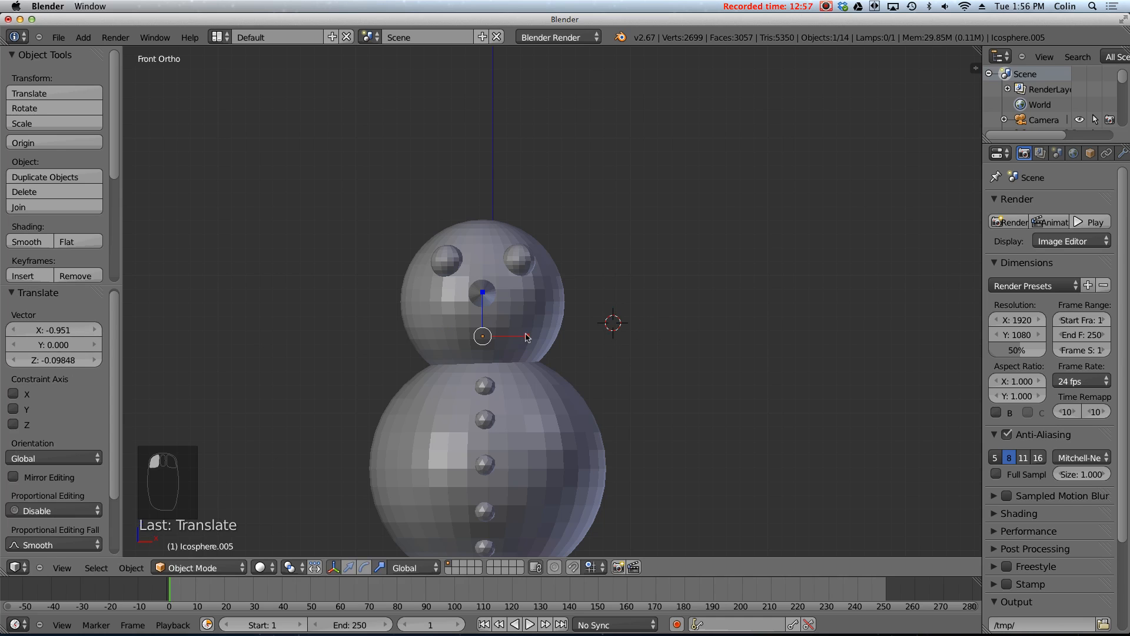
# - Move the small icosphere about -0.544 along Y onto the front surface of the head in the right view
pyautogui.press('KP_3')
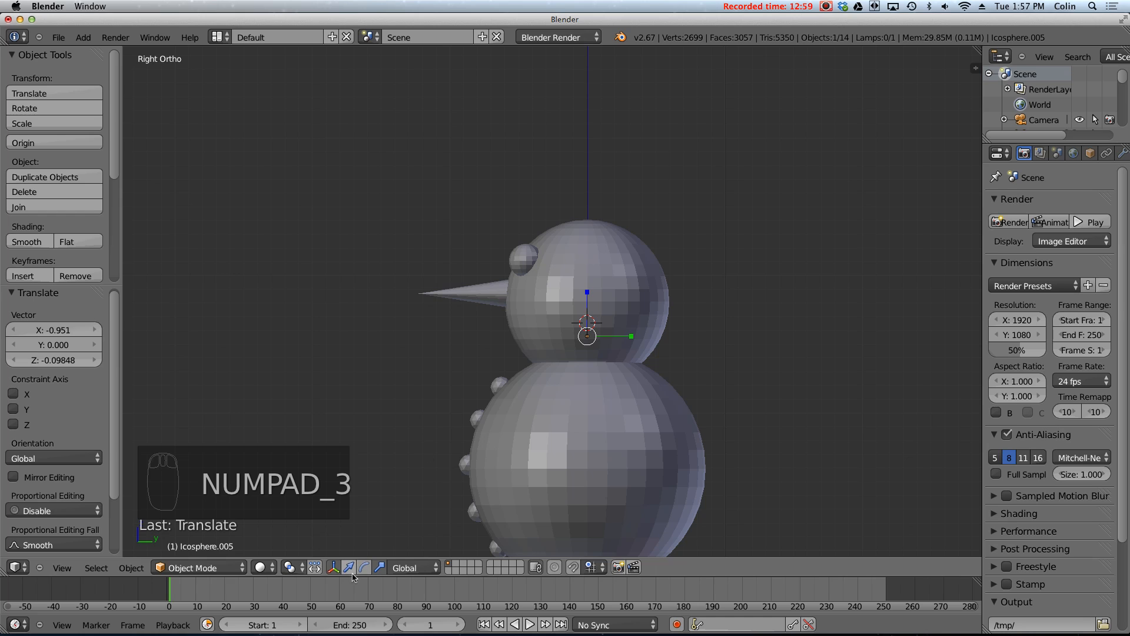
pyautogui.press('g')
pyautogui.press('y')
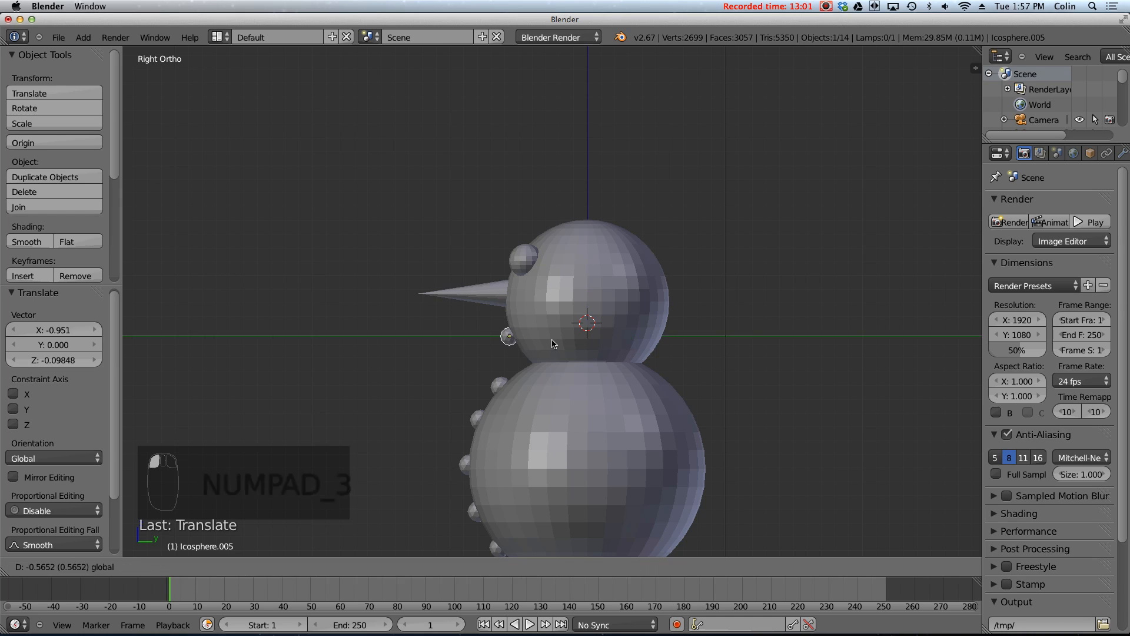
pyautogui.click(555, 344)
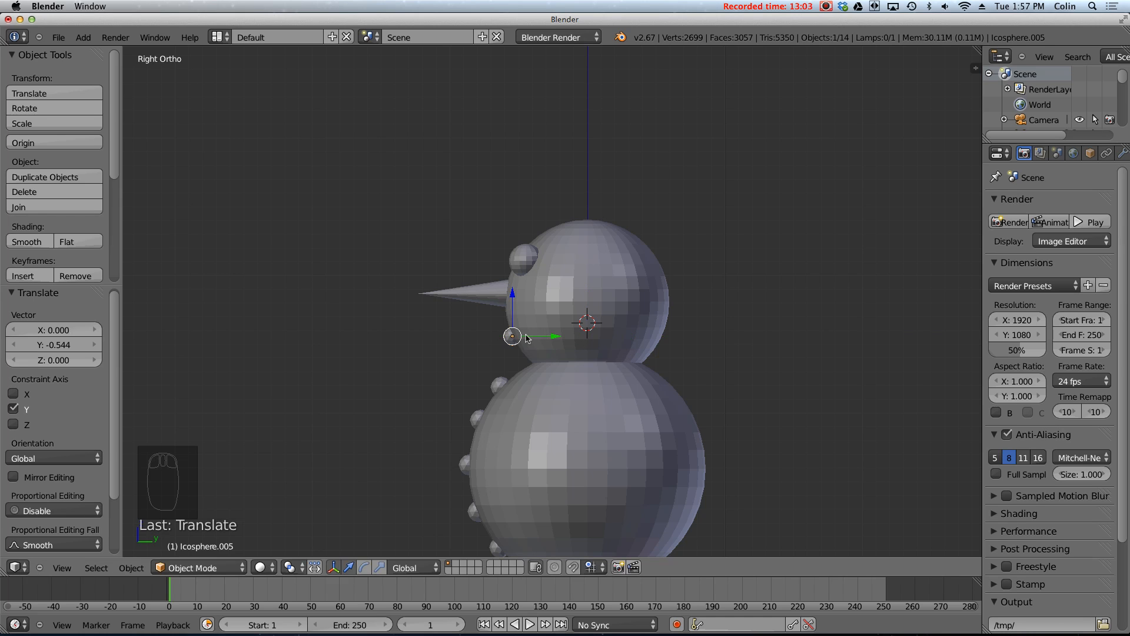
# - Duplicate the mouth icosphere in the front view, offsetting the copy about -0.219 in X and 0.042 in Z
pyautogui.moveTo(530, 337); pyautogui.dragTo(545, 344, button='middle')
pyautogui.press('KP_1')
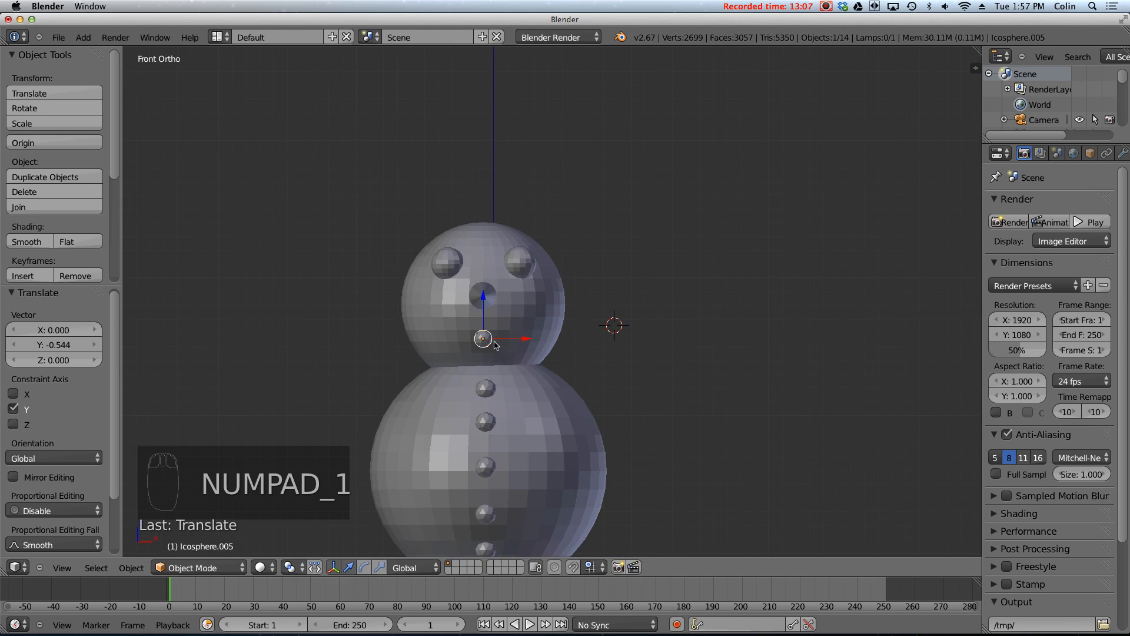
pyautogui.scroll(5, 483, 340)
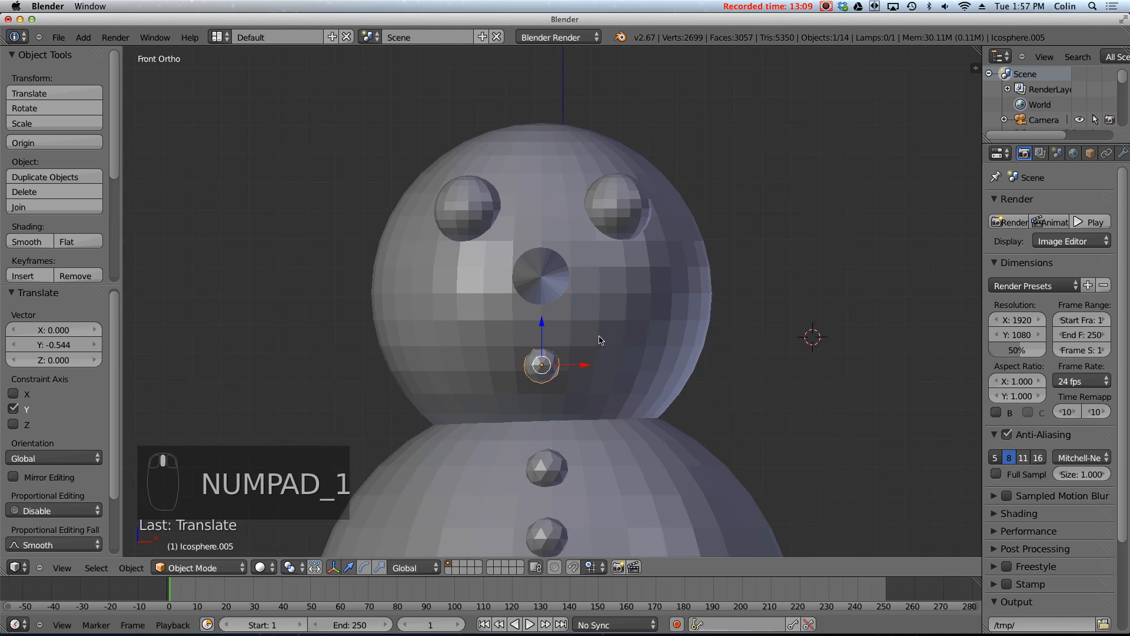
pyautogui.scroll(2, 569, 321)
pyautogui.hotkey('shift', 'd')
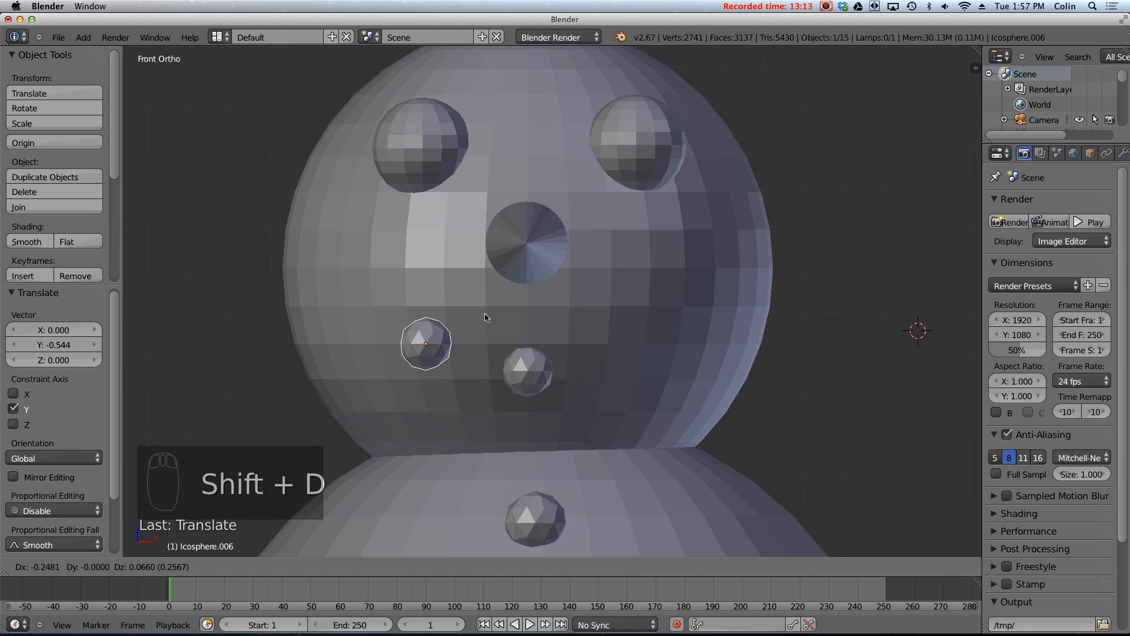
pyautogui.click(496, 328)
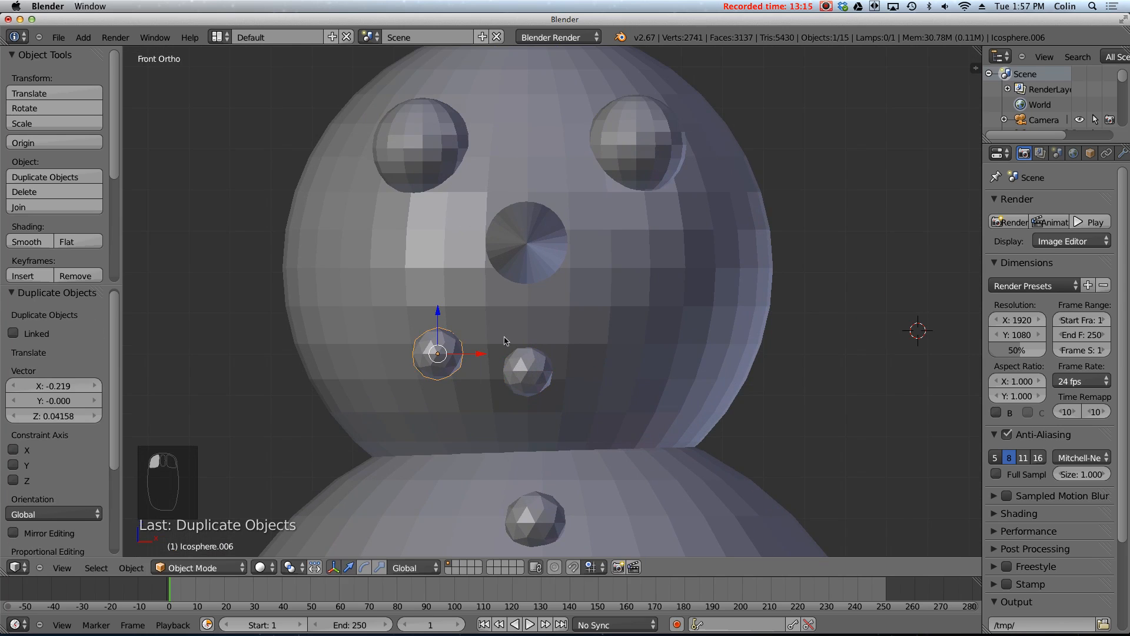
# - Duplicate that mouth piece about 0.456 along X to the opposite side of the central one
pyautogui.hotkey('shift', 'f')
pyautogui.press('Escape')
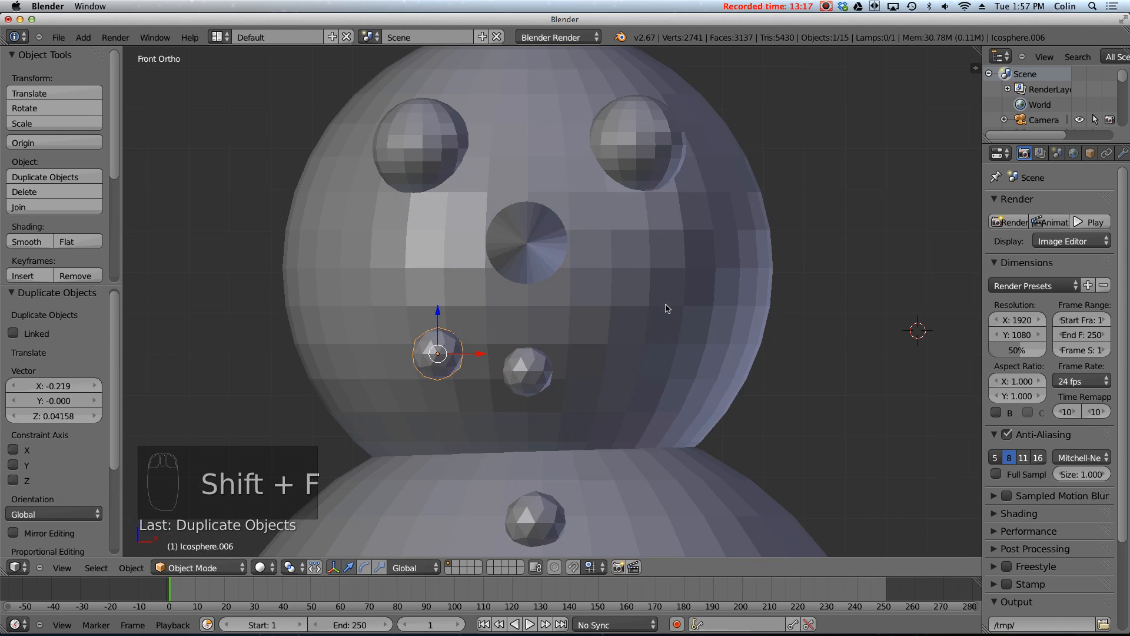
pyautogui.hotkey('shift', 'd')
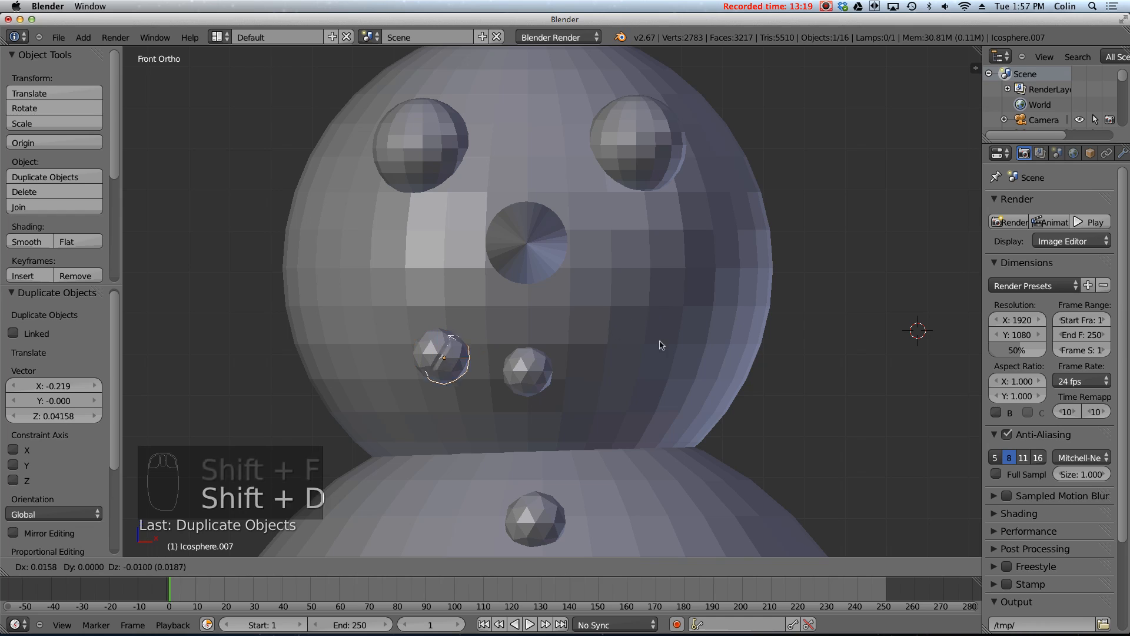
pyautogui.click(800, 331)
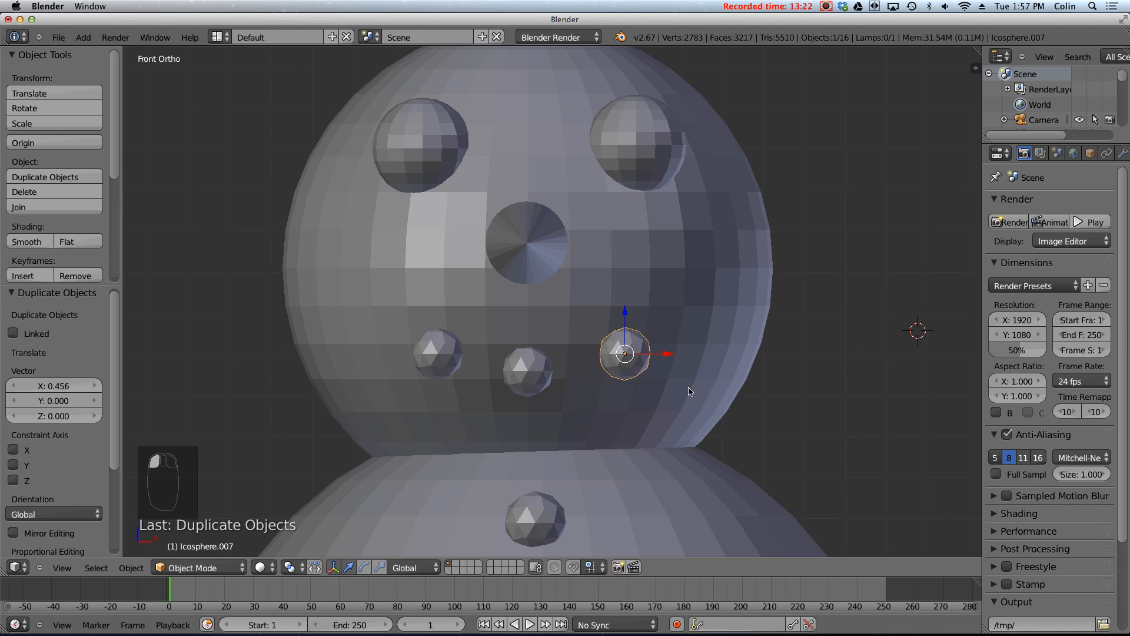
# - Select both side mouth icospheres and move them about 0.046 along Y into the head in the right view
pyautogui.rightClick(447, 354)
pyautogui.rightClick(634, 348)
pyautogui.keyDown('shift'); pyautogui.rightClick(443, 354); pyautogui.keyUp('shift')
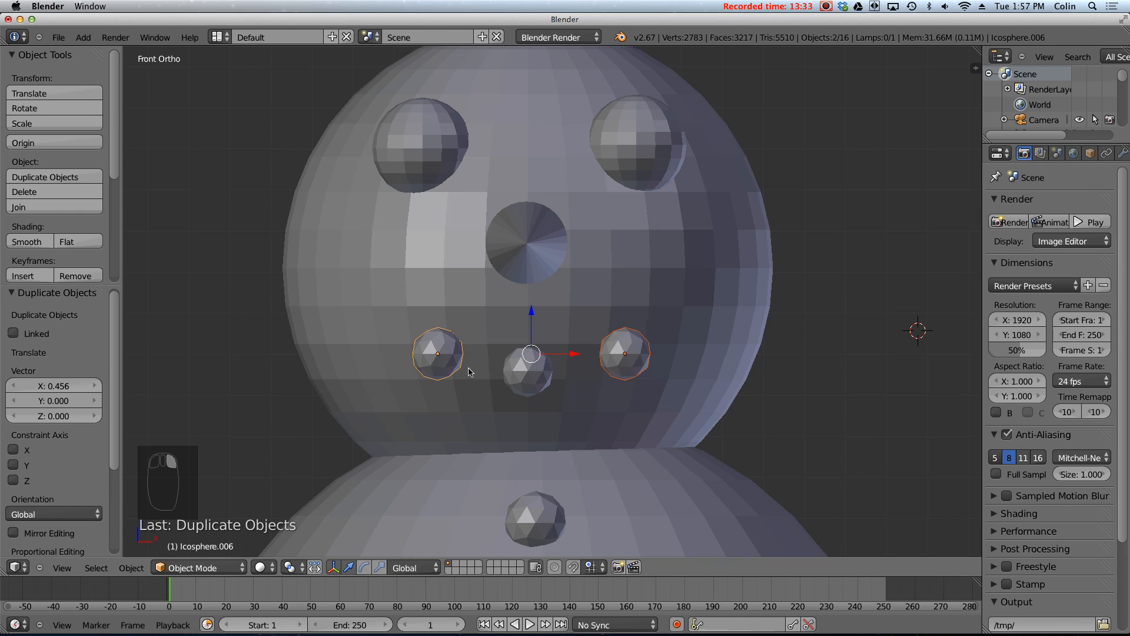
pyautogui.press('KP_3')
pyautogui.moveTo(707, 355); pyautogui.dragTo(727, 370)
# - Duplicate the side mouth icosphere on the negative X side, offsetting the copy about -0.152 in X and 0.116 in Z
pyautogui.press('KP_1')
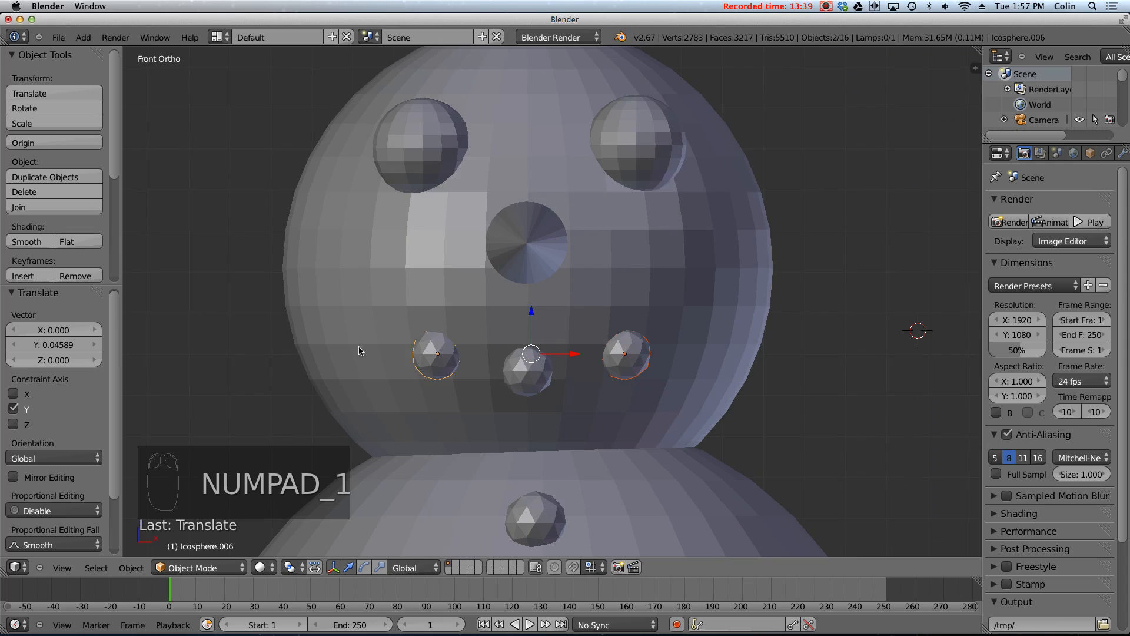
pyautogui.rightClick(433, 360)
pyautogui.hotkey('shift', 'd')
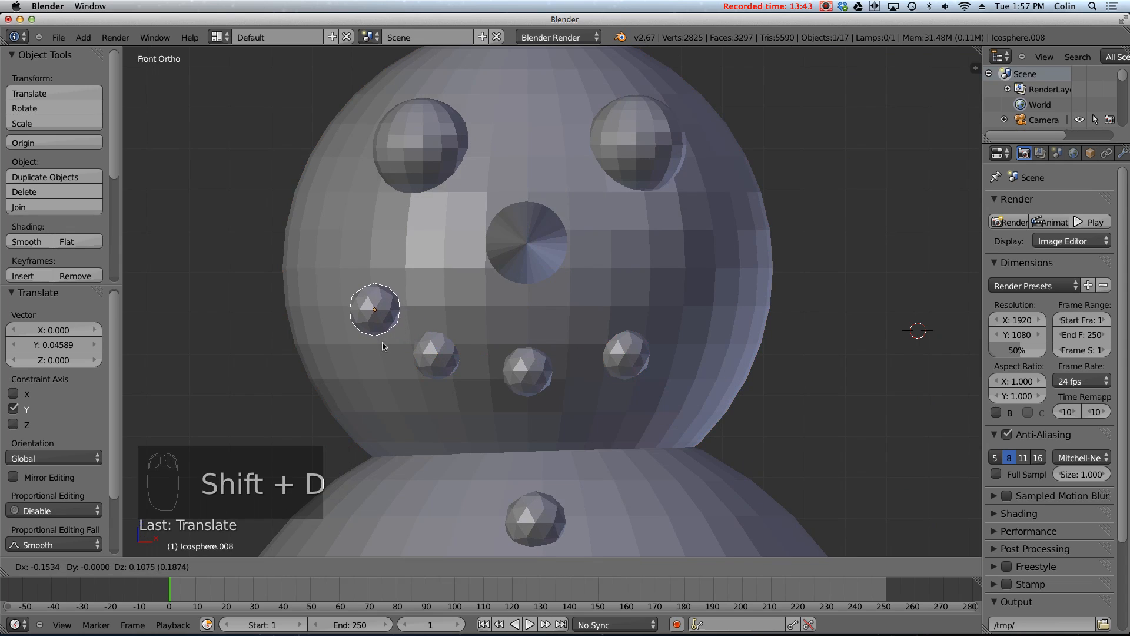
pyautogui.click(382, 337)
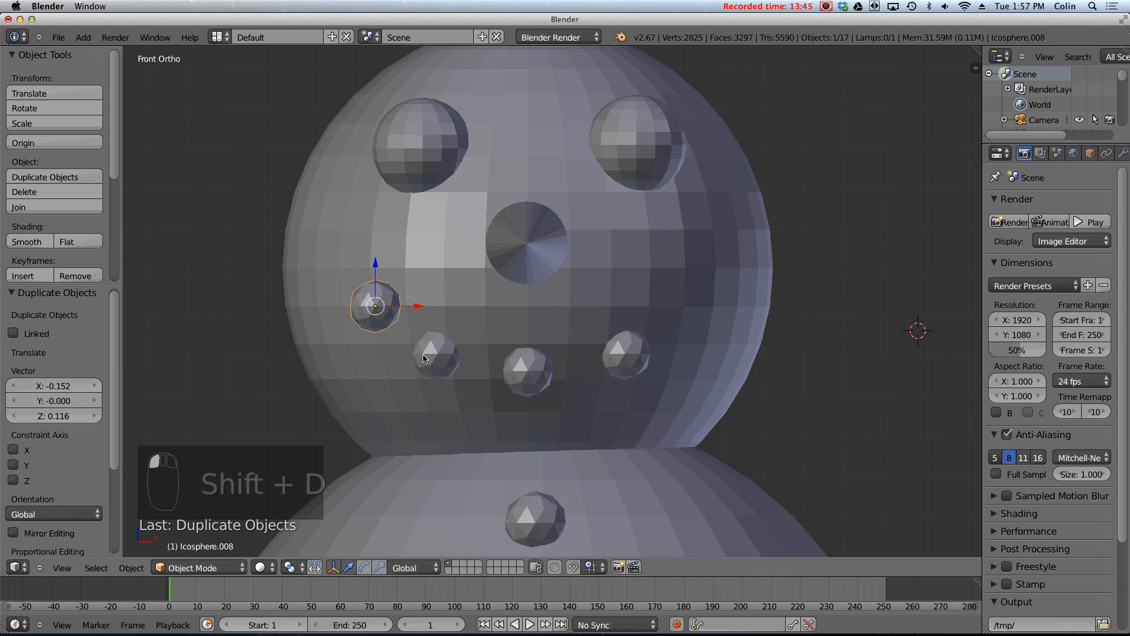
# - Duplicate the outer mouth icosphere about 0.761 in X to the opposite corner and lower the copy about 0.009 in Z
pyautogui.hotkey('shift', 'd')
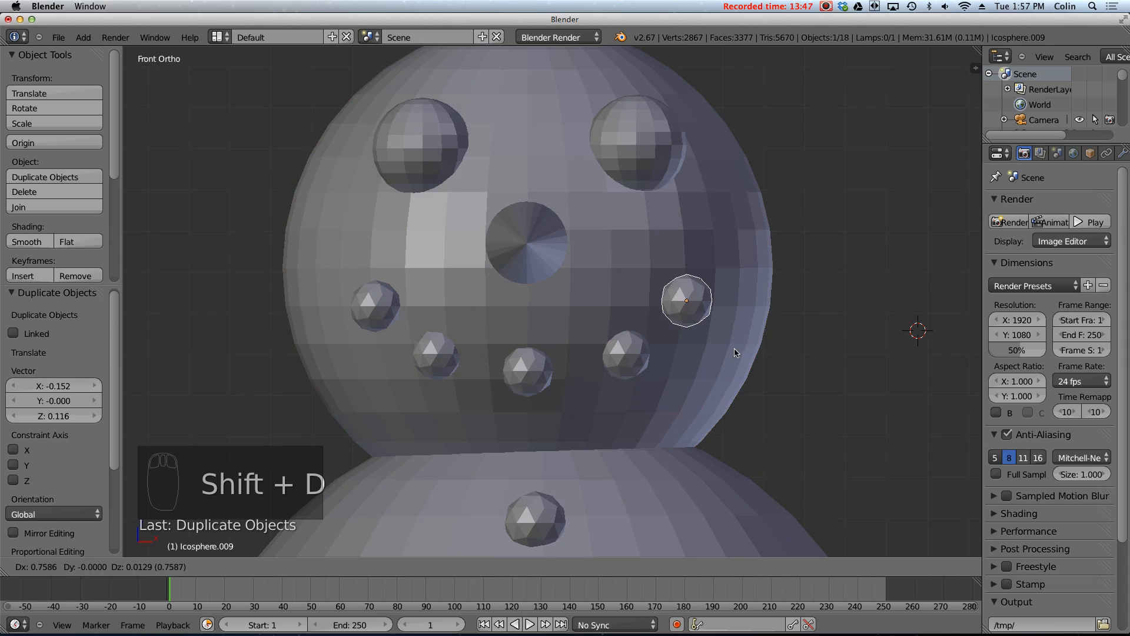
pyautogui.click(736, 350)
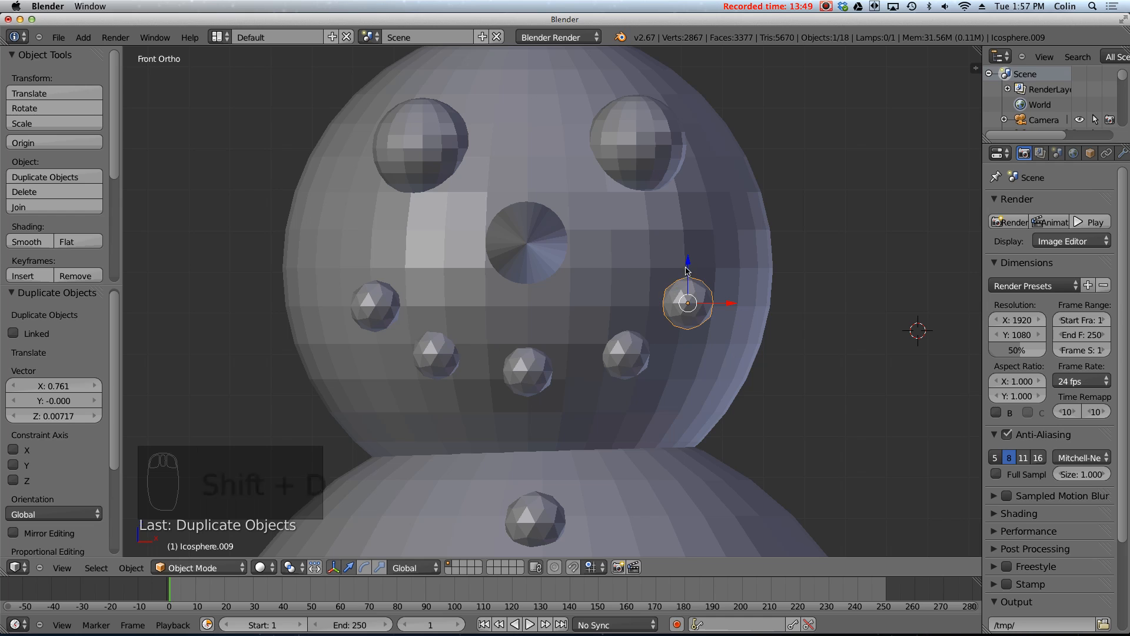
pyautogui.moveTo(685, 268); pyautogui.dragTo(686, 271)
# - Select both outer mouth icospheres and move them about 0.046 along Y into the head in the right view
pyautogui.keyDown('shift'); pyautogui.rightClick(391, 303); pyautogui.keyUp('shift')
pyautogui.press('KP_3')
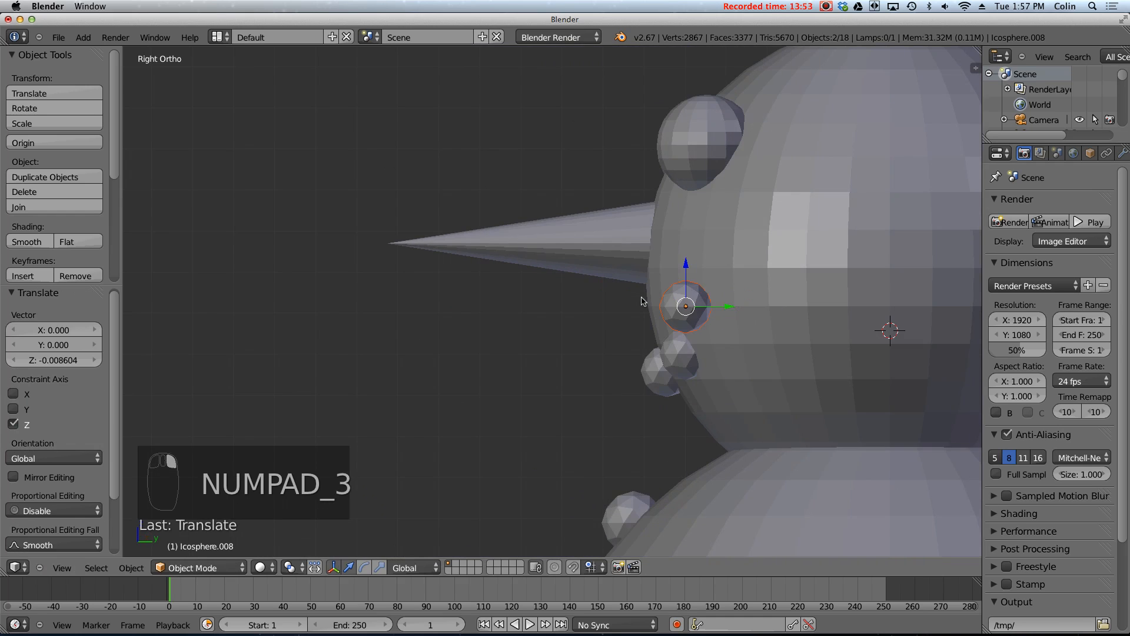
pyautogui.moveTo(732, 310); pyautogui.dragTo(749, 309)
pyautogui.moveTo(506, 308); pyautogui.dragTo(700, 323, button='middle')
pyautogui.scroll(-3, 639, 333)
pyautogui.scroll(-2, 640, 336)
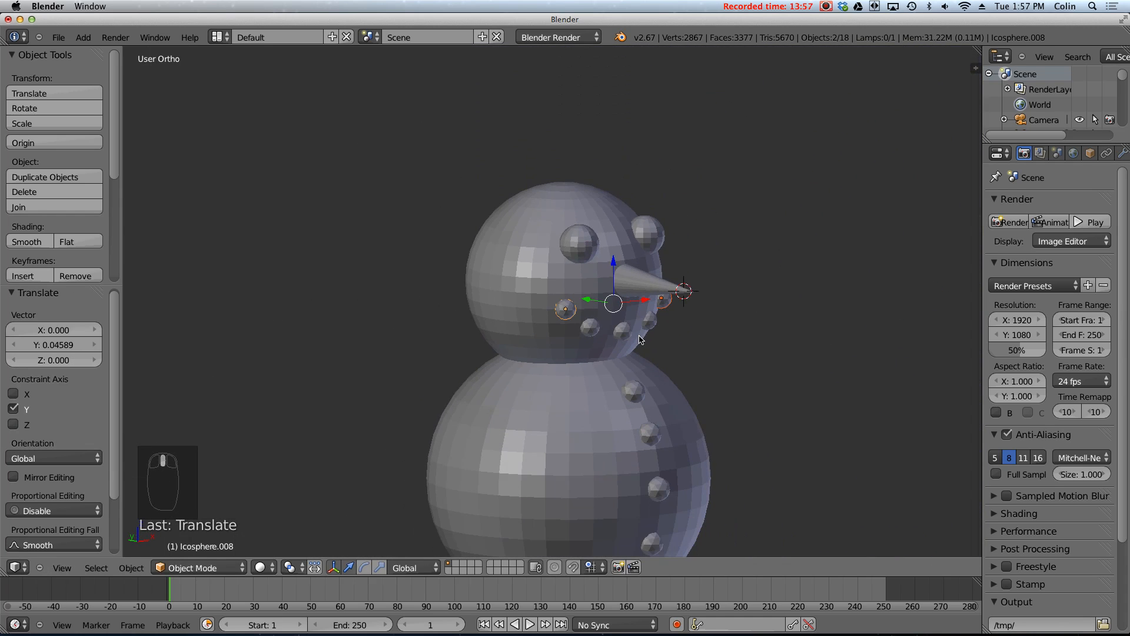
# - Place the 3D cursor above and beside the head at about X 0.935, Z 4.874 and add a cylinder there
pyautogui.press('KP_1')
pyautogui.keyDown('shift'); pyautogui.moveTo(592, 212); pyautogui.dragTo(377, 258, button='middle'); pyautogui.keyUp('shift')
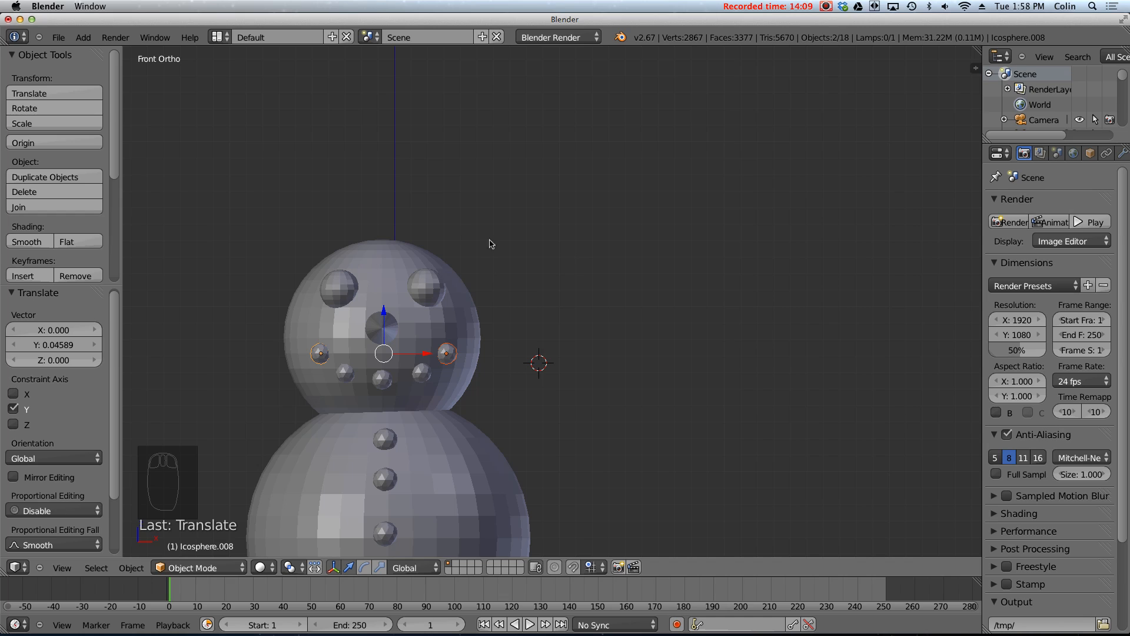
pyautogui.click(548, 162)
pyautogui.hotkey('shift', 'a')
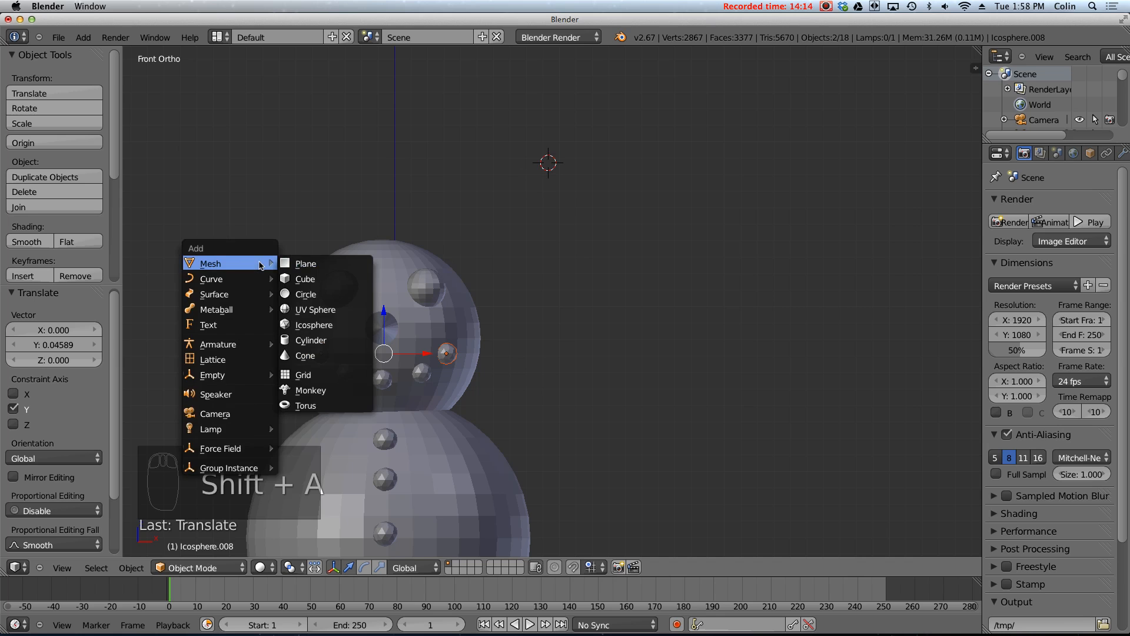
pyautogui.click(311, 339)
pyautogui.scroll(-4, 617, 182)
pyautogui.moveTo(618, 183); pyautogui.dragTo(765, 164, button='middle')
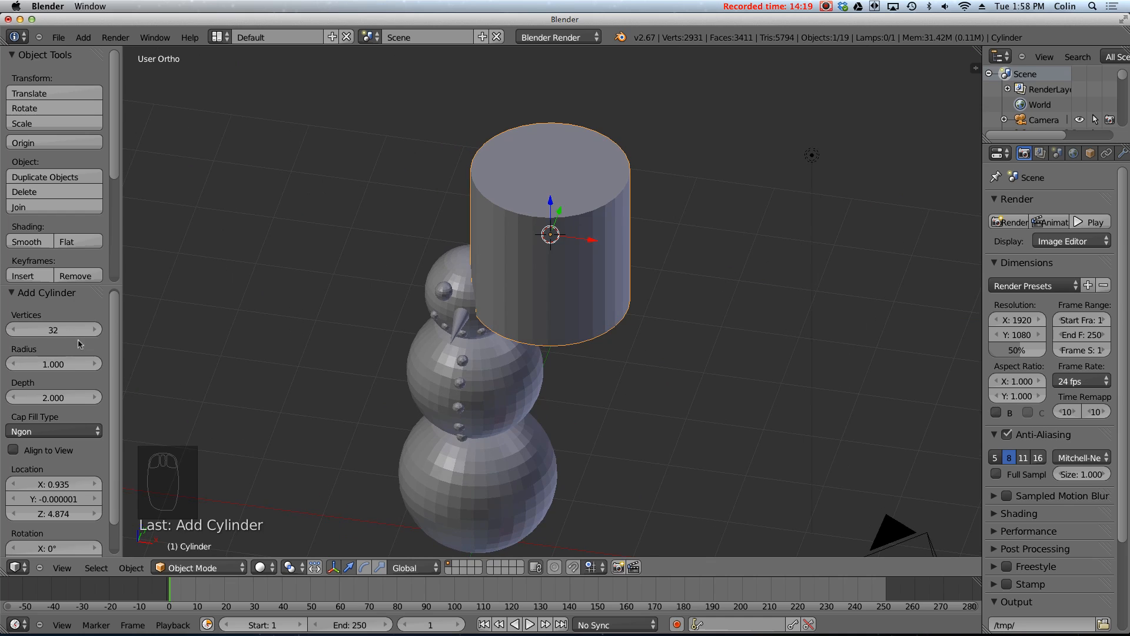
# - Try 33 vertices for the cylinder and set the count back to 32
pyautogui.moveTo(74, 331); pyautogui.dragTo(104, 335)
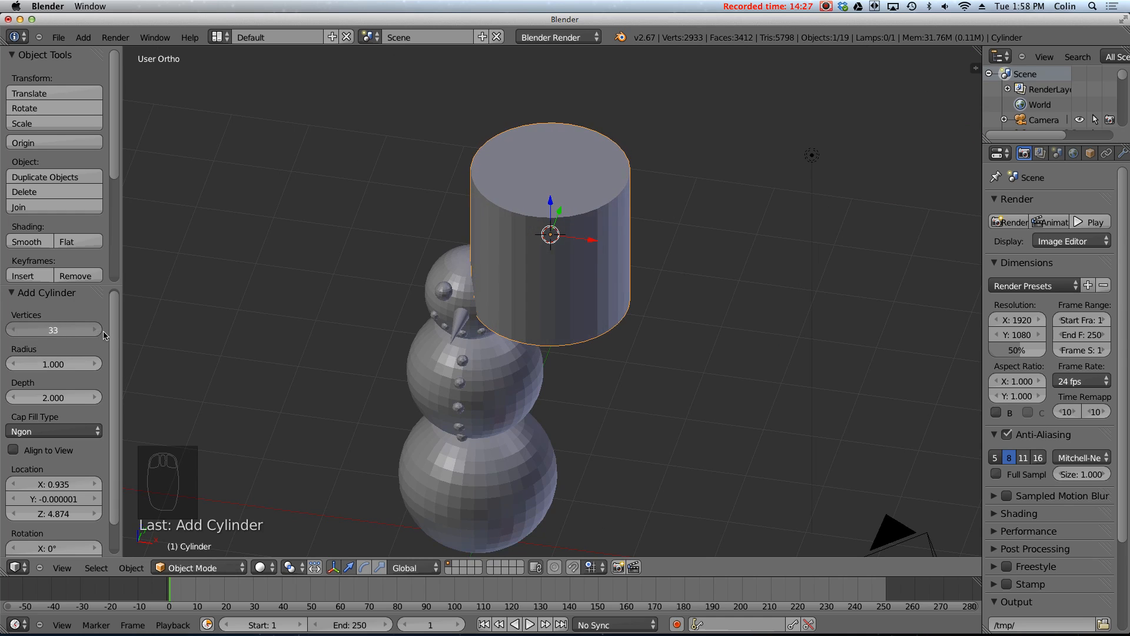
pyautogui.click(58, 334)
pyautogui.write('3')
pyautogui.press('Return')
# - Scale the cylinder to about 0.344 in the front view and stretch it along Z by about 1.334
pyautogui.press('KP_1')
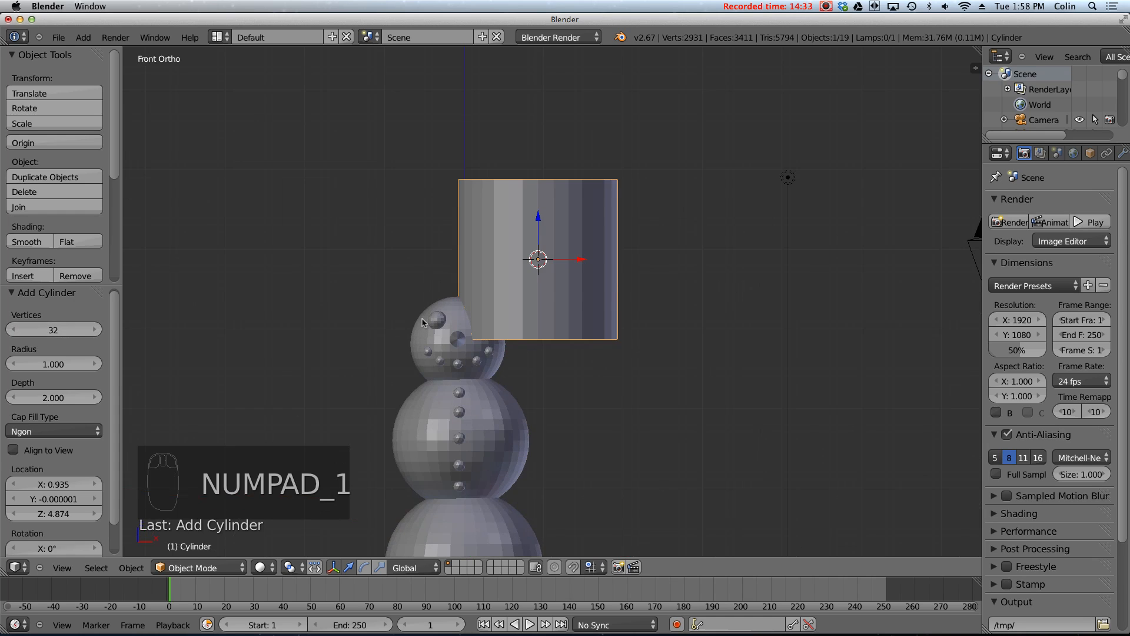
pyautogui.press('s')
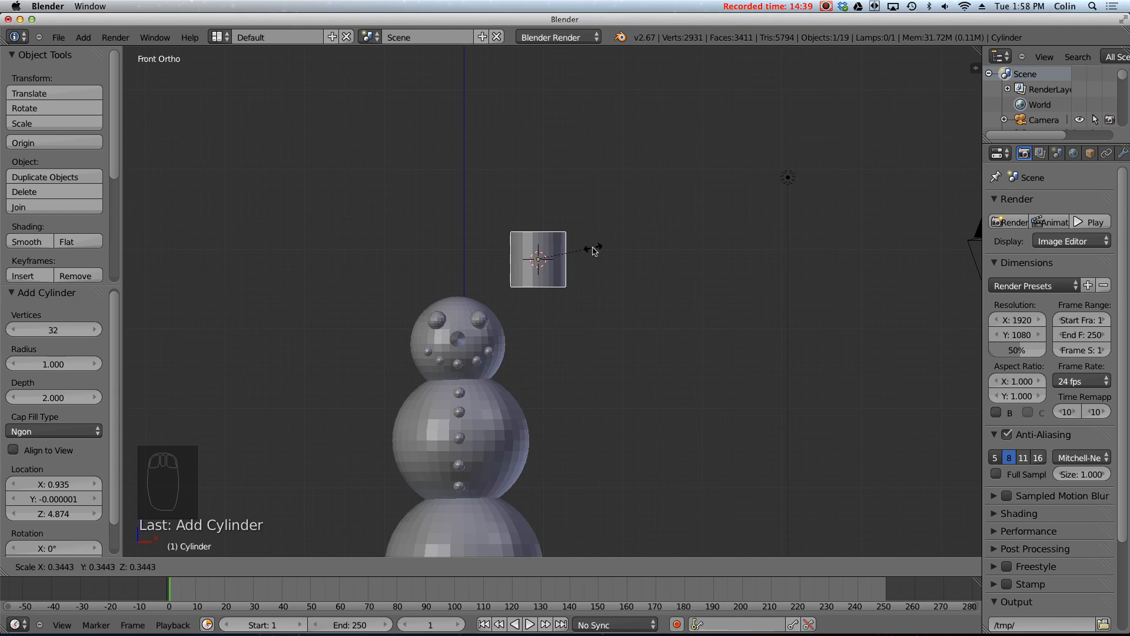
pyautogui.click(593, 250)
pyautogui.click(381, 567)
pyautogui.moveTo(539, 217)
pyautogui.mouseDown()
pyautogui.moveTo(539, 191)
pyautogui.moveTo(540, 212)
pyautogui.moveTo(540, 202)
pyautogui.mouseUp()
# - Move the cylinder onto the top of the head as a hat, about -1.021 in X and -0.111 in Z
pyautogui.press('g')
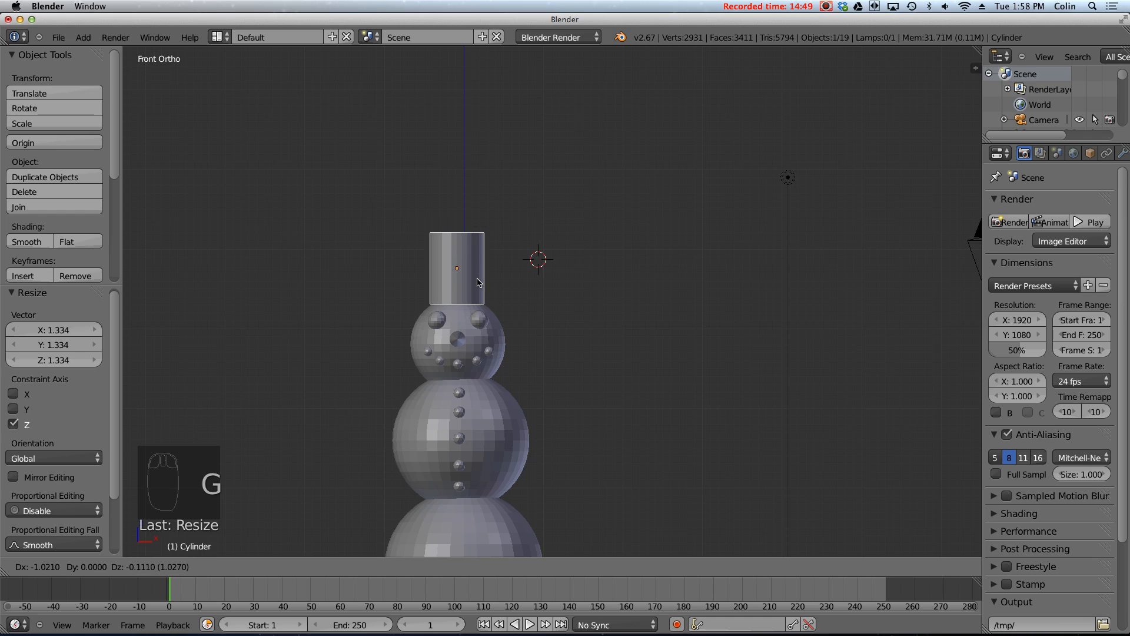
pyautogui.click(478, 281)
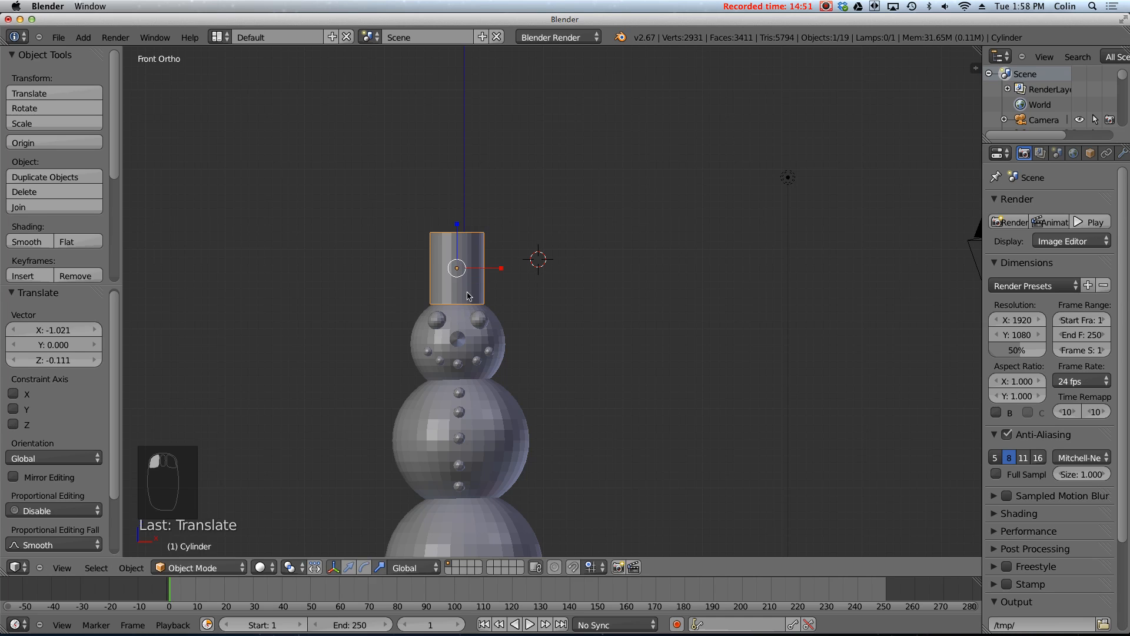
pyautogui.scroll(1, 468, 296)
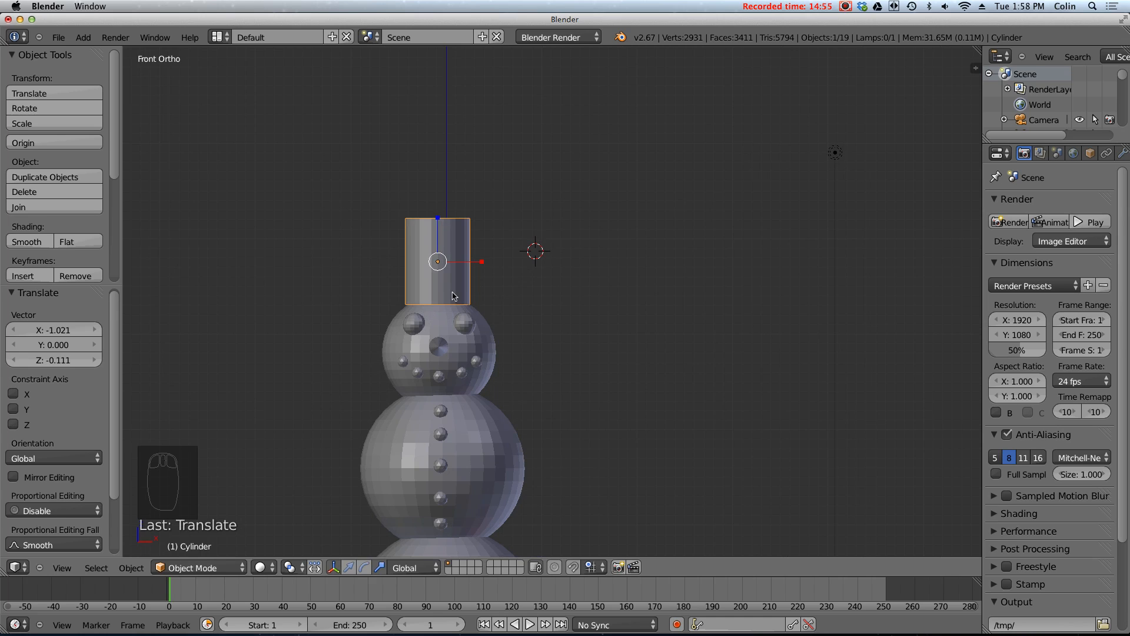
# - Duplicate the hat cylinder, place the copy about 1.141 away in X and 0.055 in Z, and scale it by about 1.469
pyautogui.hotkey('shift', 'd')
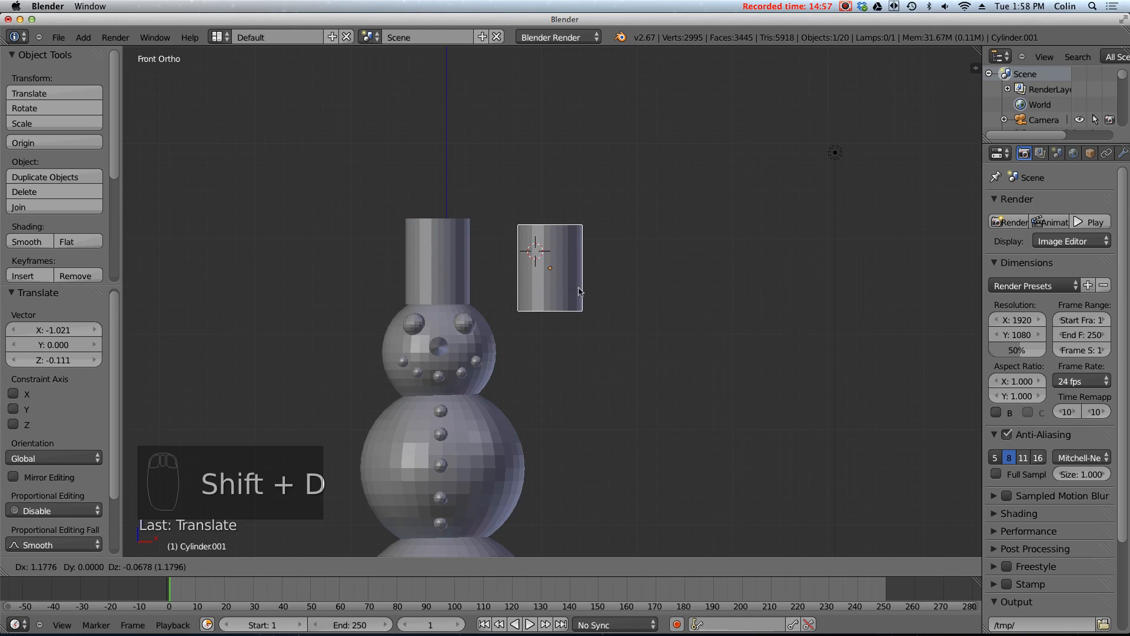
pyautogui.click(569, 282)
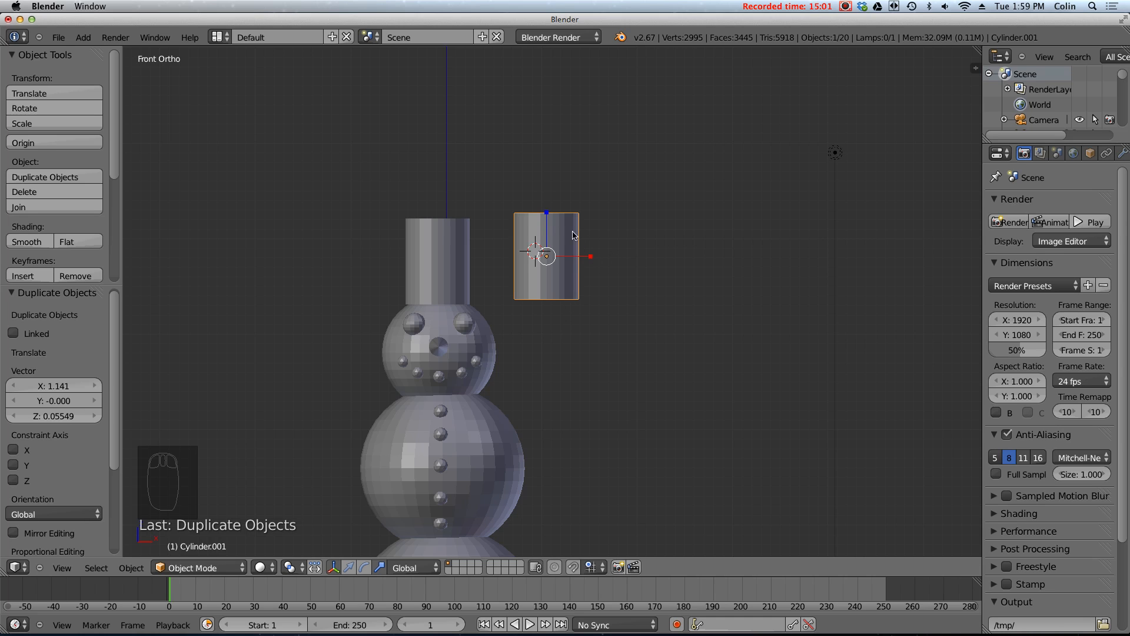
pyautogui.press('KP_7')
pyautogui.press('s')
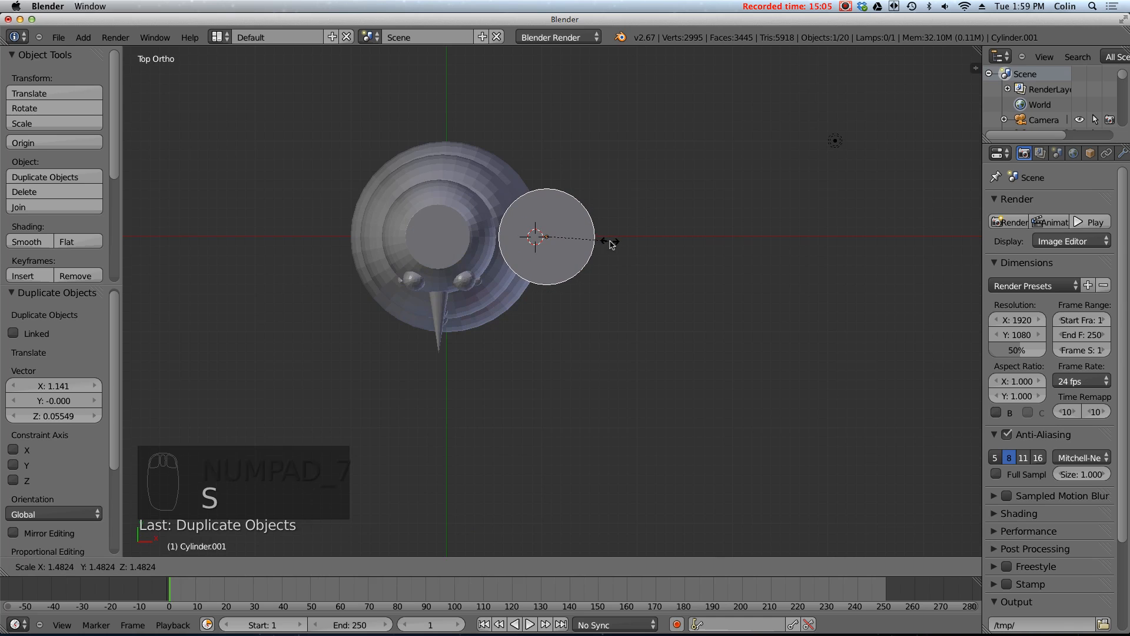
pyautogui.click(611, 244)
# - Flatten the copy along Z to about 0.08 and move it about -1.153 in X and -0.506 in Z to the hat's base as a brim
pyautogui.press('KP_1')
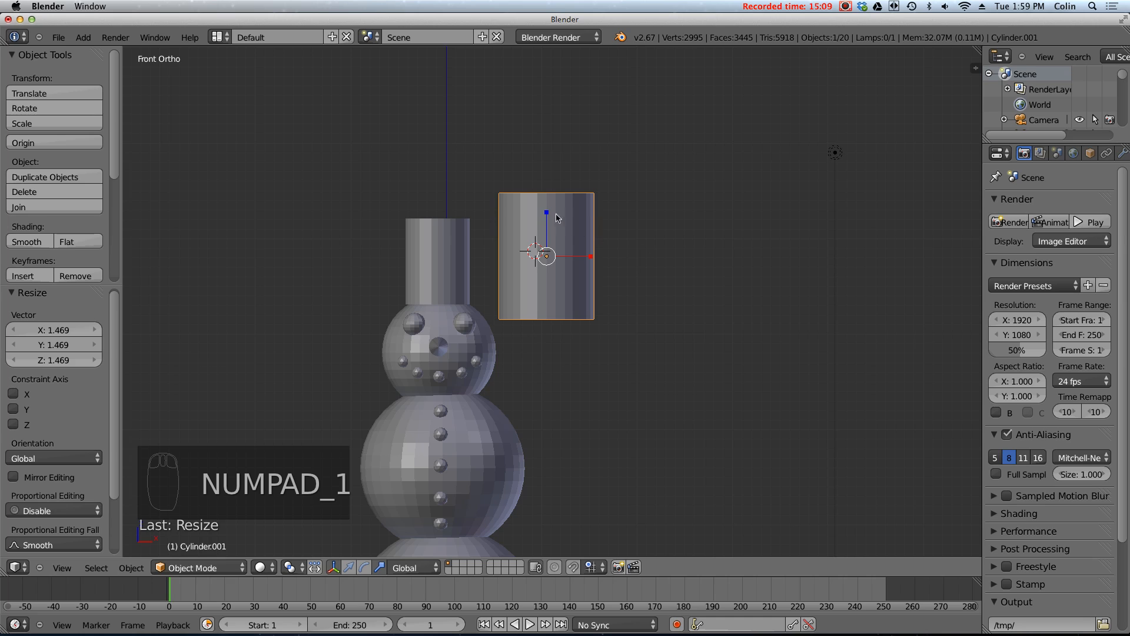
pyautogui.moveTo(548, 213); pyautogui.dragTo(543, 255)
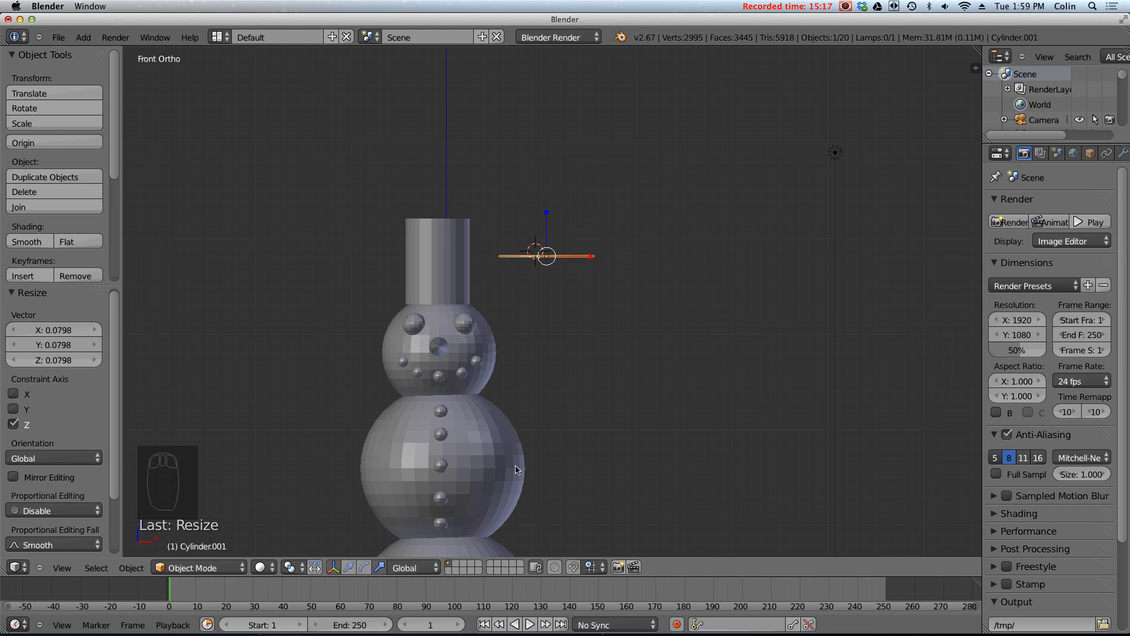
pyautogui.press('g')
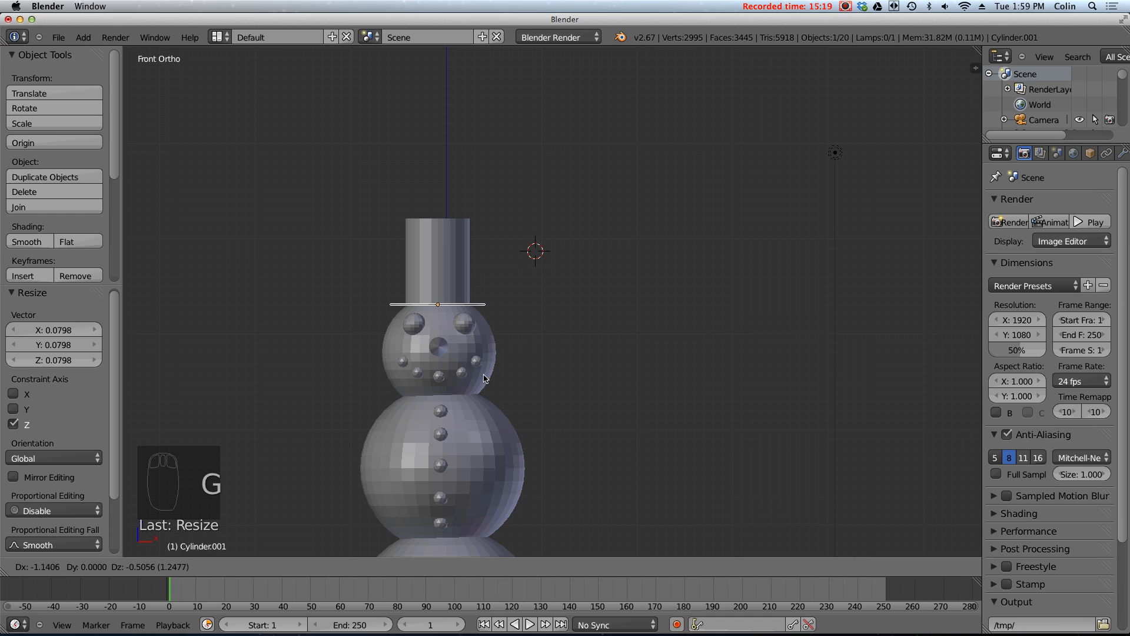
pyautogui.click(483, 378)
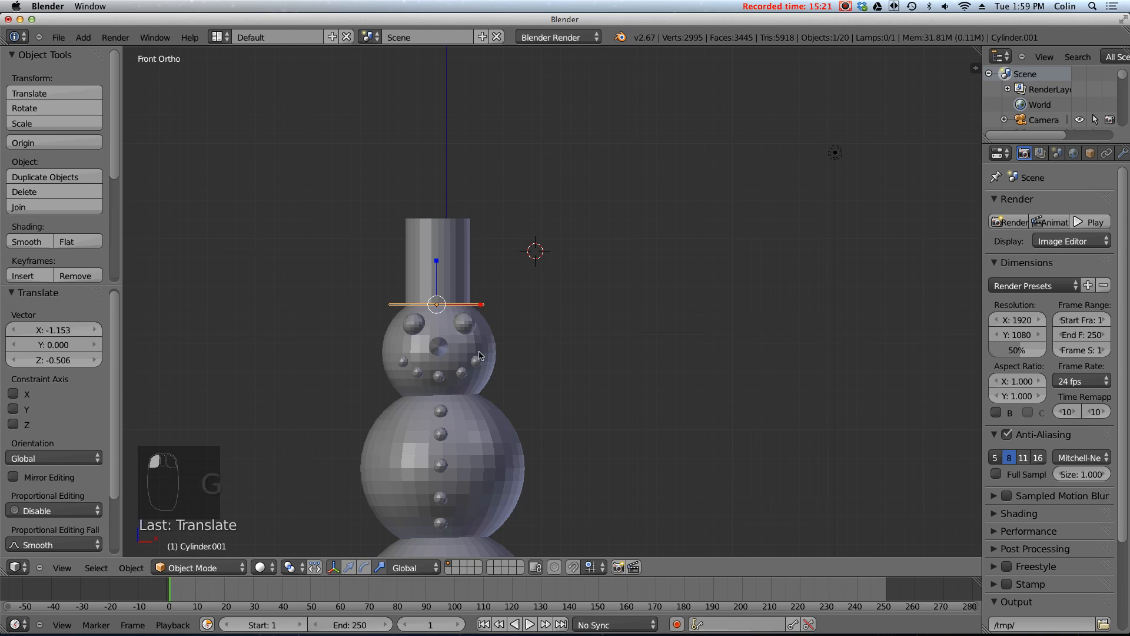
# - Nudge the brim about 0.012 in X in the top view to centre it on the hat
pyautogui.press('KP_7')
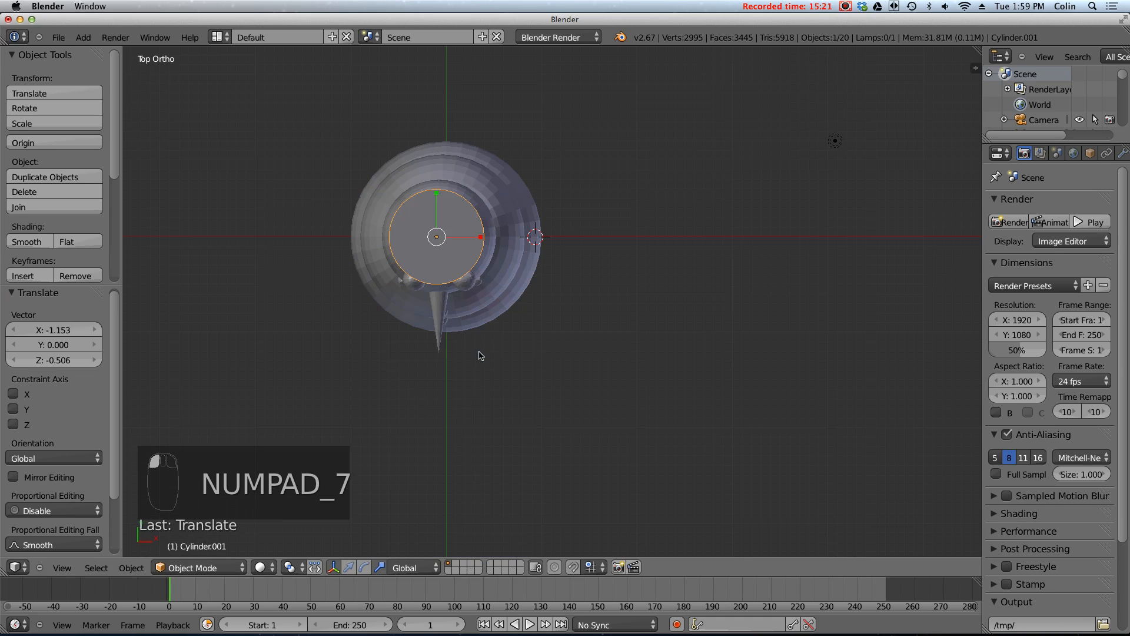
pyautogui.press('g')
pyautogui.click(465, 238)
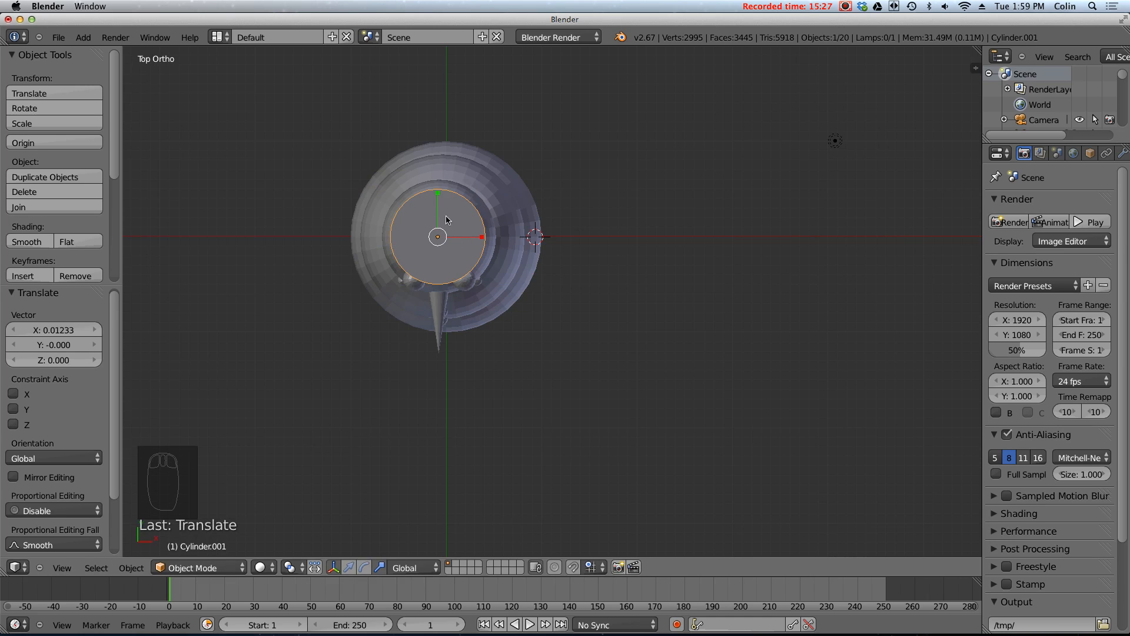
# - Display the scene in wireframe and shift the brim about 0.021 in X from the top view
pyautogui.scroll(2, 337, 180)
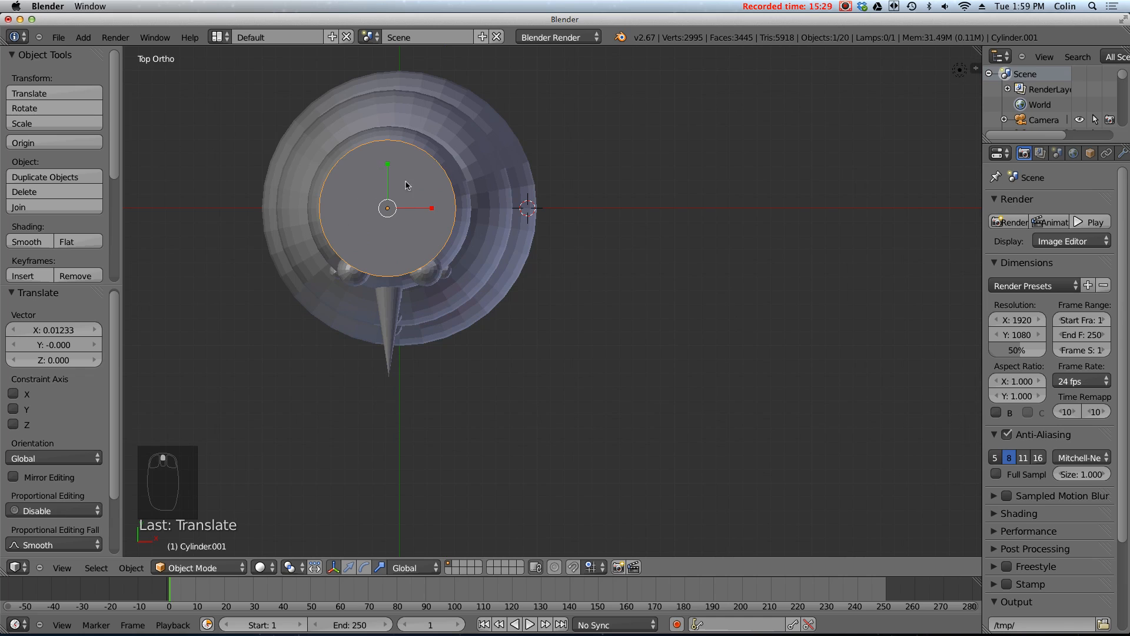
pyautogui.press('z')
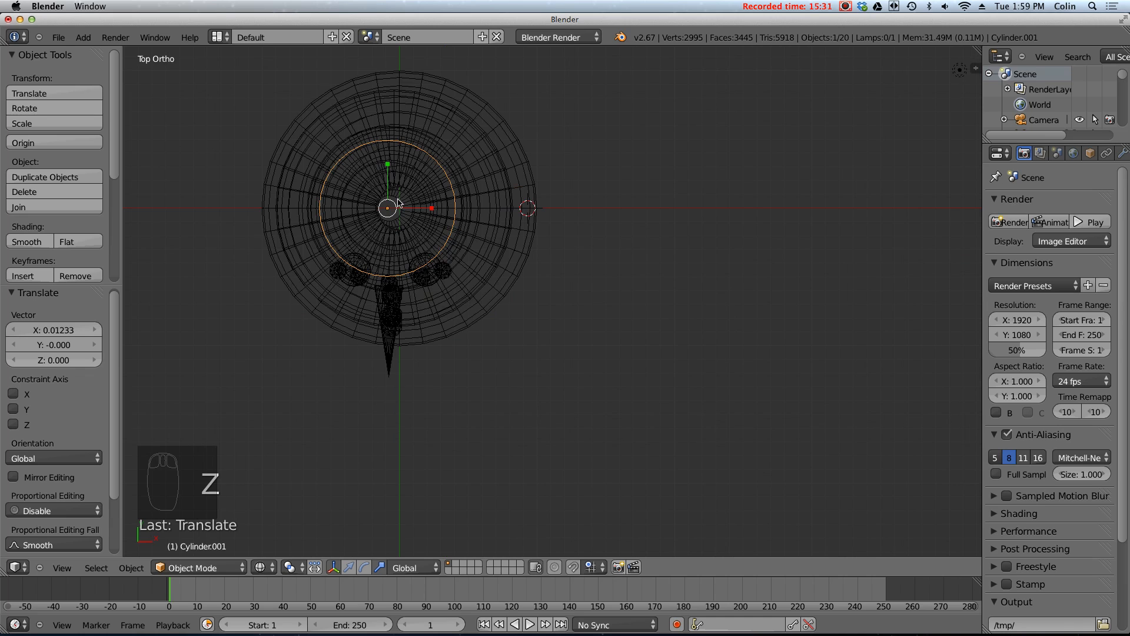
pyautogui.press('z')
pyautogui.press('z')
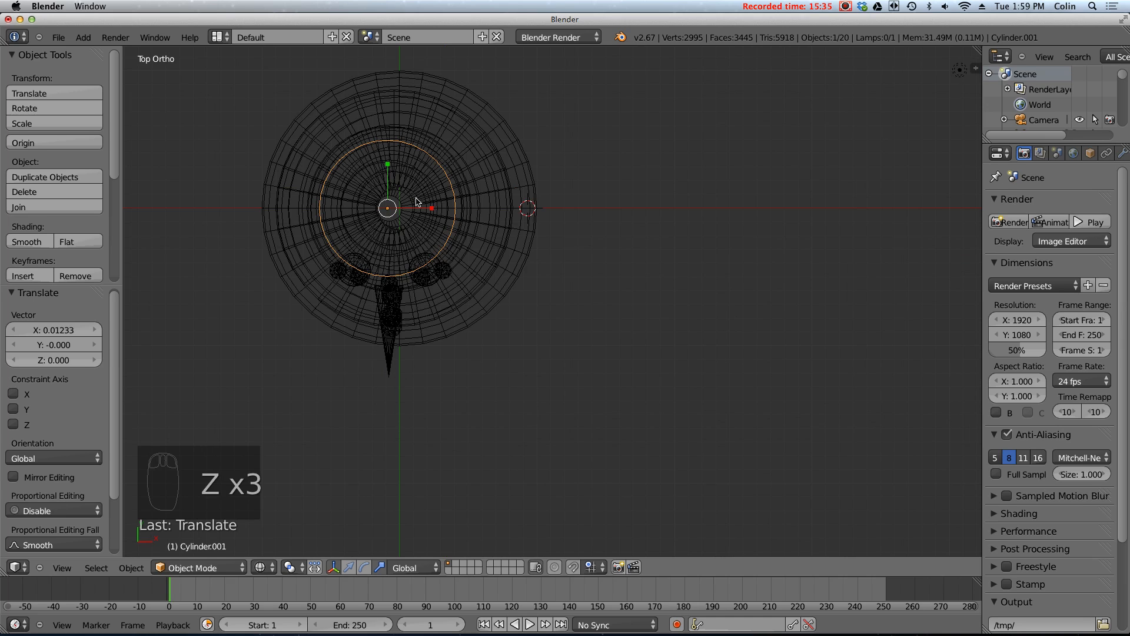
pyautogui.press('z')
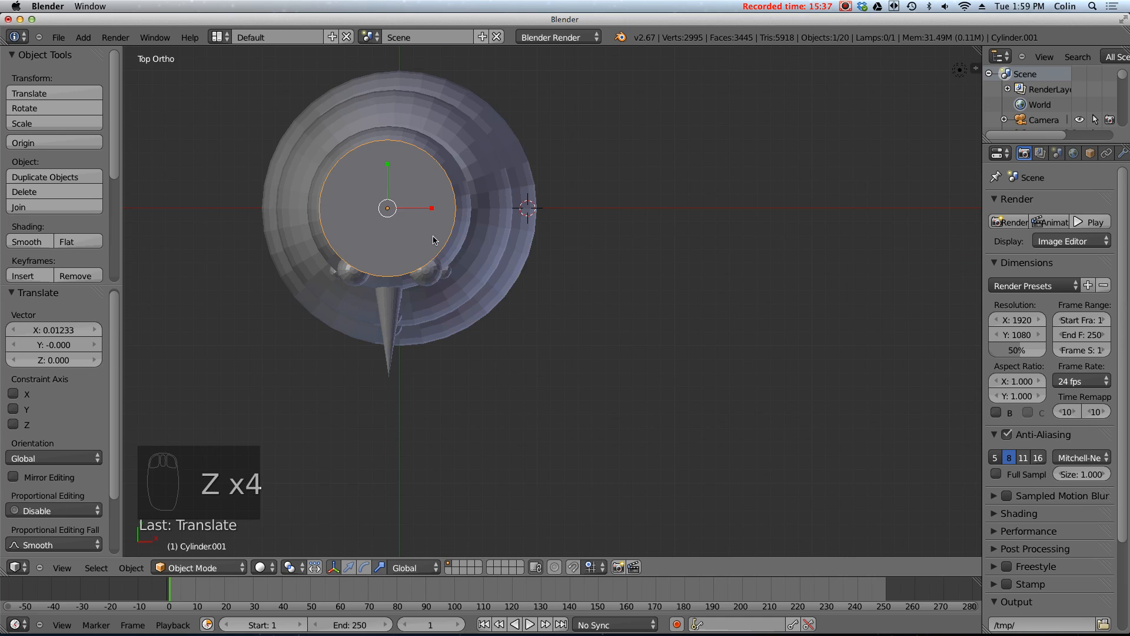
pyautogui.press('z')
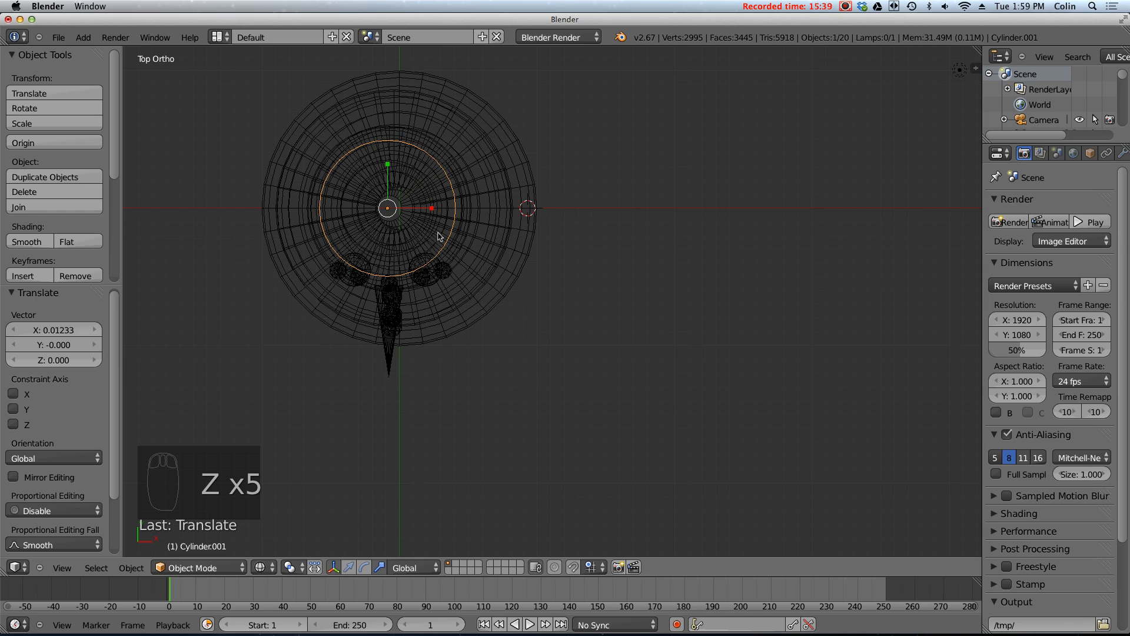
pyautogui.press('g')
pyautogui.click(441, 235)
pyautogui.click(448, 244)
# - Select only the hat cylinder in the front view and move it about 0.026 along X with the translate manipulator to align it with the brim
pyautogui.press('KP_1')
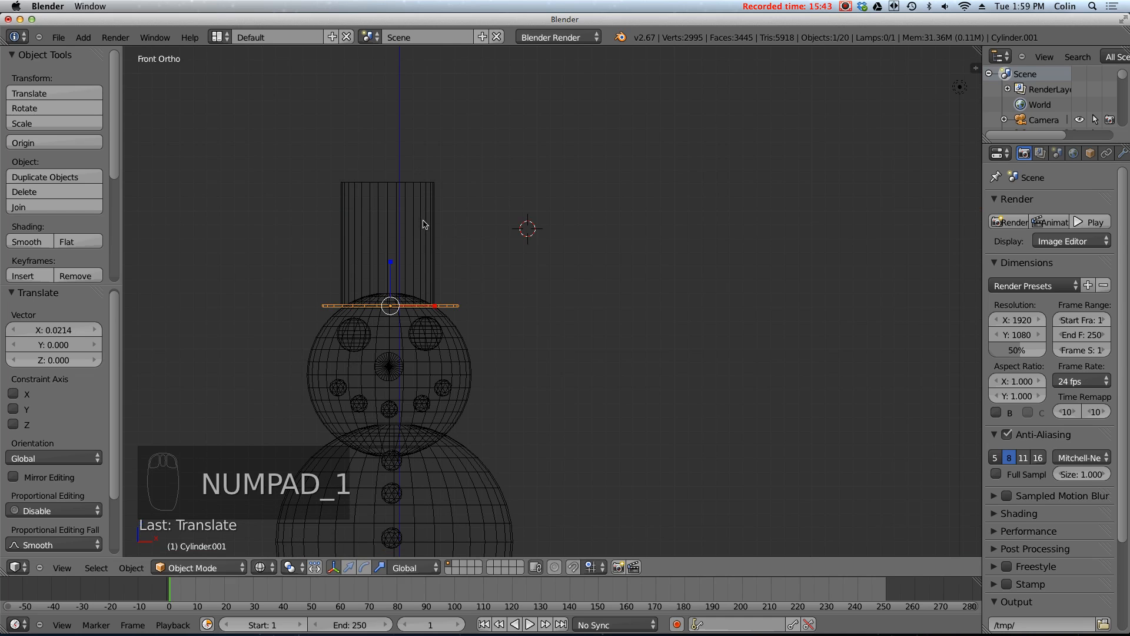
pyautogui.keyDown('shift'); pyautogui.rightClick(424, 232); pyautogui.keyUp('shift')
pyautogui.press('KP_1')
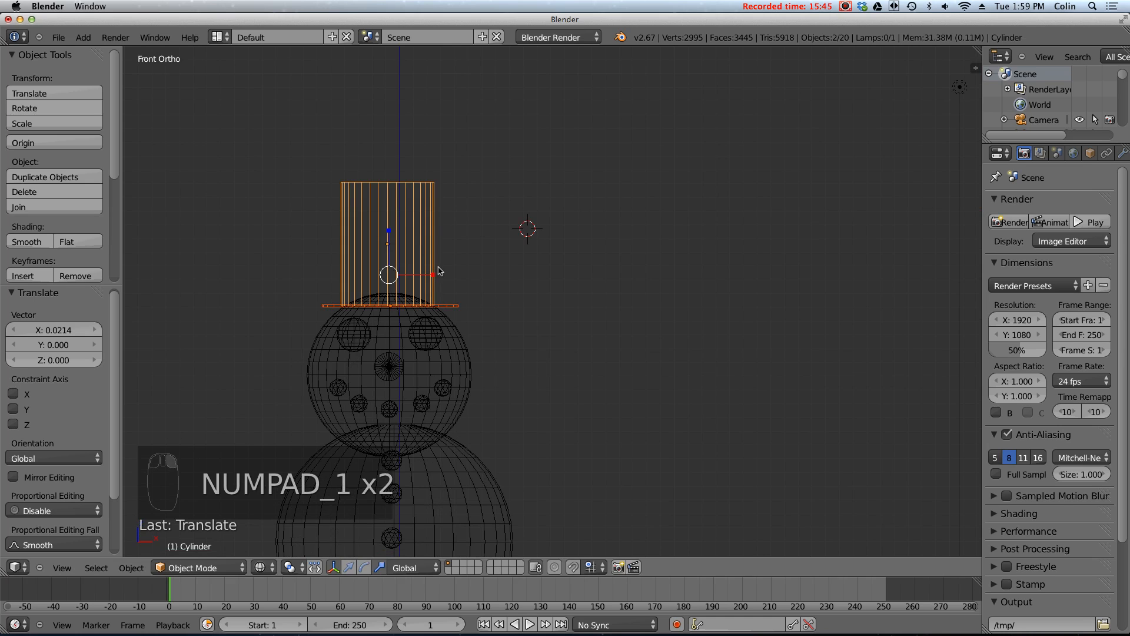
pyautogui.press('KP_7')
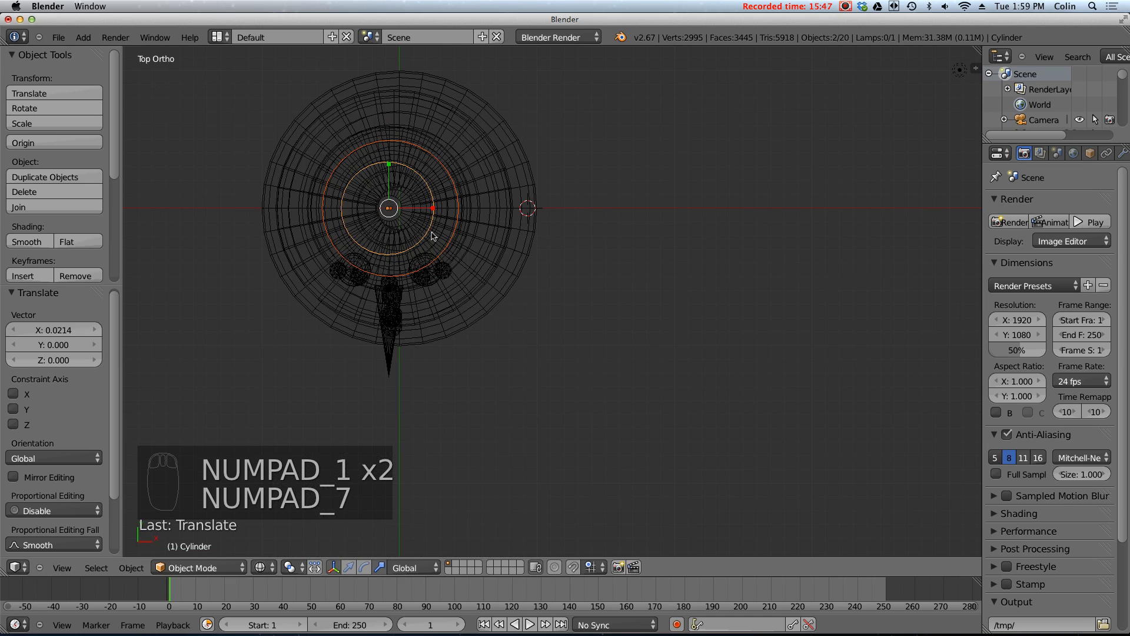
pyautogui.rightClick(432, 200)
pyautogui.rightClick(443, 217)
pyautogui.press('KP_1')
pyautogui.rightClick(420, 234)
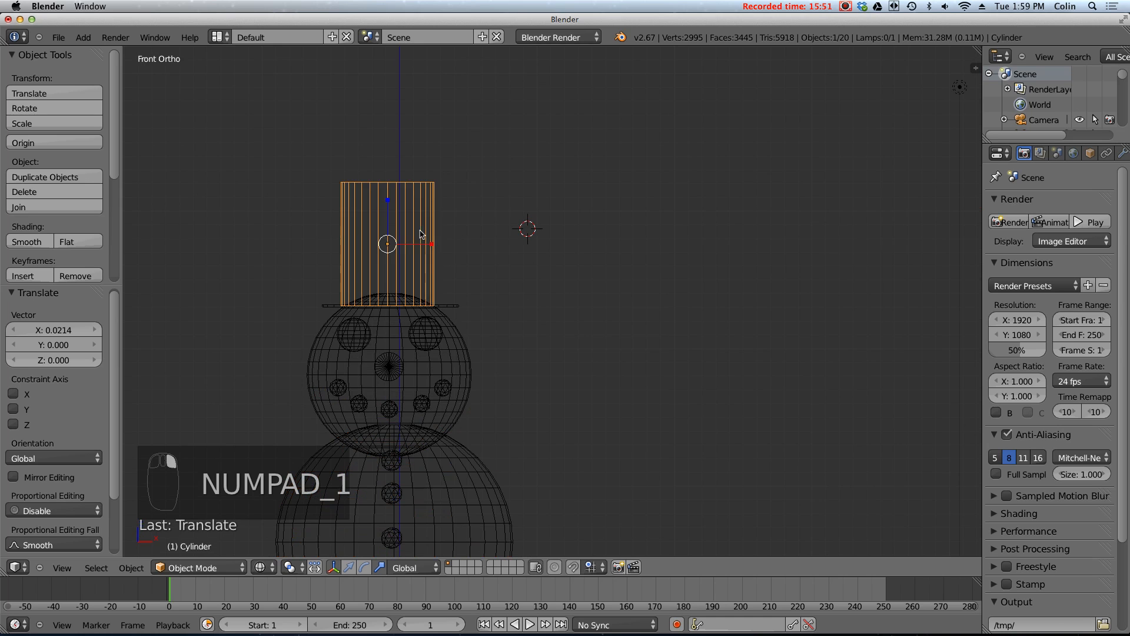
pyautogui.click(347, 567)
pyautogui.moveTo(428, 248); pyautogui.dragTo(432, 248)
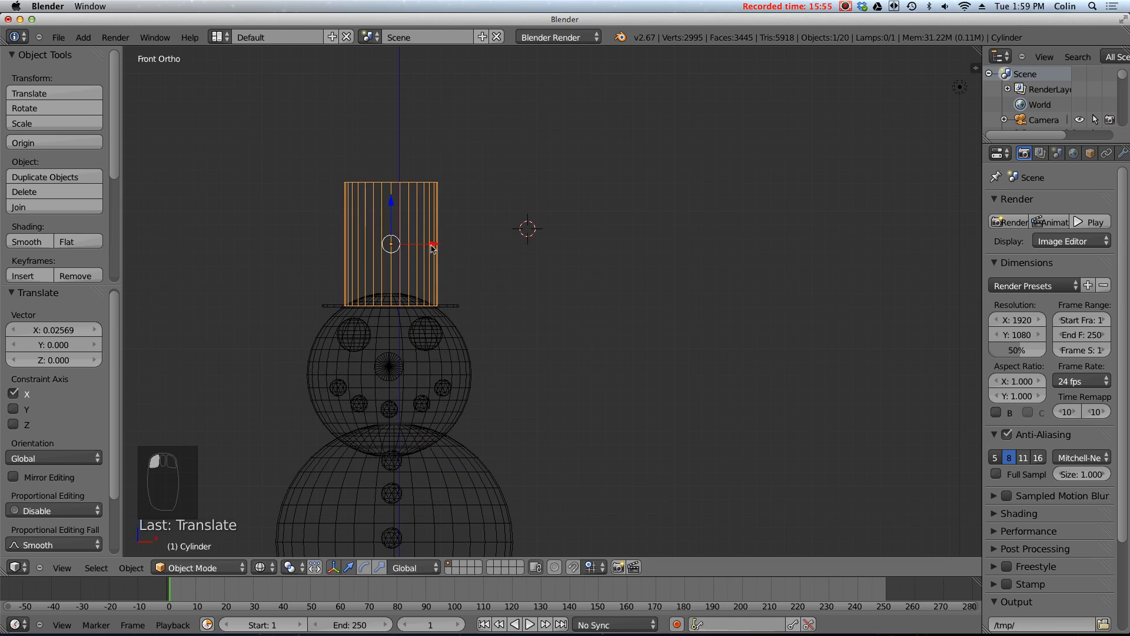
# - Compare the numeric locations of the hat cylinder and the brim in the object's transform properties
pyautogui.press('n')
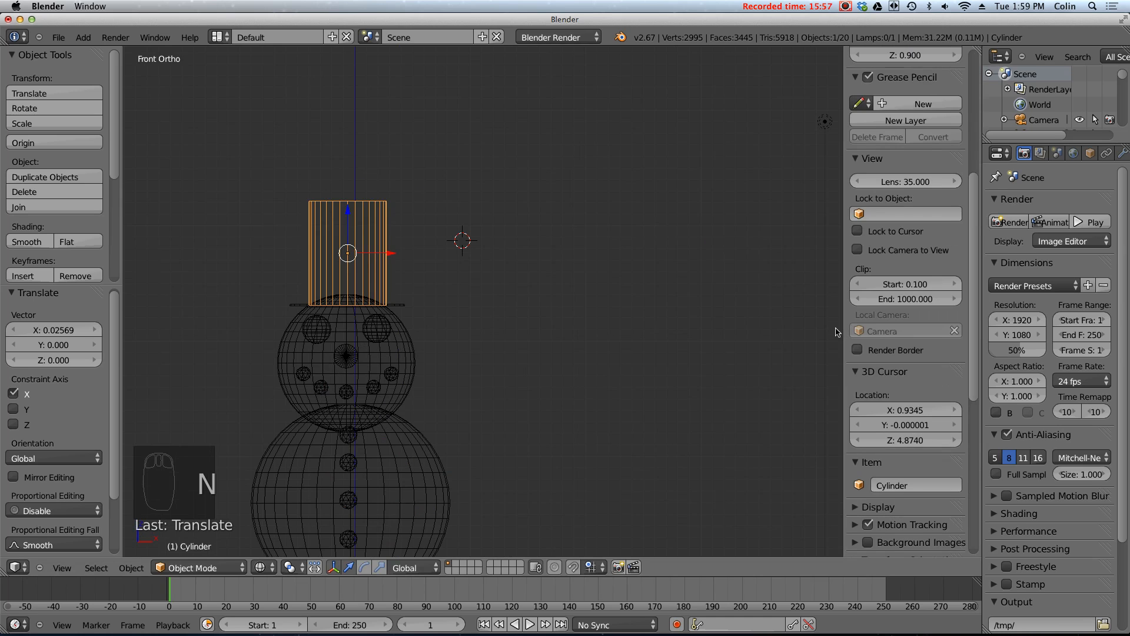
pyautogui.scroll(10, 945, 238)
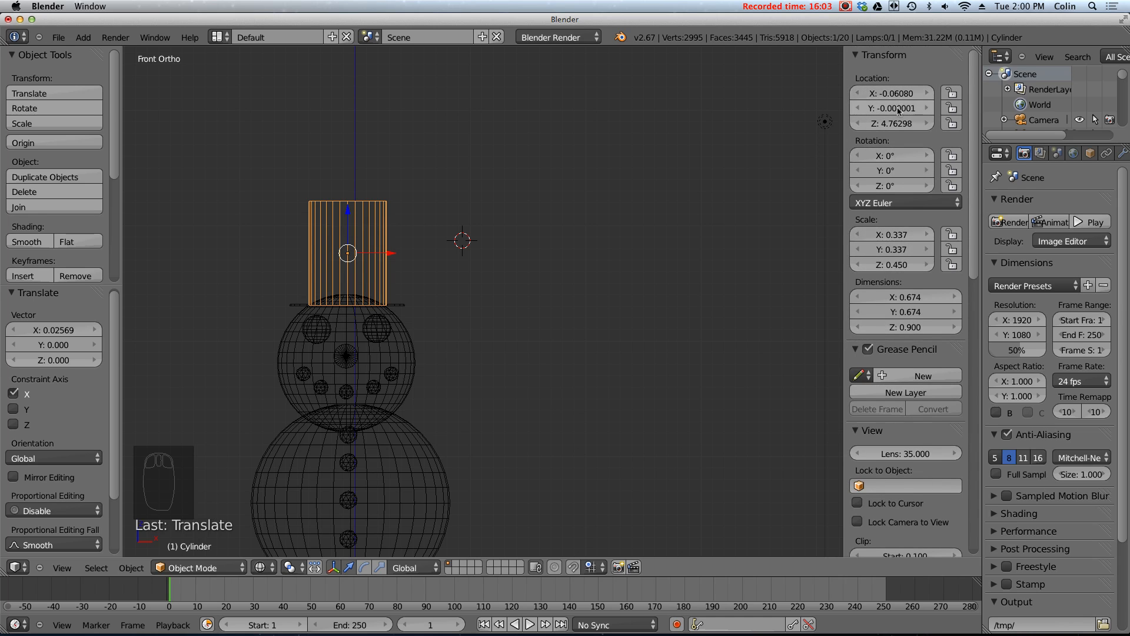
pyautogui.rightClick(395, 307)
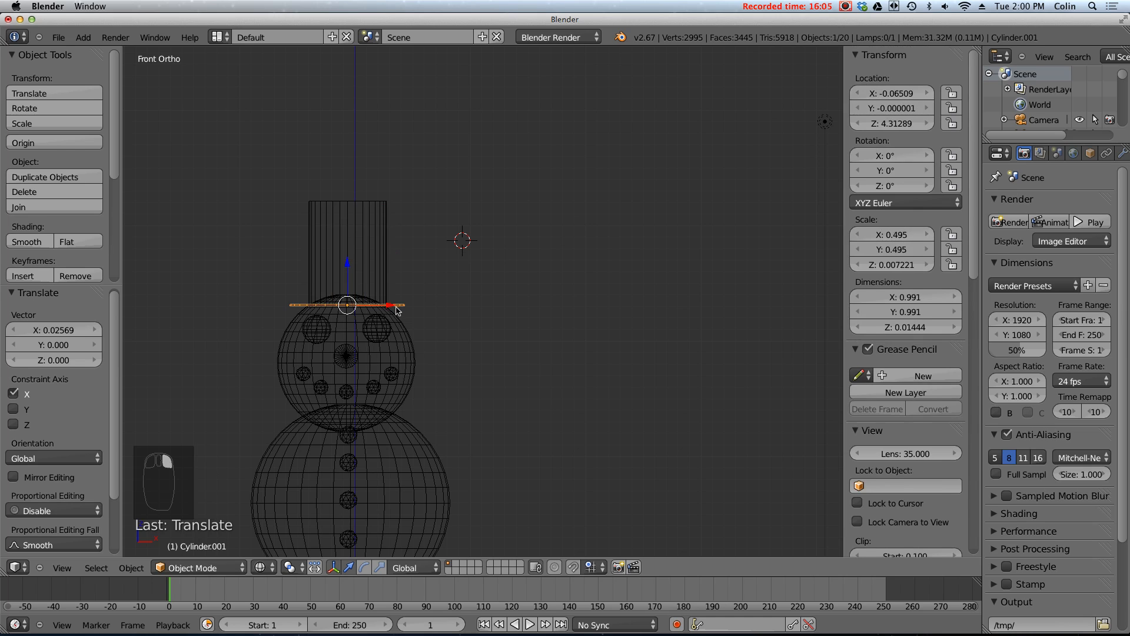
pyautogui.rightClick(383, 242)
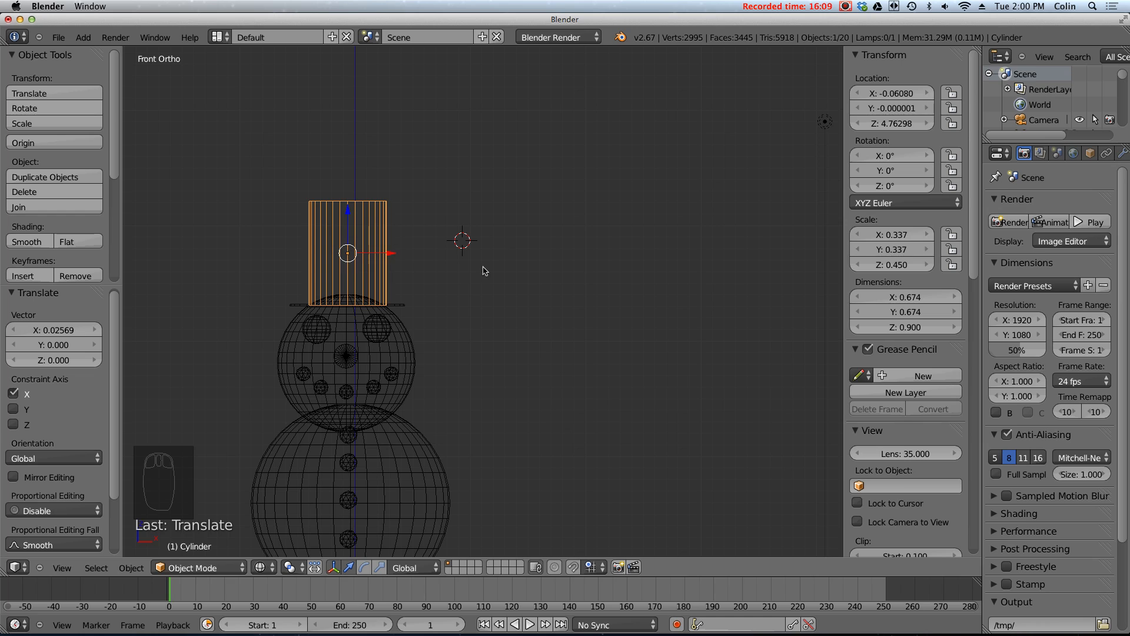
pyautogui.press('n')
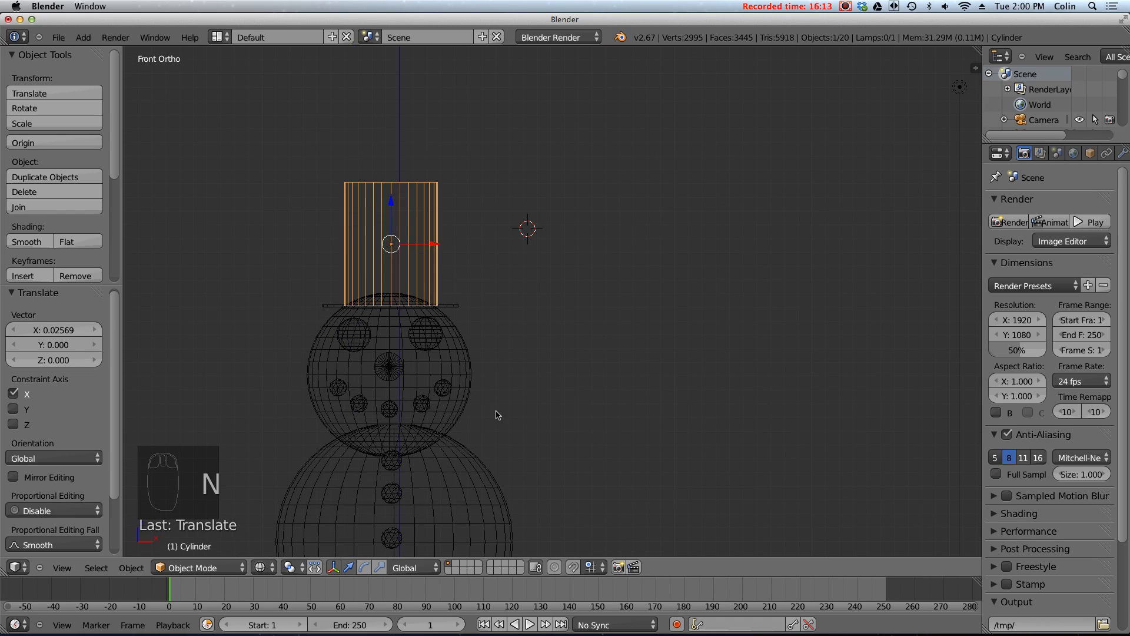
# - Return to solid shading, add a cylinder beside the snowman at about X 1.393, Z 3.013, and scale it to about 0.025
pyautogui.press('z')
pyautogui.moveTo(409, 421)
pyautogui.keyDown('shift'); pyautogui.mouseDown(button='middle')
pyautogui.moveTo(518, 320)
pyautogui.moveTo(509, 290)
pyautogui.mouseUp(button='middle'); pyautogui.keyUp('shift')
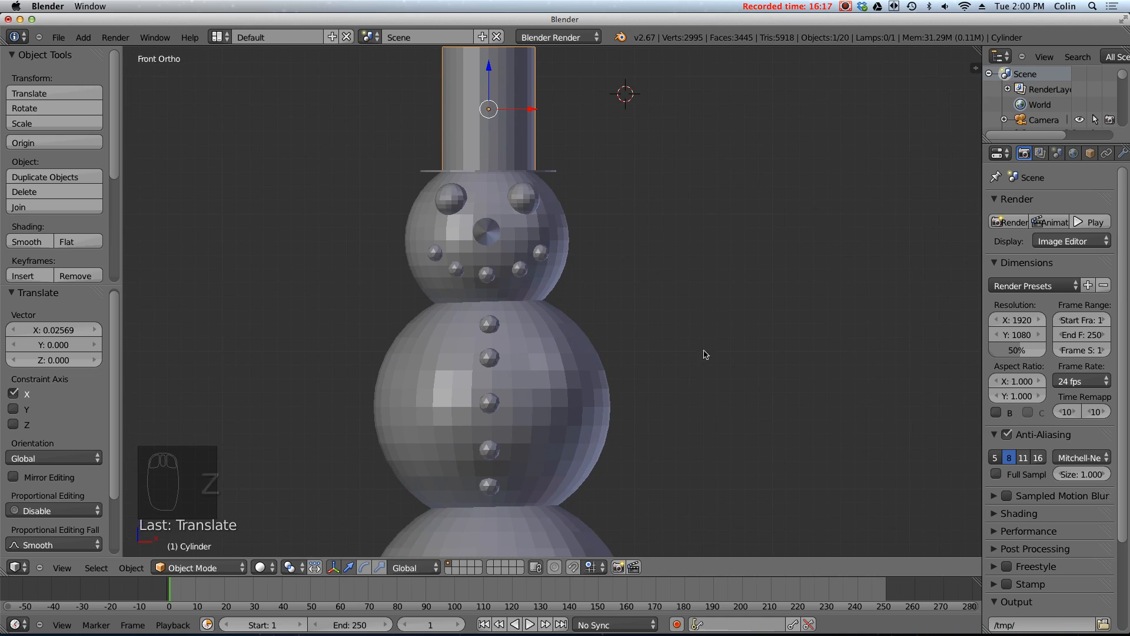
pyautogui.hotkey('shift', 'a')
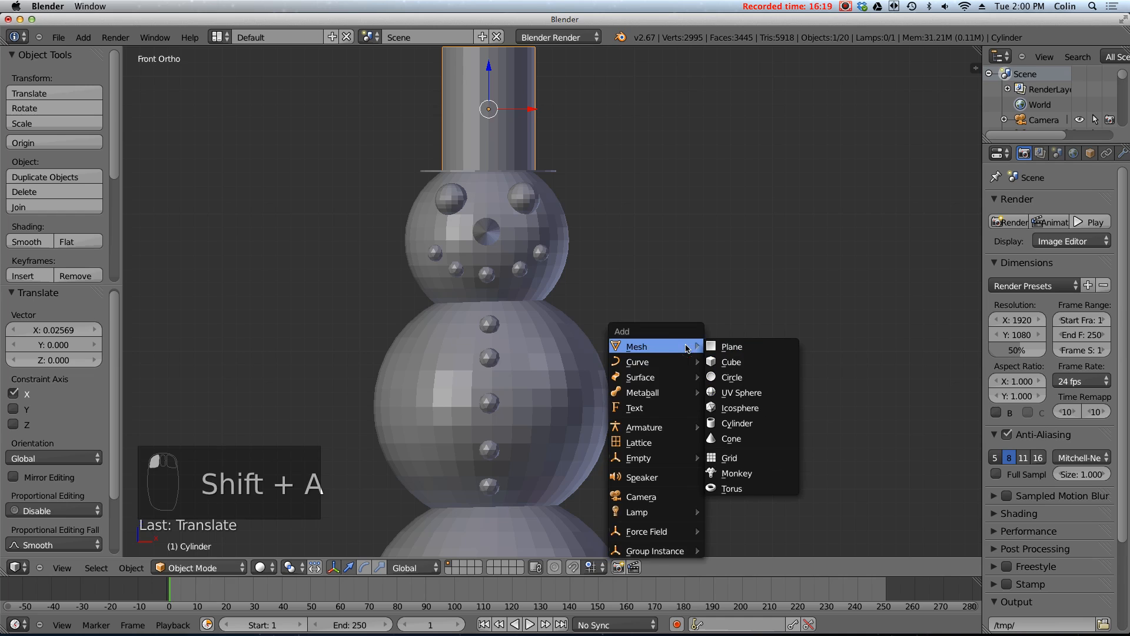
pyautogui.click(744, 421)
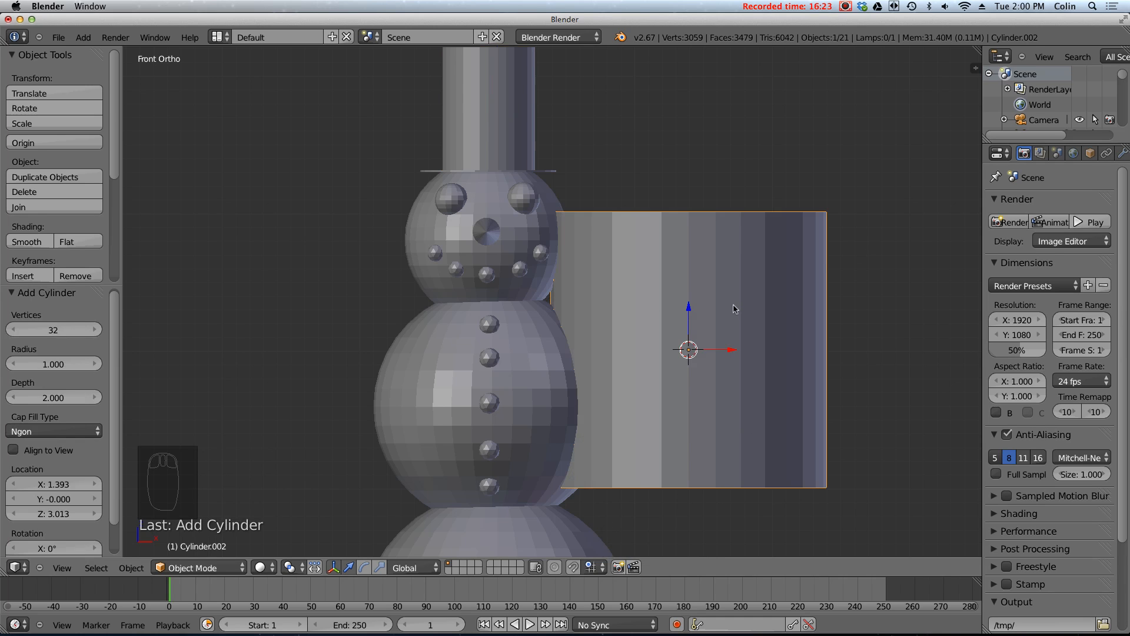
pyautogui.press('s')
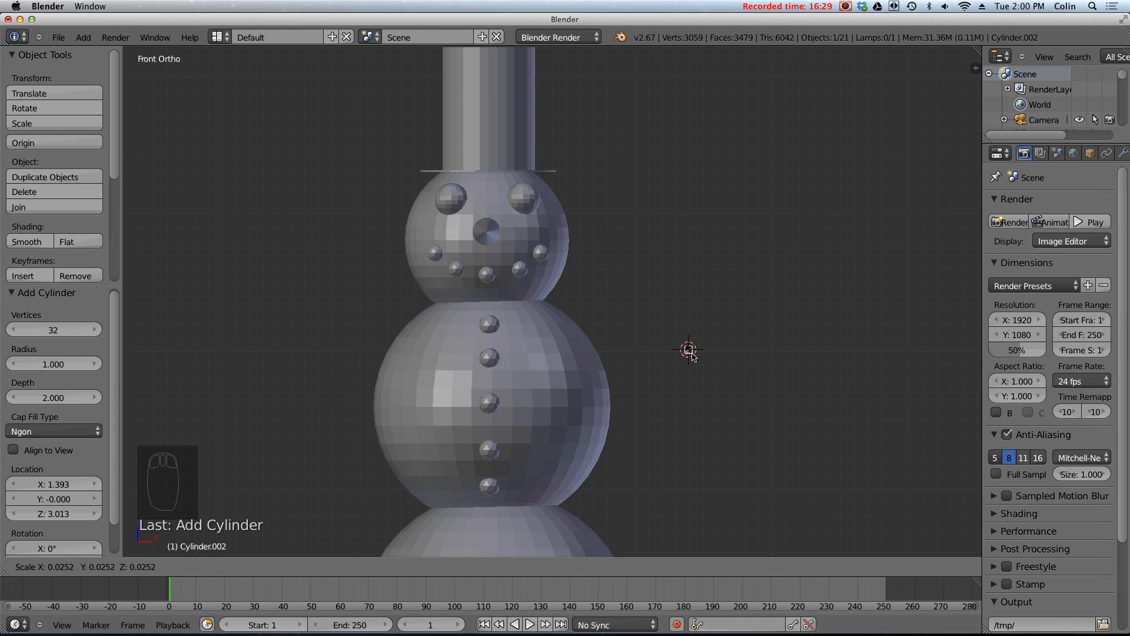
pyautogui.click(689, 351)
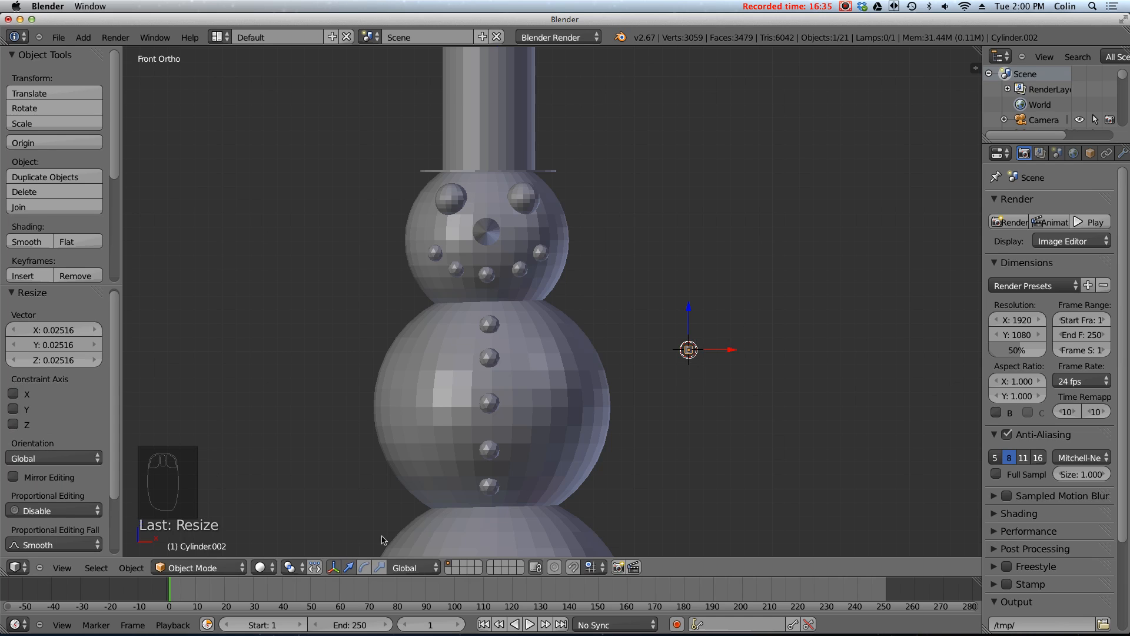
pyautogui.click(380, 567)
pyautogui.moveTo(687, 302); pyautogui.dragTo(689, 309)
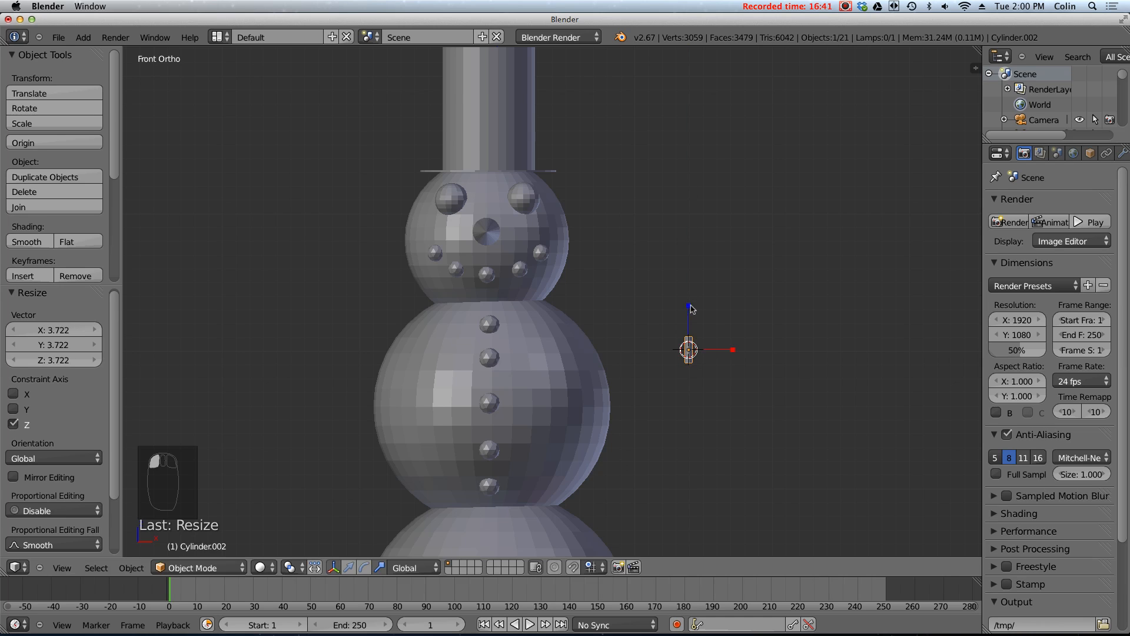
pyautogui.hotkey('ctrl', 'z')
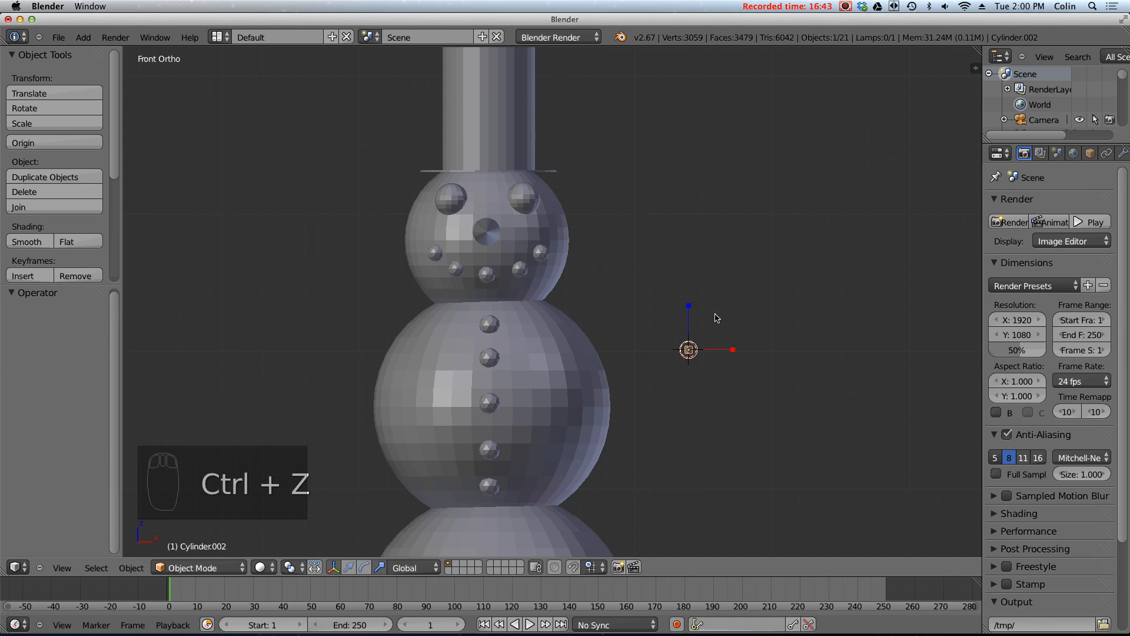
# - Stretch the small cylinder beside the snowman along Z by about 4.563 and again by about 6.270 to form a thin arm
pyautogui.press('s')
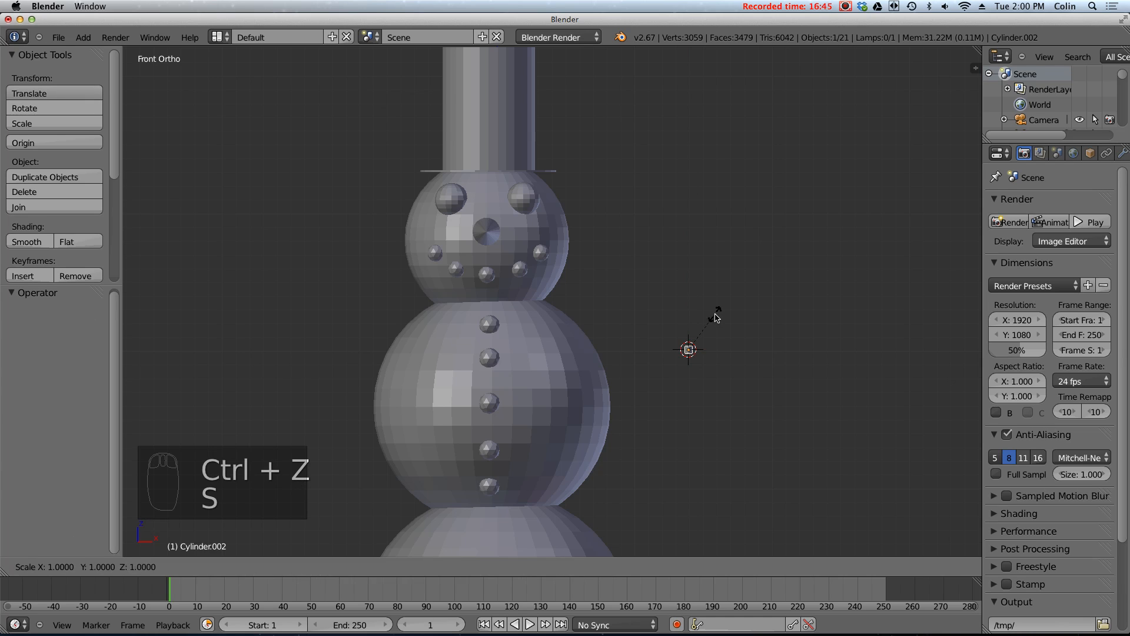
pyautogui.press('z')
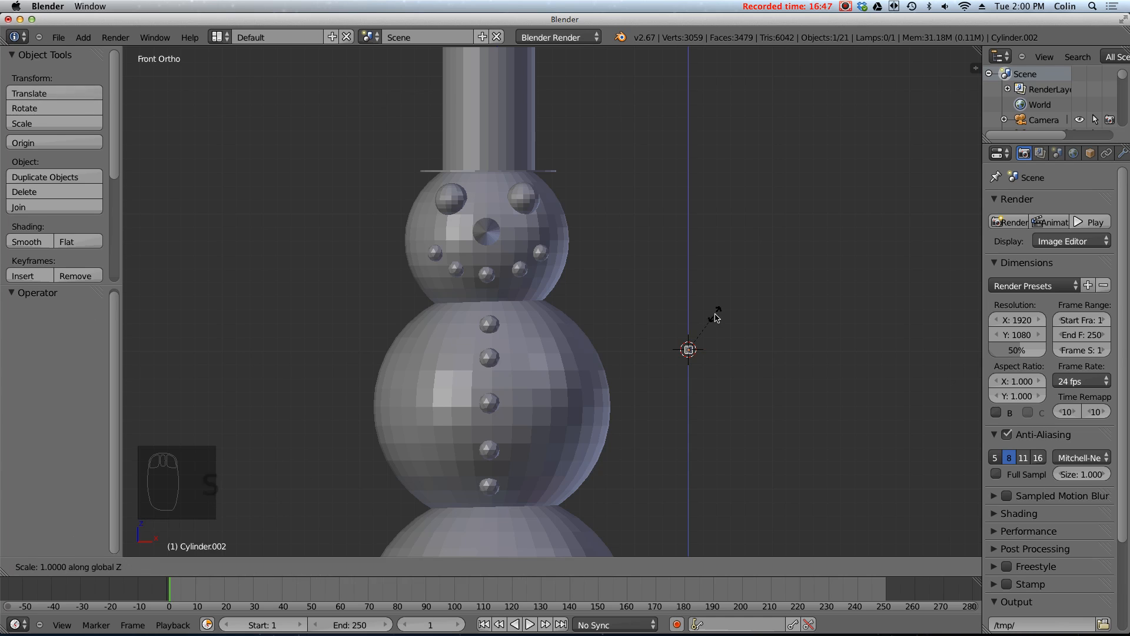
pyautogui.click(888, 345)
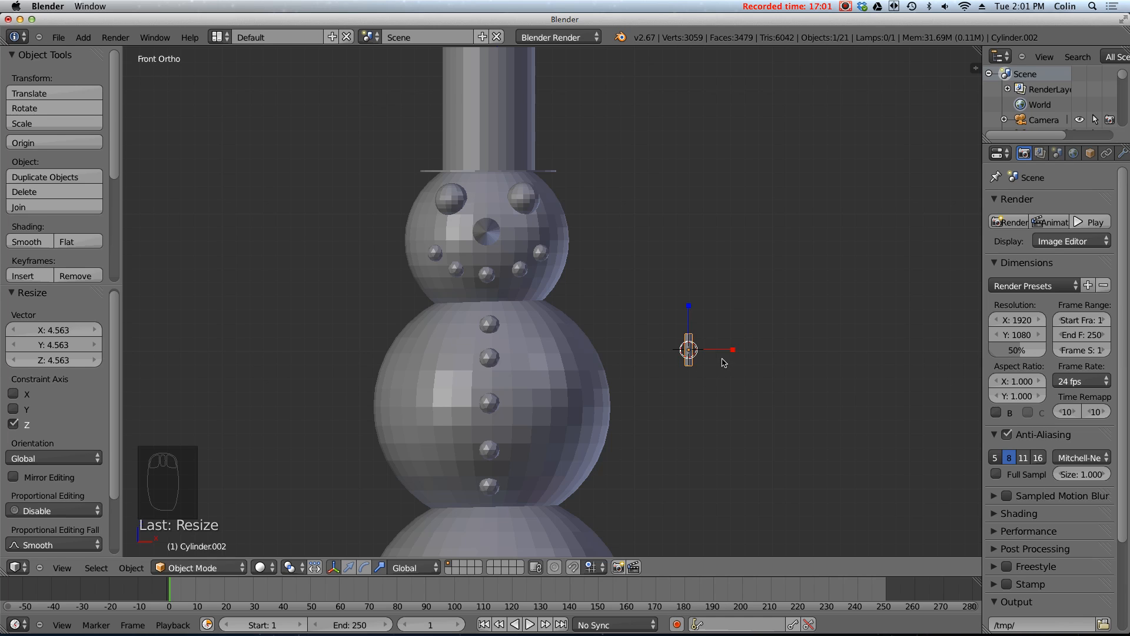
pyautogui.press('s')
pyautogui.press('z')
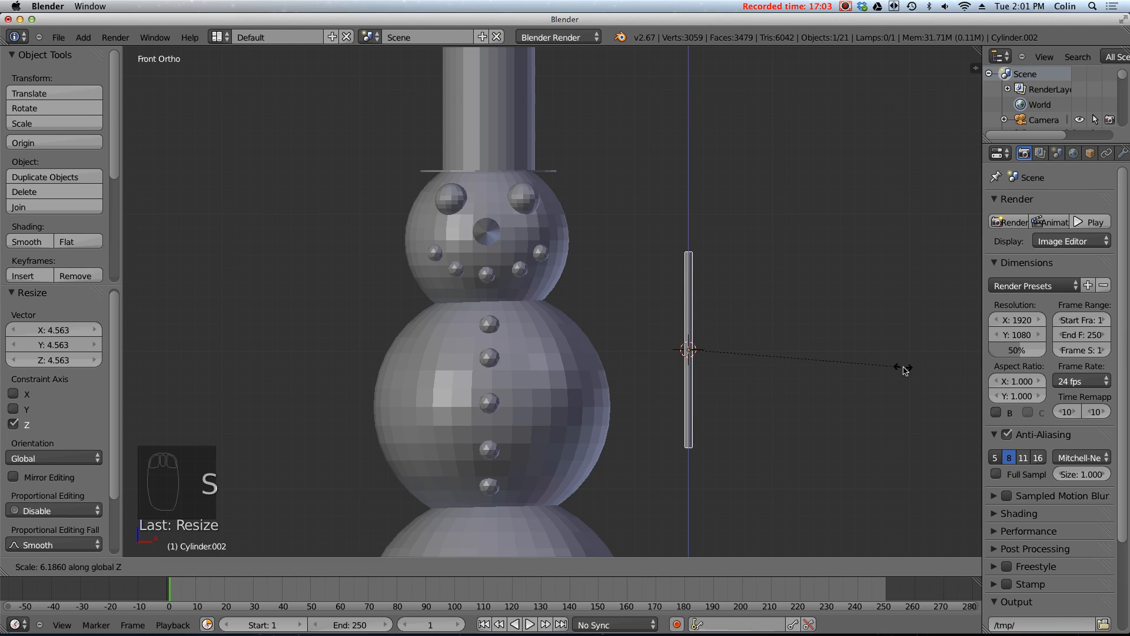
pyautogui.click(904, 370)
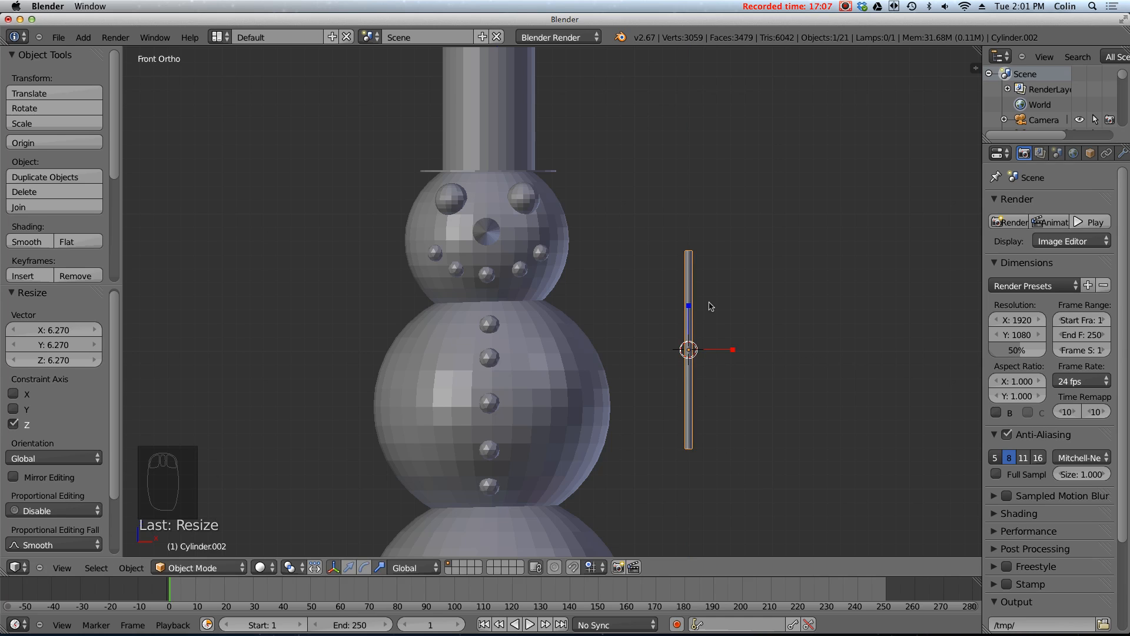
# - Duplicate the arm cylinder, shorten the copy along Z to about 0.146, and place it on the arm's upper end as the middle finger
pyautogui.hotkey('shift', 'd')
pyautogui.click(772, 300)
pyautogui.press('s')
pyautogui.press('z')
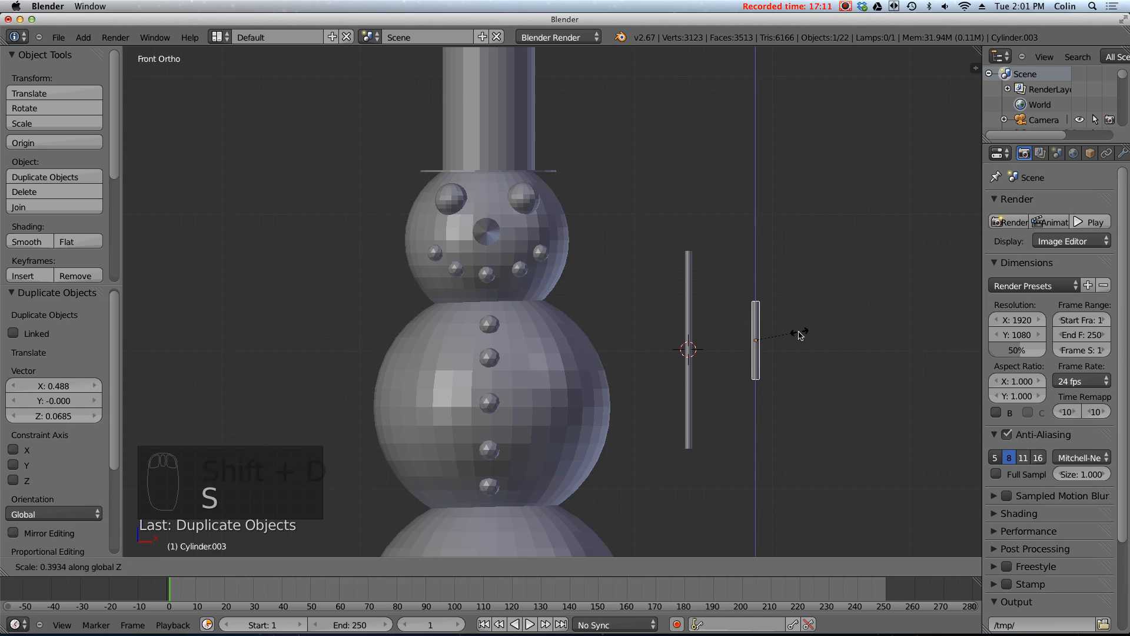
pyautogui.click(773, 343)
pyautogui.click(767, 343)
pyautogui.press('g')
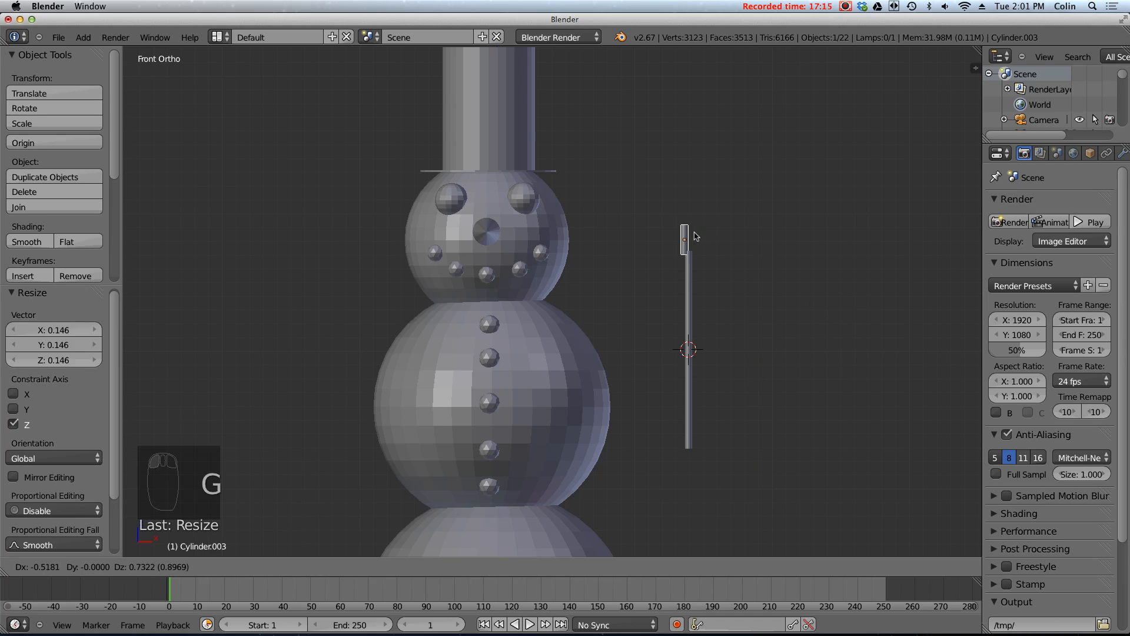
pyautogui.click(701, 233)
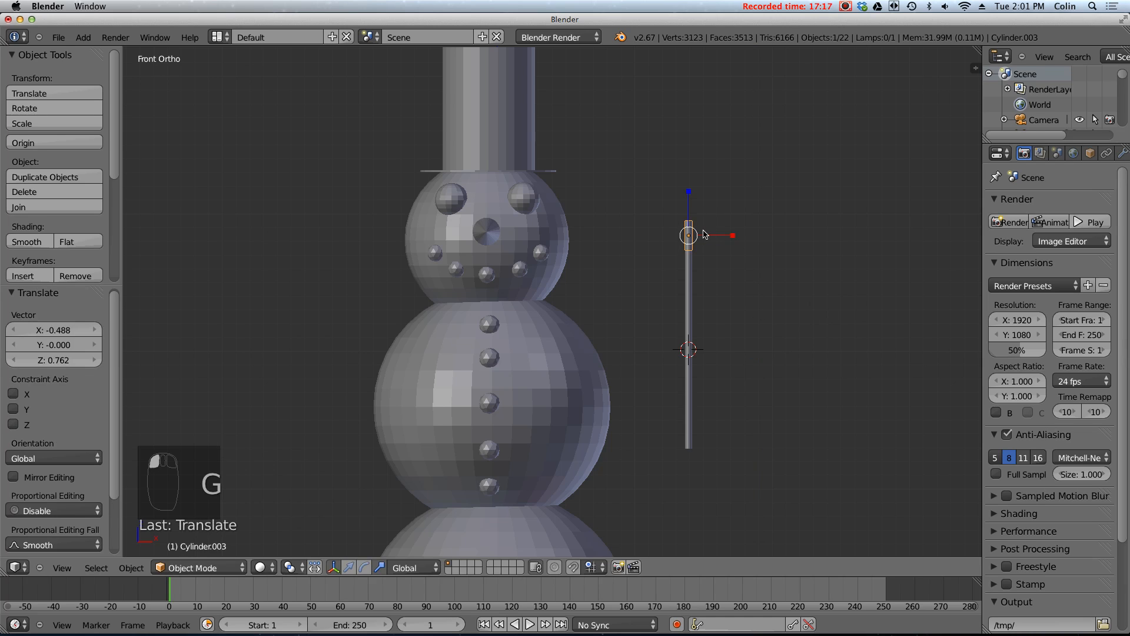
# - Duplicate the middle finger, rotate the copy about 47.7°, and attach it to the arm's outer side as a slanted finger
pyautogui.hotkey('shift', 'd')
pyautogui.click(736, 236)
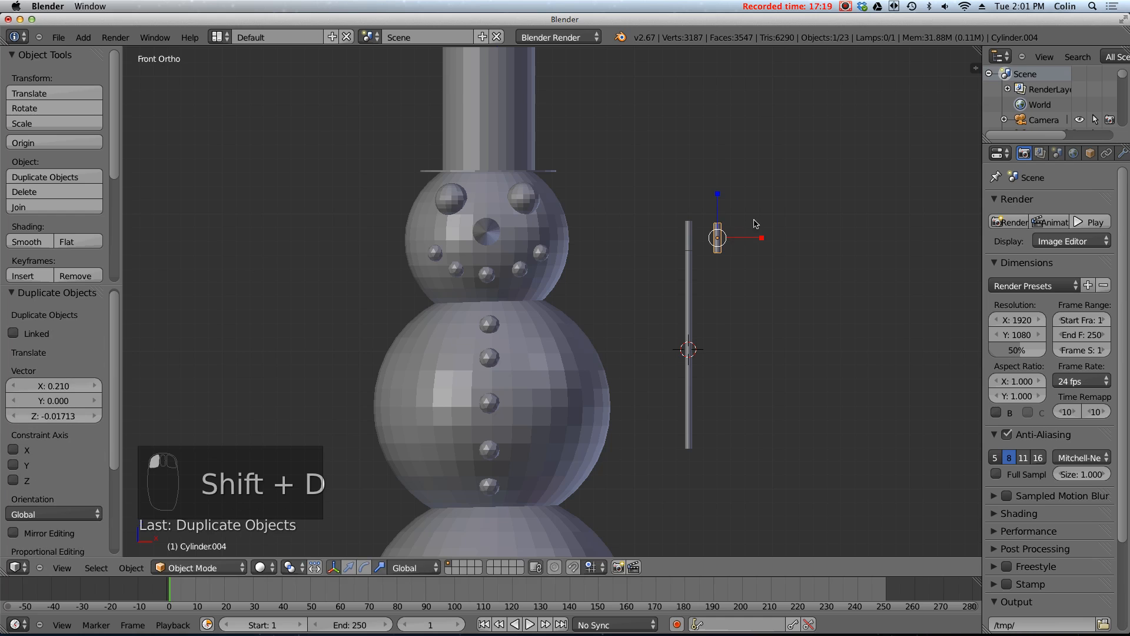
pyautogui.press('r')
pyautogui.click(766, 247)
pyautogui.press('g')
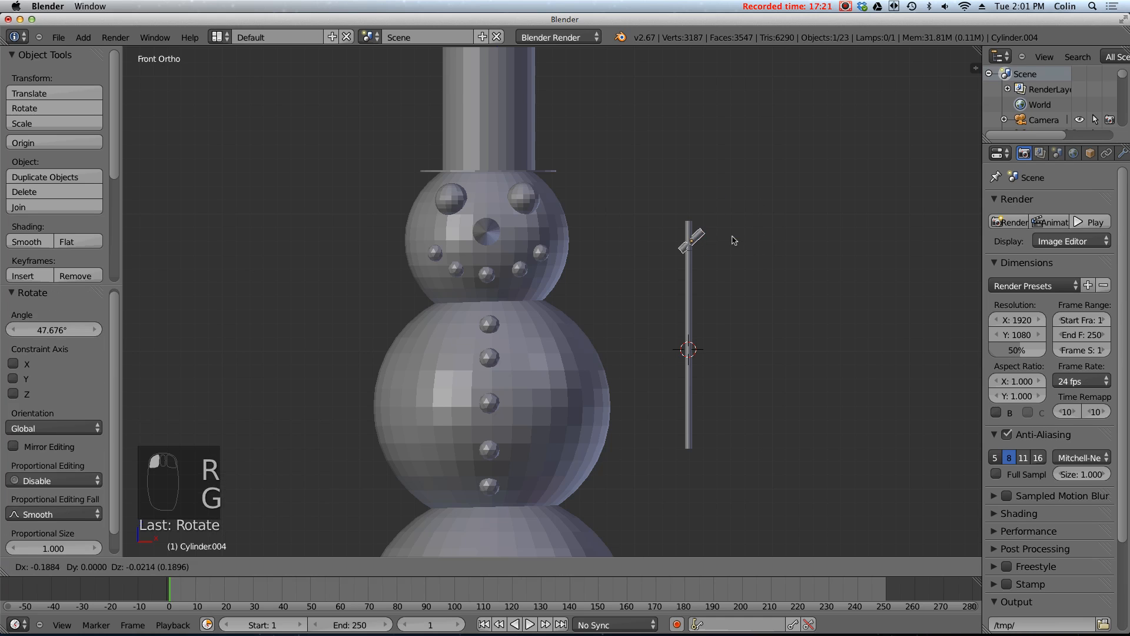
pyautogui.click(739, 241)
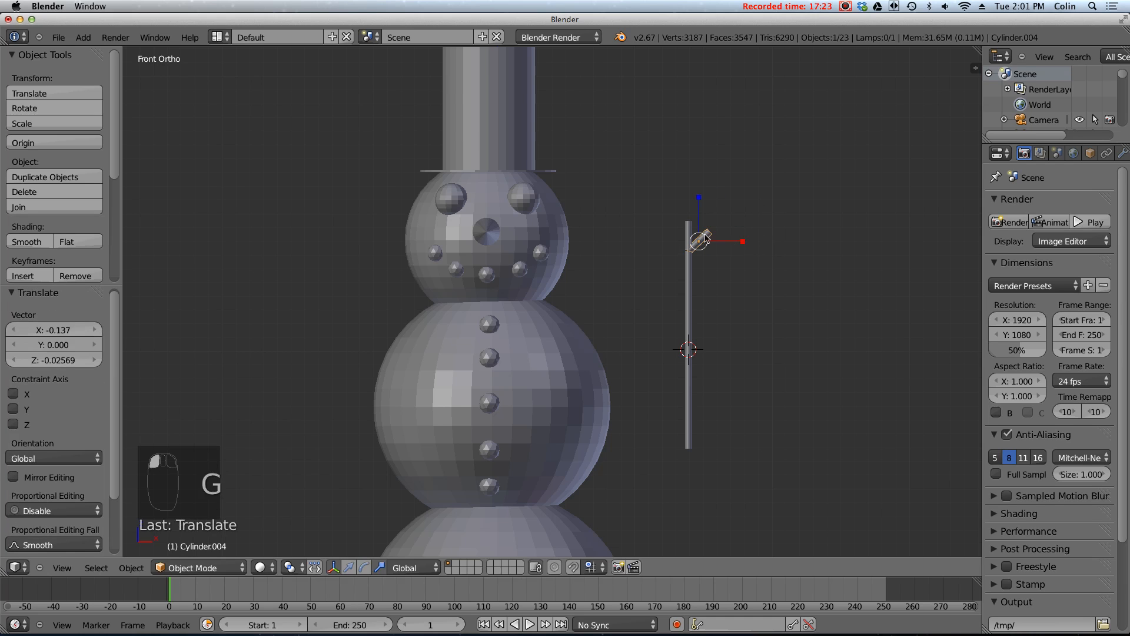
# - Duplicate the slanted finger, rotate the copy about -92.9°, and attach it to the arm's opposite side, facing the snowman
pyautogui.hotkey('shift', 'd')
pyautogui.click(677, 241)
pyautogui.press('r')
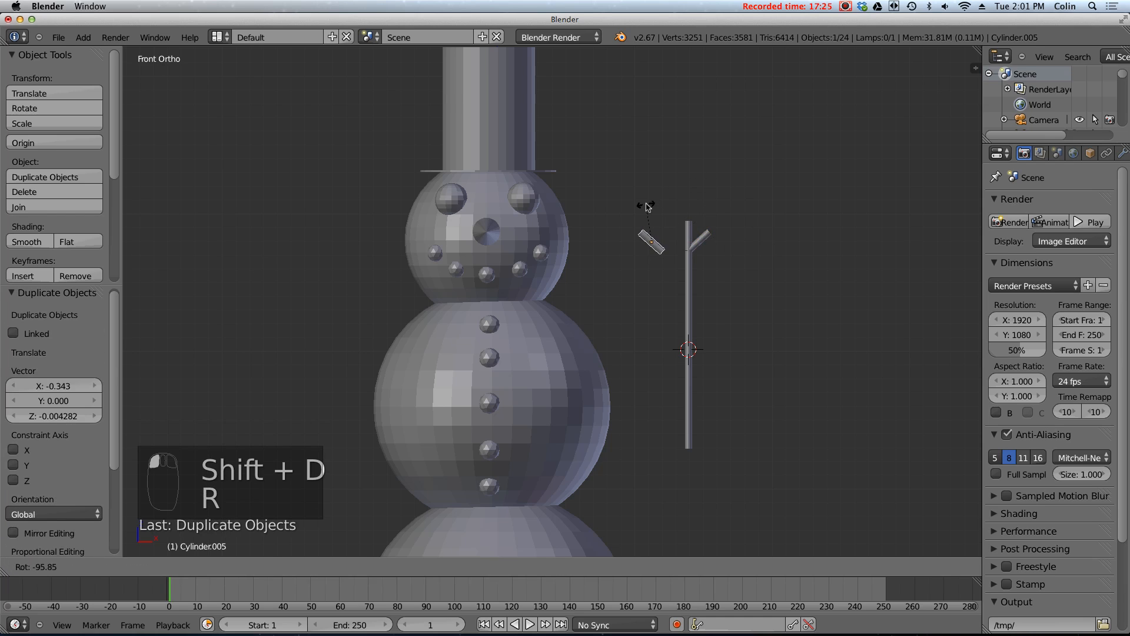
pyautogui.click(650, 205)
pyautogui.press('g')
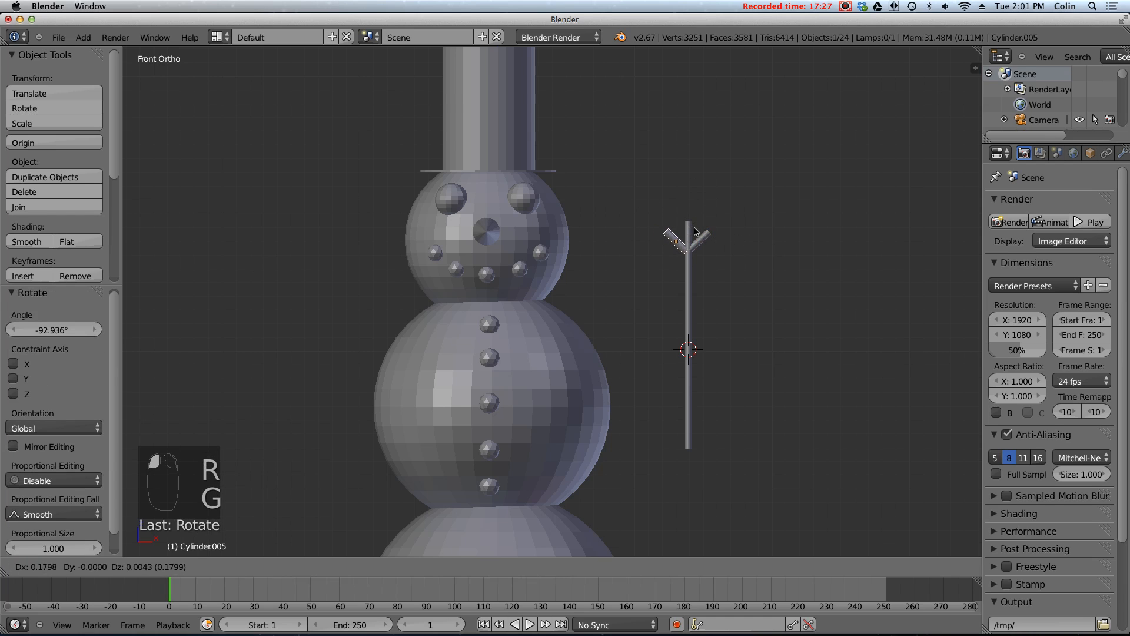
pyautogui.click(697, 234)
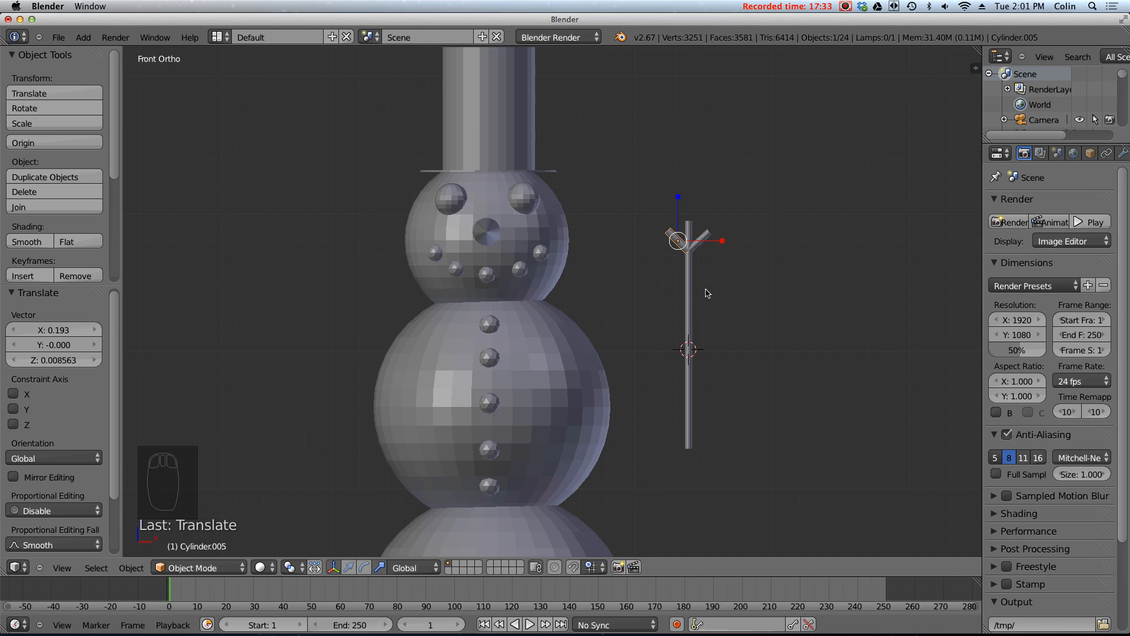
pyautogui.keyDown('shift'); pyautogui.rightClick(690, 230); pyautogui.keyUp('shift')
pyautogui.keyDown('shift'); pyautogui.rightClick(707, 238); pyautogui.keyUp('shift')
pyautogui.keyDown('shift'); pyautogui.rightClick(690, 282); pyautogui.keyUp('shift')
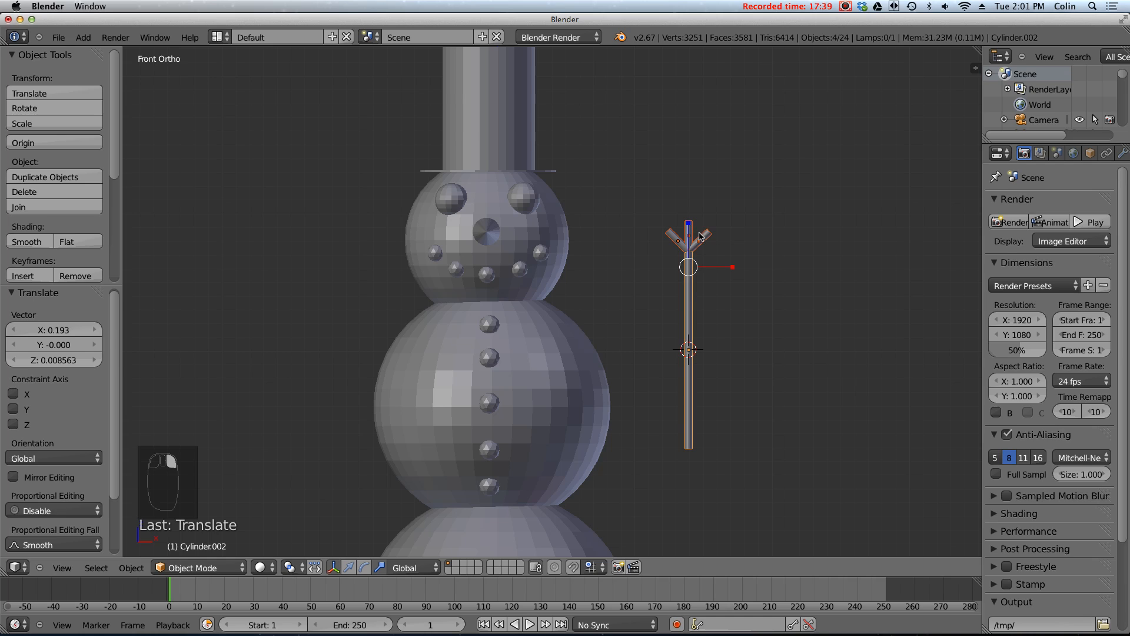
pyautogui.press('a')
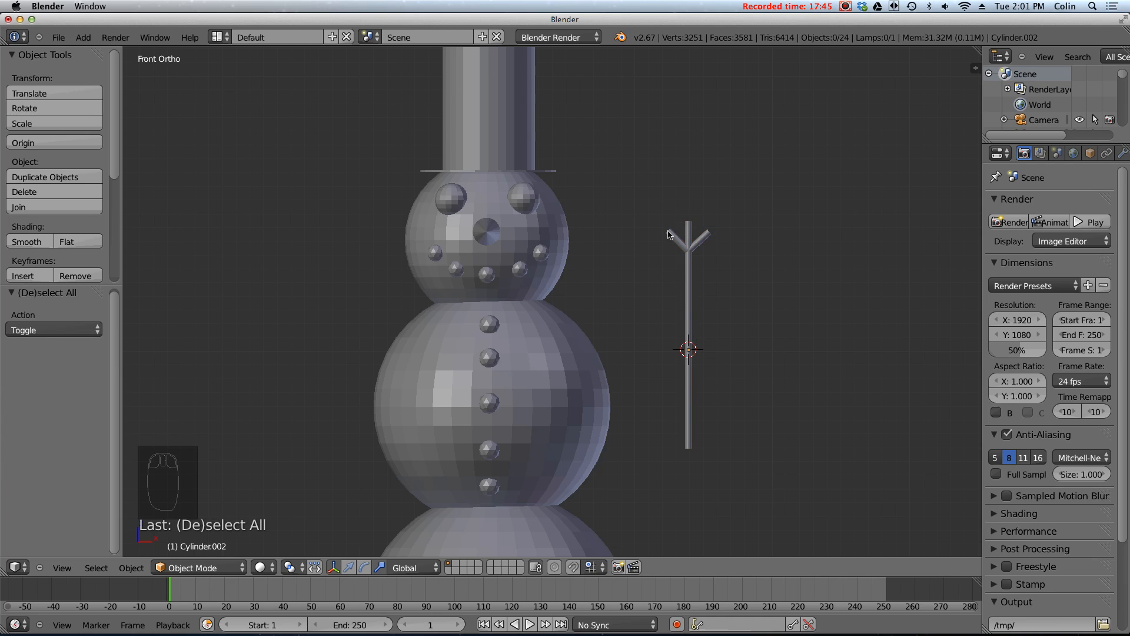
# - Box-select the arm and its three fingers, rotate them about 50.1°, and move them about 0.253 in X and 0.206 in Z against the middle body sphere
pyautogui.press('b')
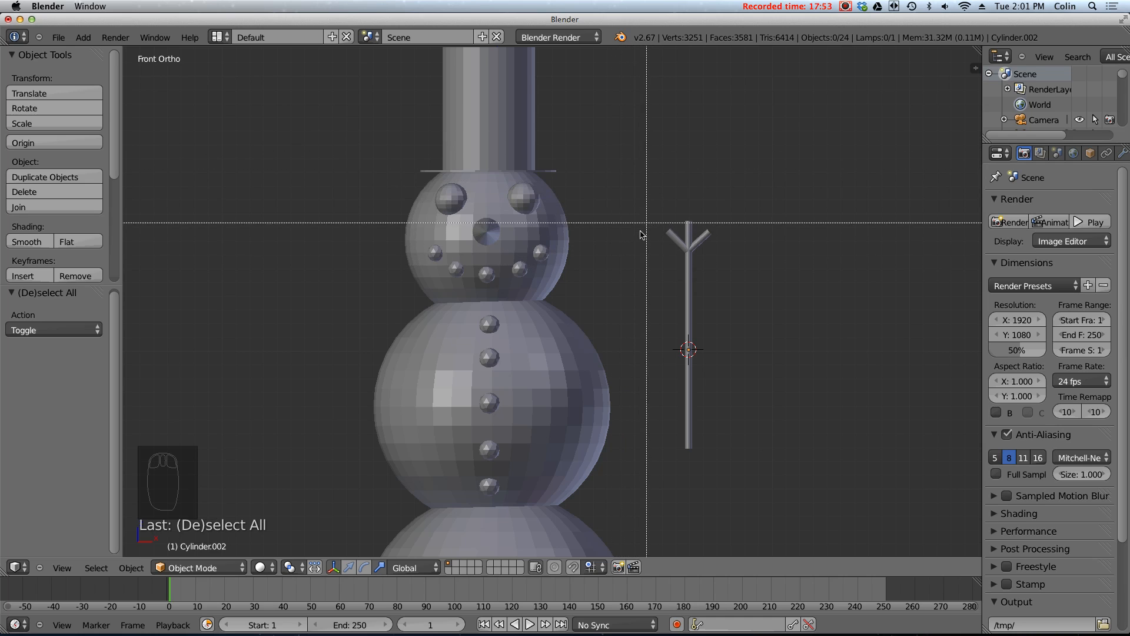
pyautogui.moveTo(634, 159); pyautogui.dragTo(776, 488)
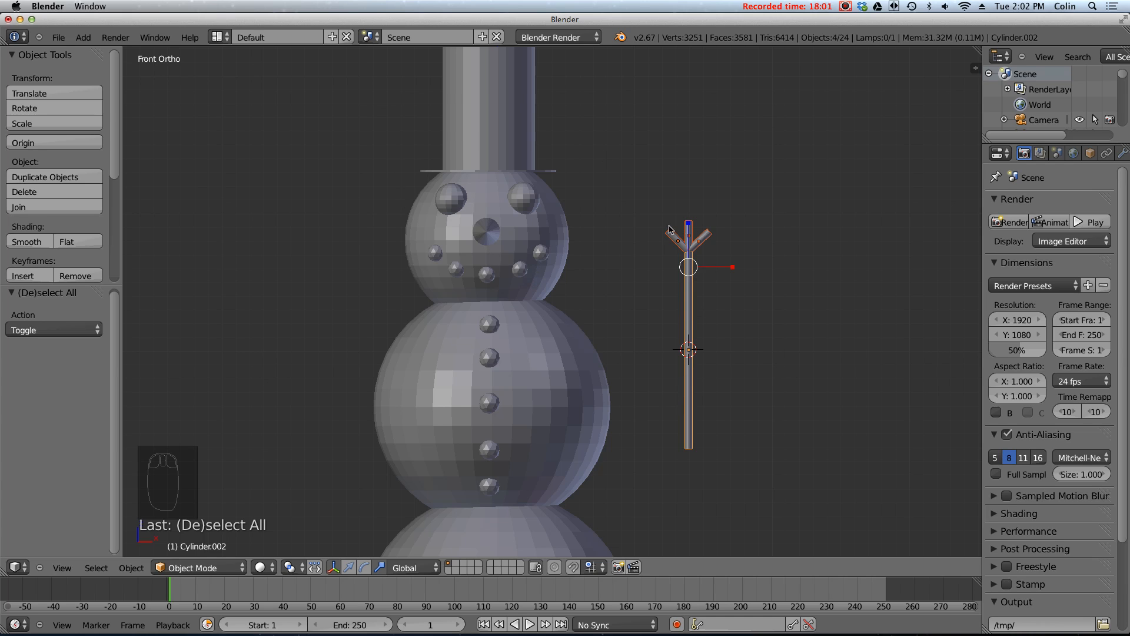
pyautogui.press('r')
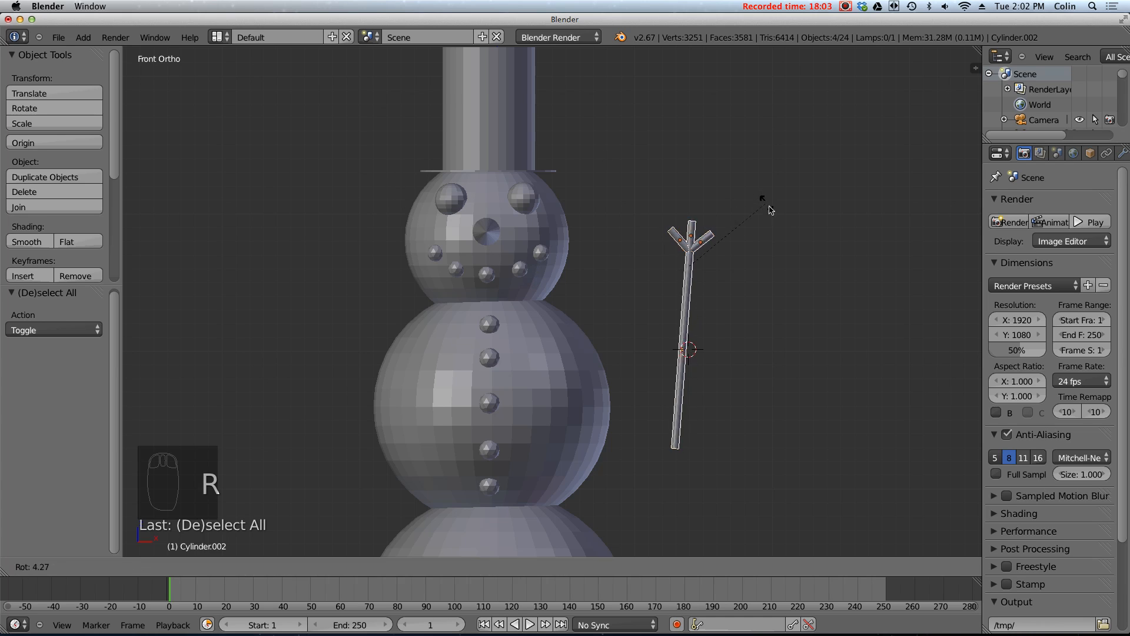
pyautogui.click(799, 282)
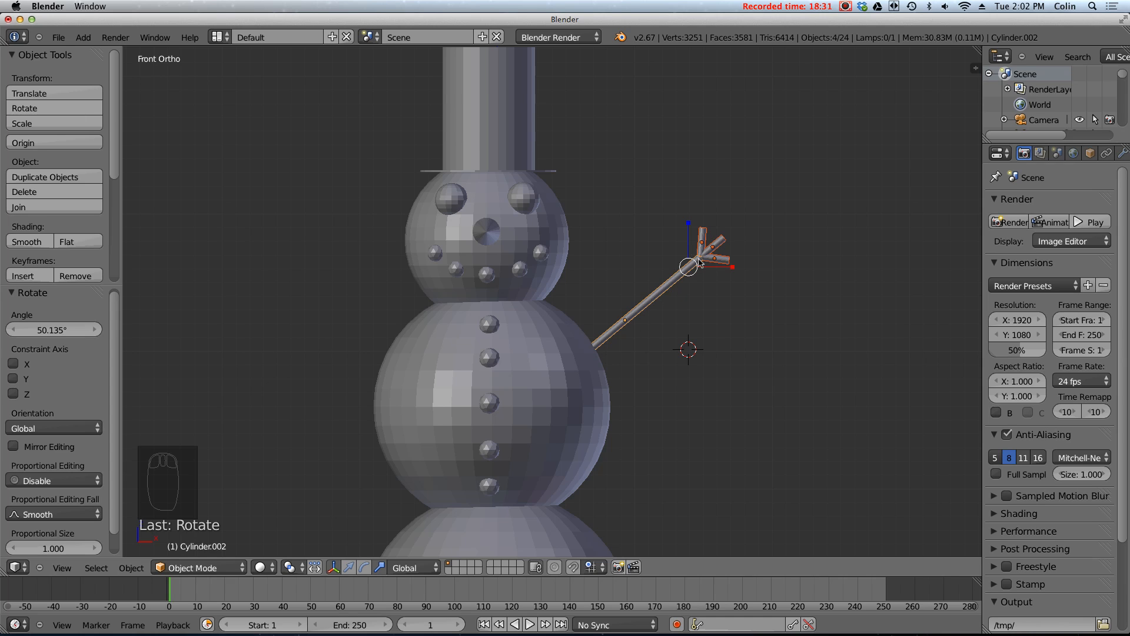
pyautogui.press('g')
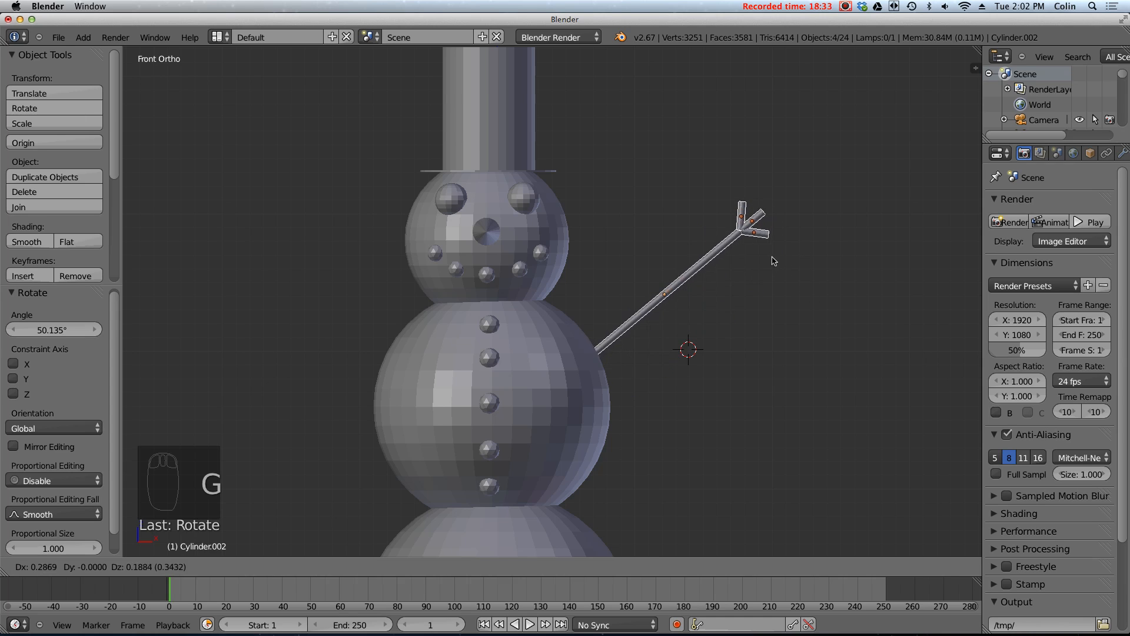
pyautogui.click(768, 257)
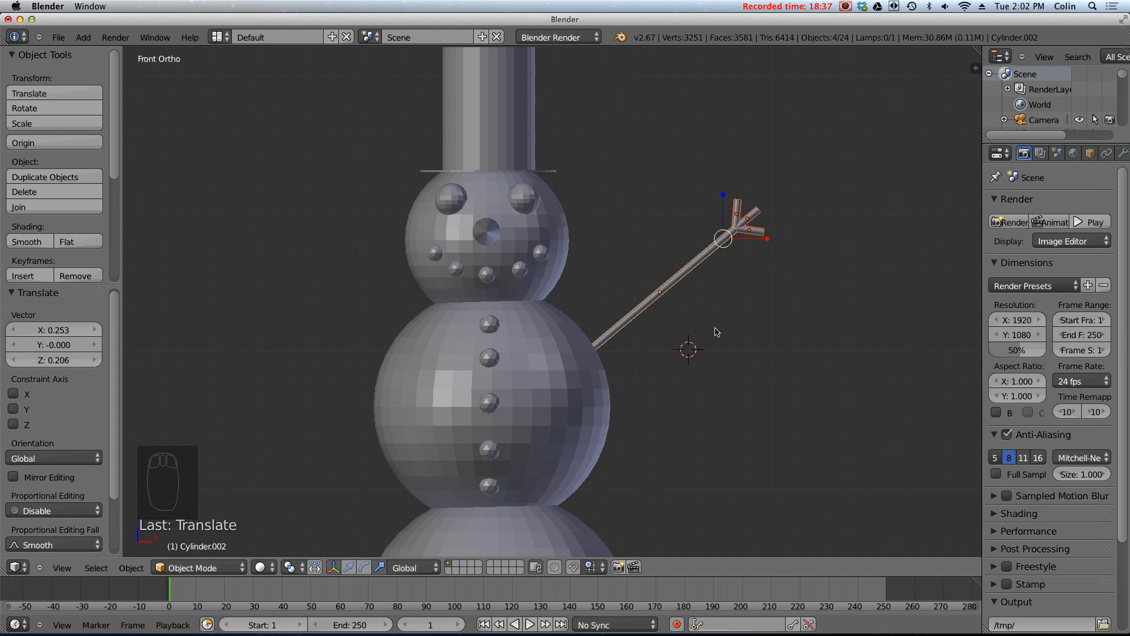
# - Duplicate the complete arm to the snowman's other side, rotate the copy about -97.5°, and move its lower end against the middle body sphere
pyautogui.hotkey('shift', 'd')
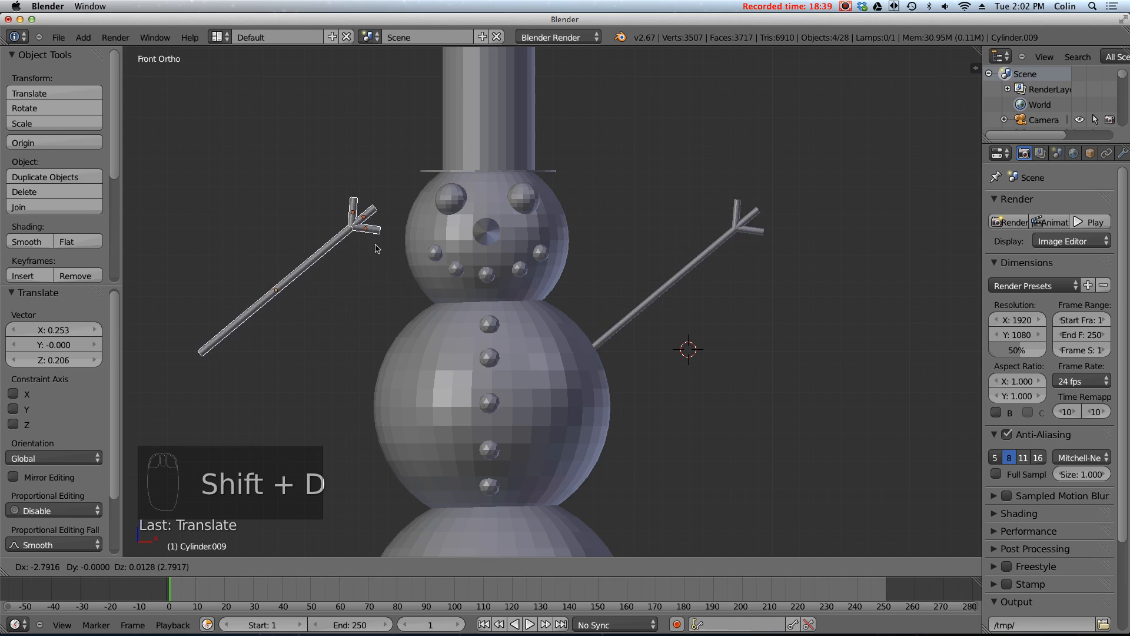
pyautogui.click(364, 242)
pyautogui.press('r')
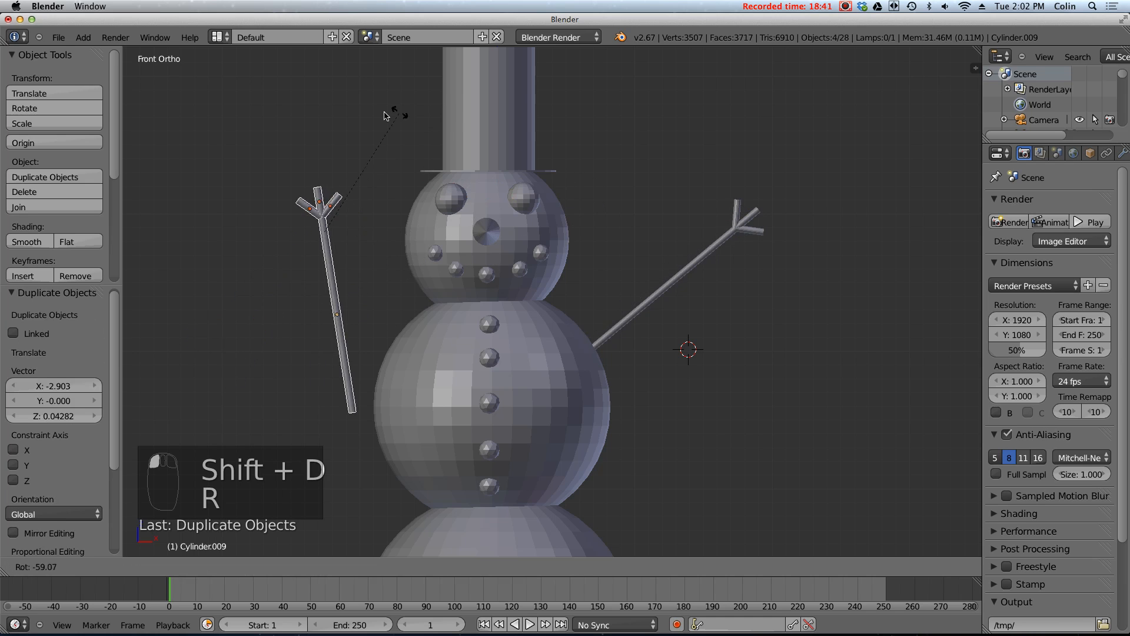
pyautogui.click(314, 143)
pyautogui.press('g')
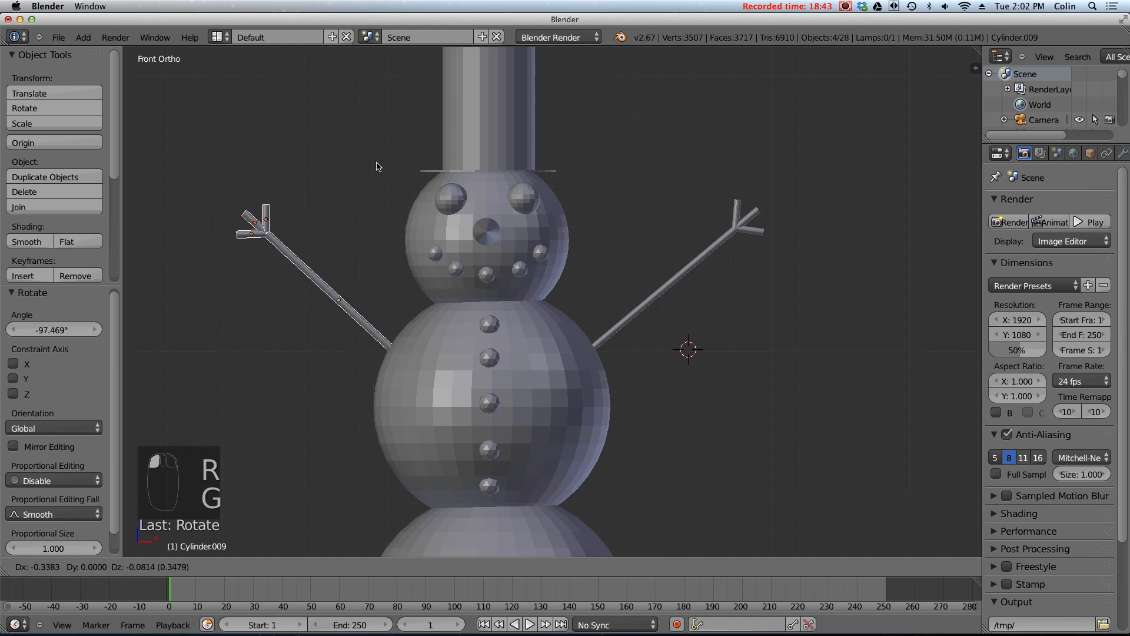
pyautogui.click(390, 158)
pyautogui.scroll(-4, 621, 290)
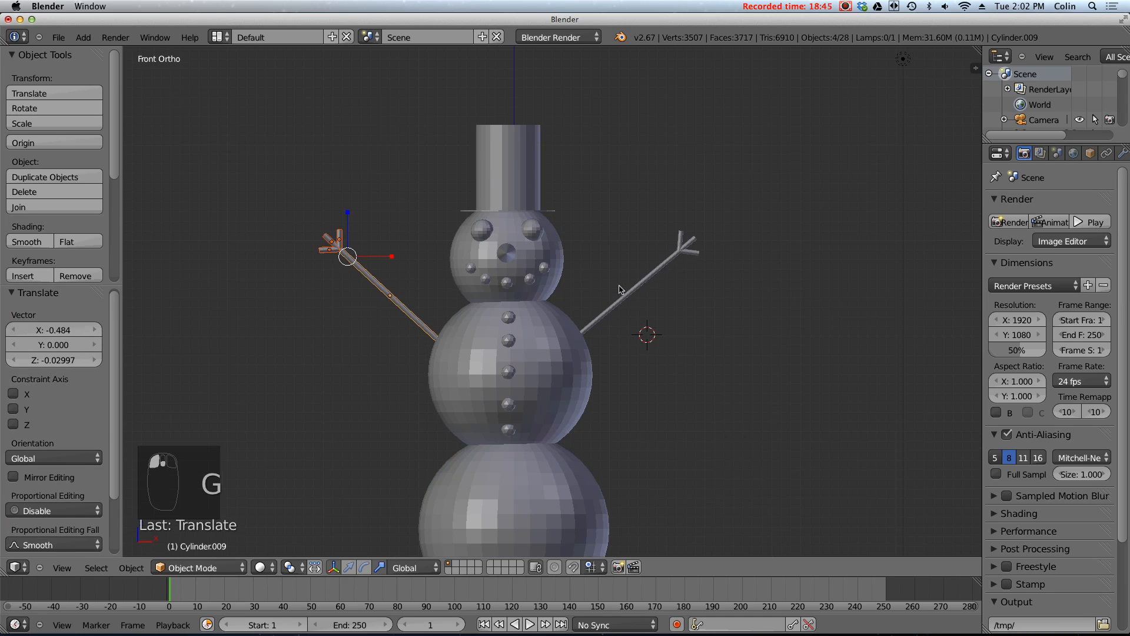
pyautogui.moveTo(630, 304)
pyautogui.mouseDown(button='middle')
pyautogui.moveTo(537, 308)
pyautogui.moveTo(673, 312)
pyautogui.moveTo(642, 304)
pyautogui.mouseUp(button='middle')
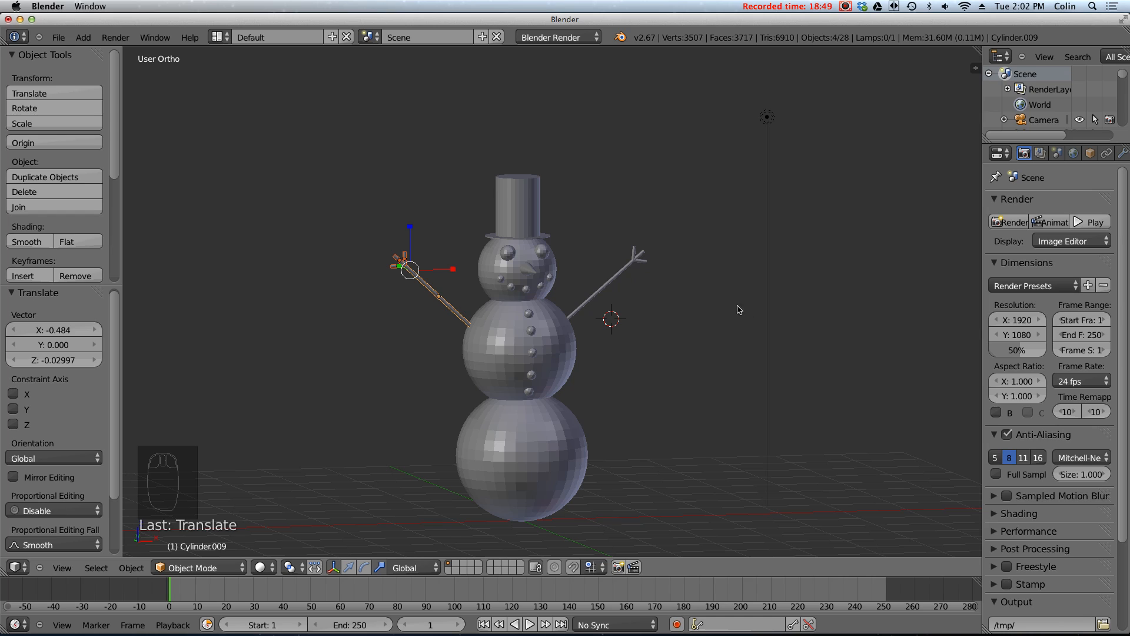